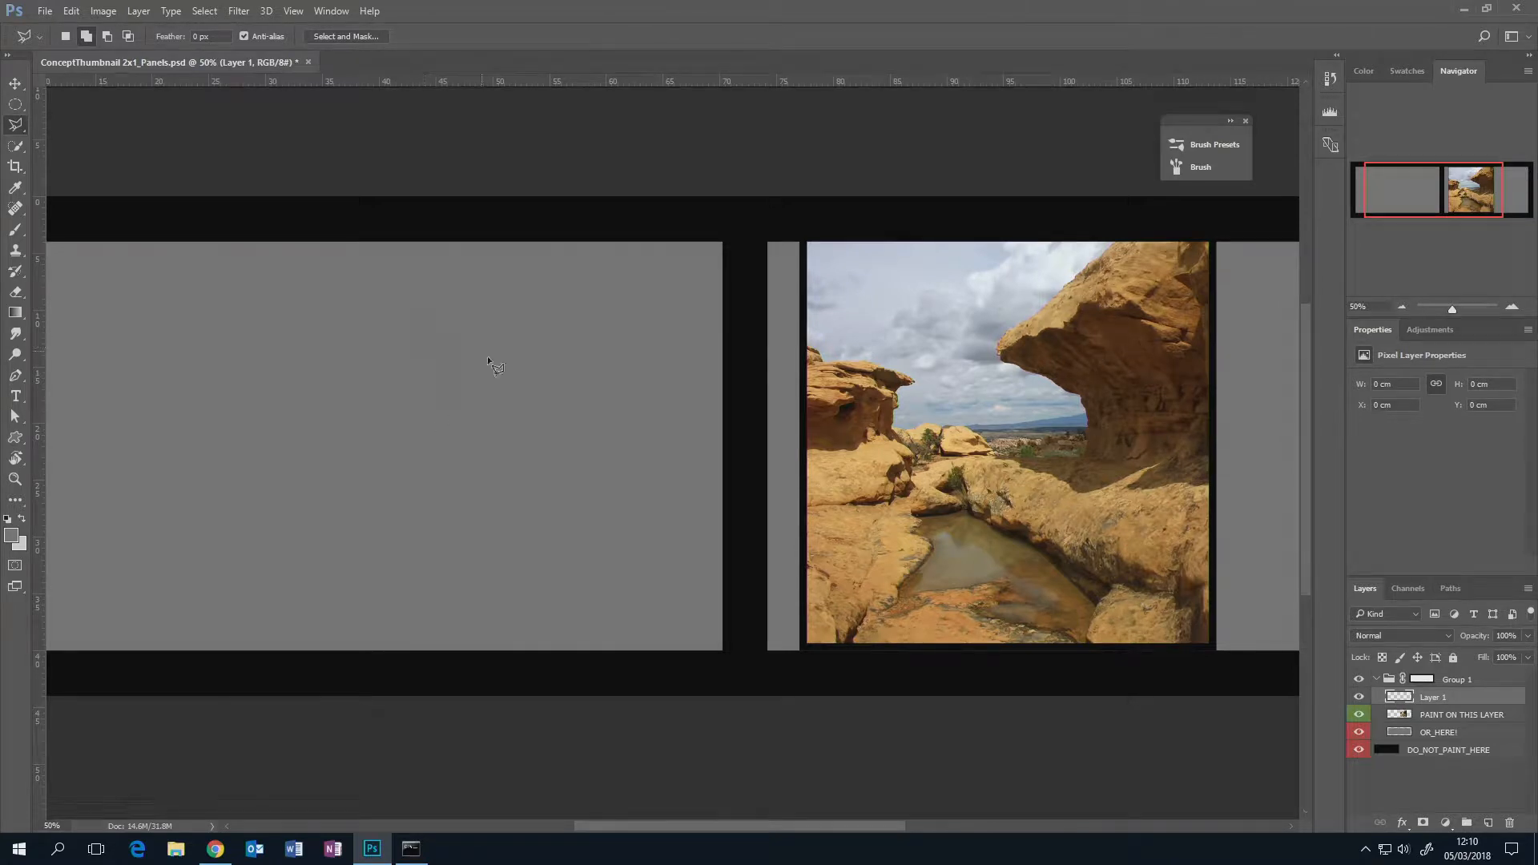
- Activate the Brush tool and try smaller and larger brush sizes, ending at 150 px
key(b)
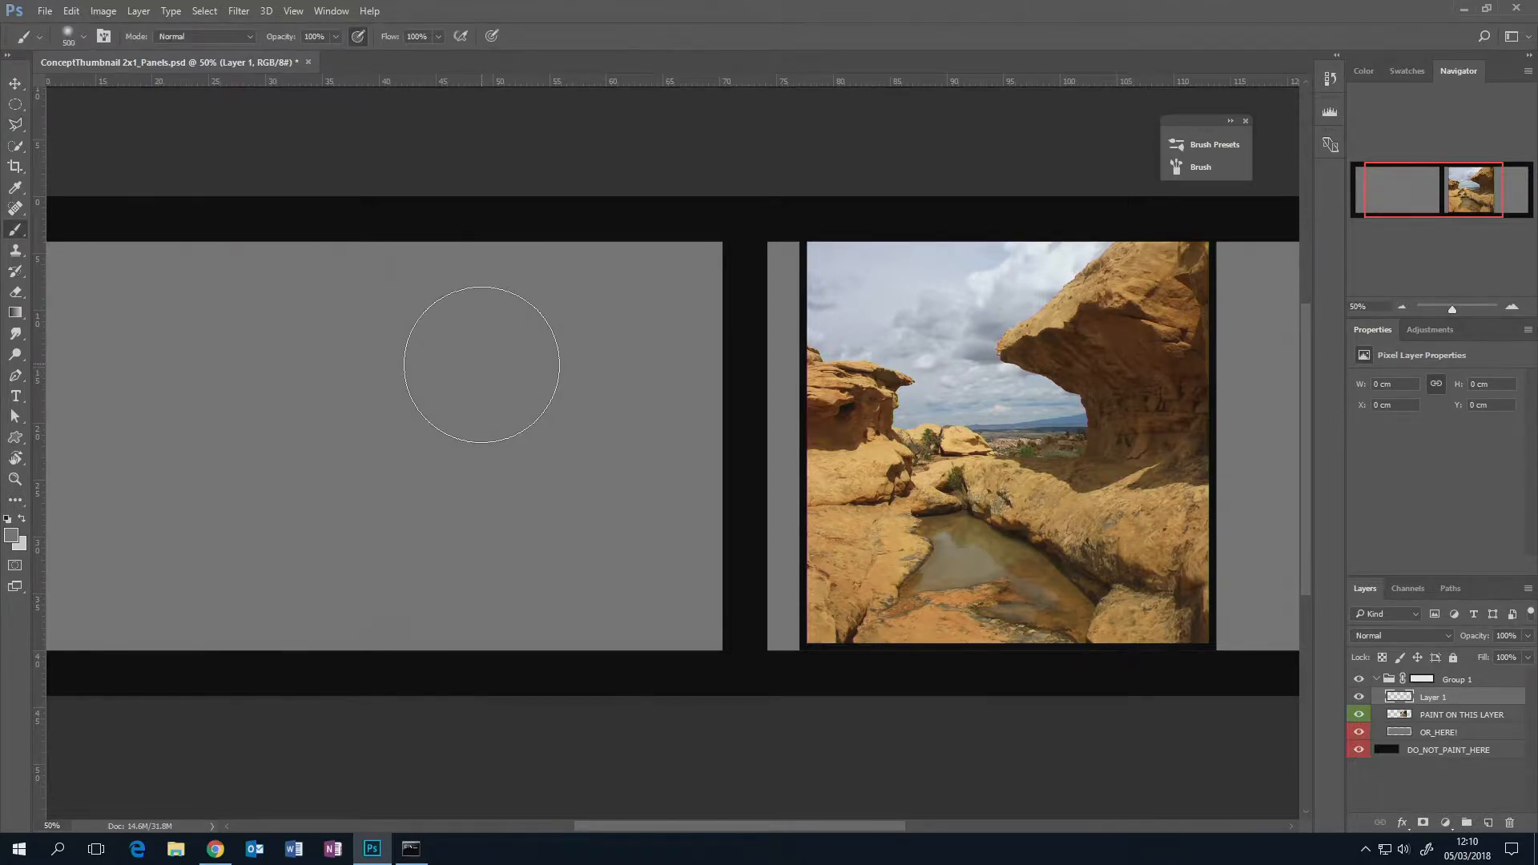
key(bracketleft)
key(bracketleft)
key(bracketleft)
key(bracketleft)
key(bracketleft)
key(bracketleft)
key(bracketleft)
key(bracketleft)
key(bracketleft)
key(bracketleft)
key(bracketleft)
key(bracketleft)
key(bracketleft)
key(bracketleft)
key(bracketleft)
key(bracketleft)
key(bracketleft)
key(bracketleft)
key(bracketleft)
key(bracketleft)
key(bracketright)
key(bracketright)
key(bracketright)
key(bracketright)
key(bracketright)
key(bracketright)
key(bracketright)
key(bracketright)
key(bracketright)
- Outline the overhanging rock silhouette on the right side of the blank grey panel with a Polygonal Lasso selection
key(l)
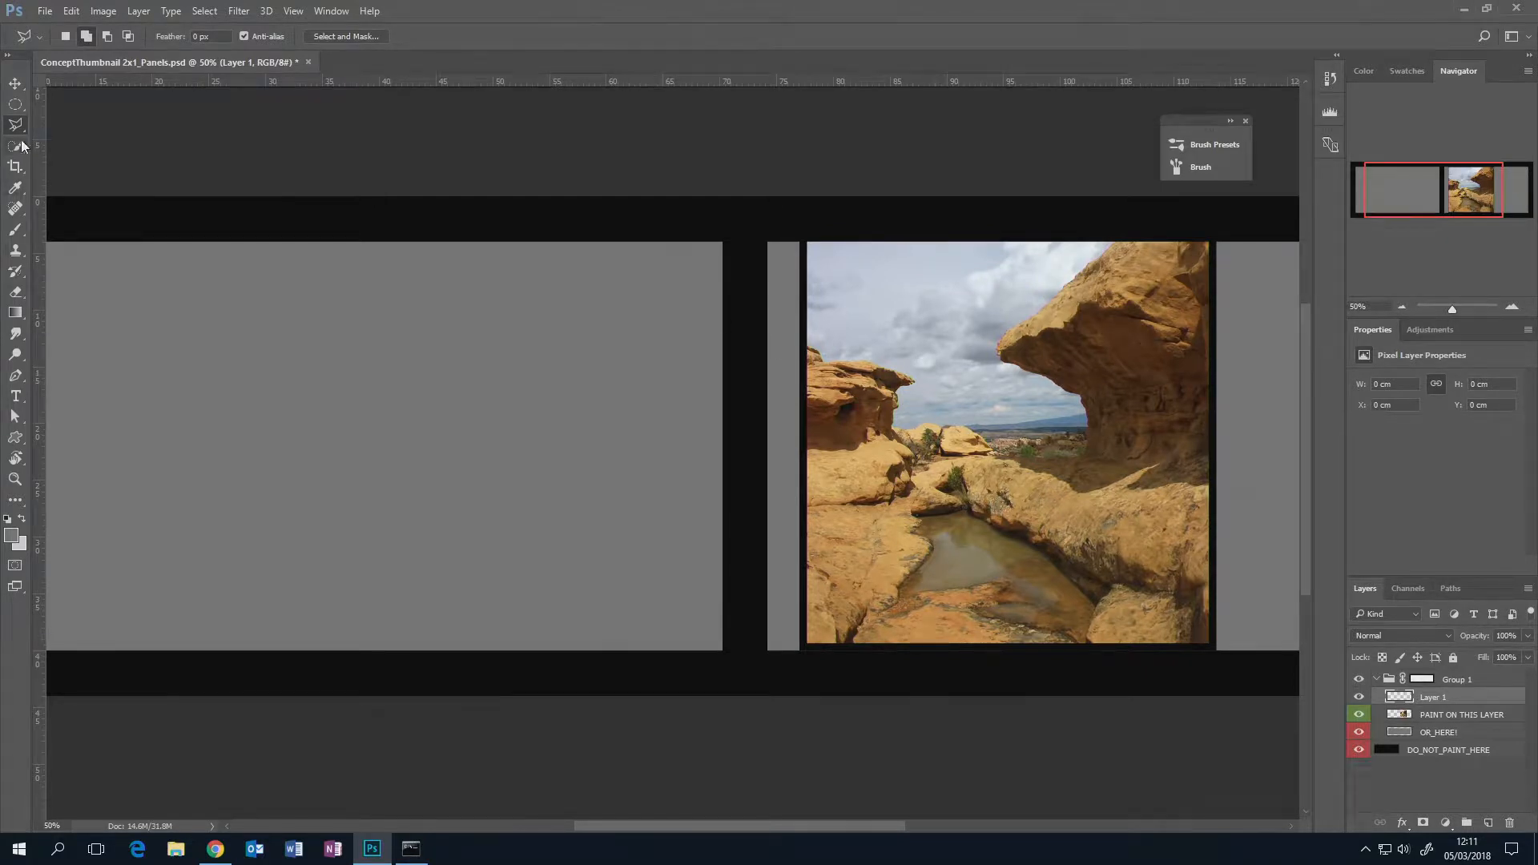
click(608, 274)
click(734, 588)
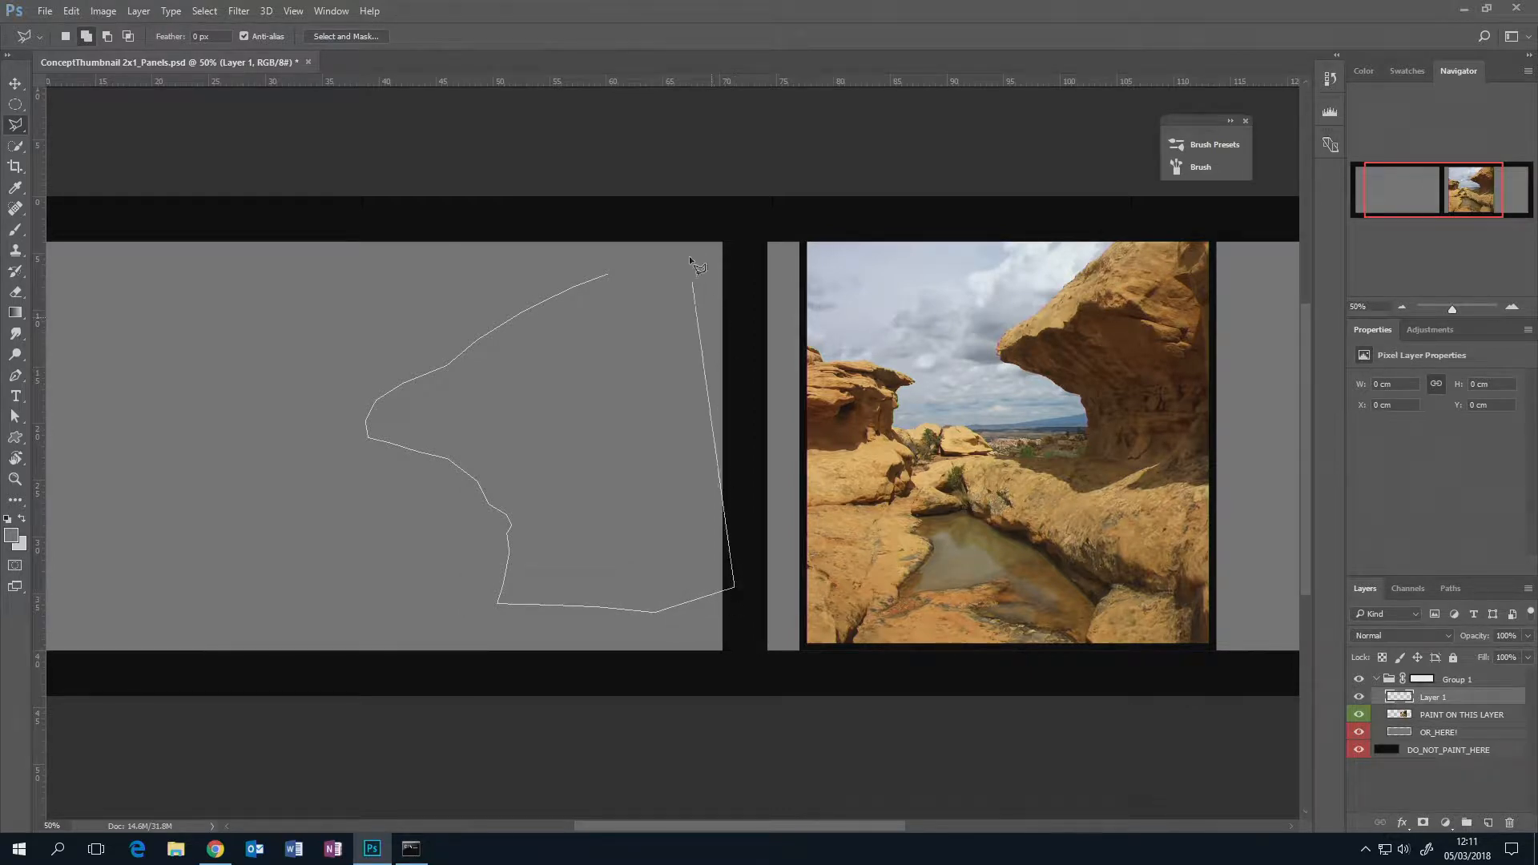
click(735, 257)
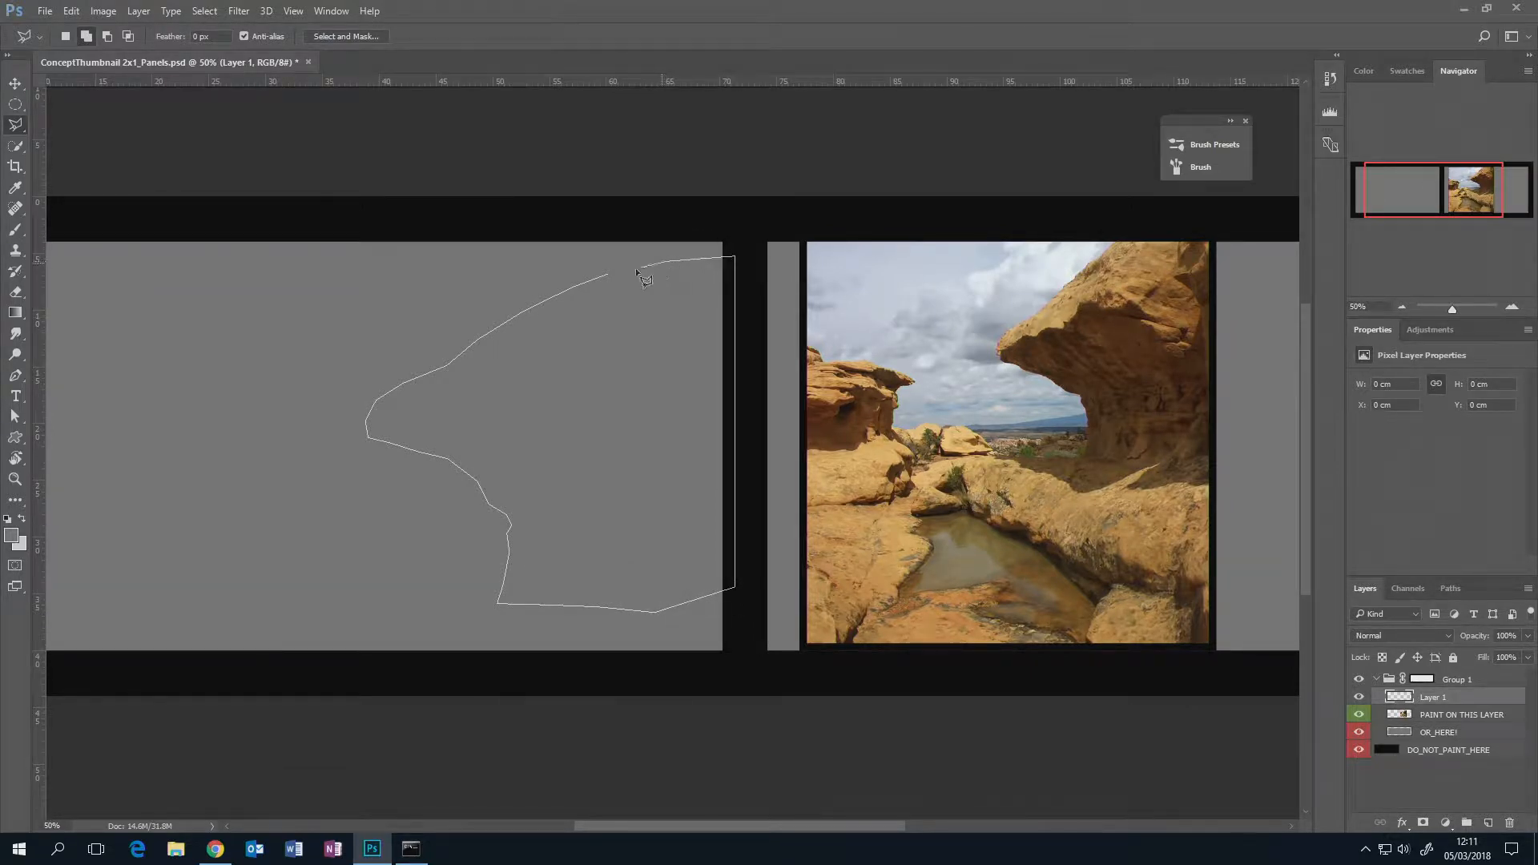
click(606, 274)
- Switch to the Brush tool and load the Texture paint brush 2 preset
key(b)
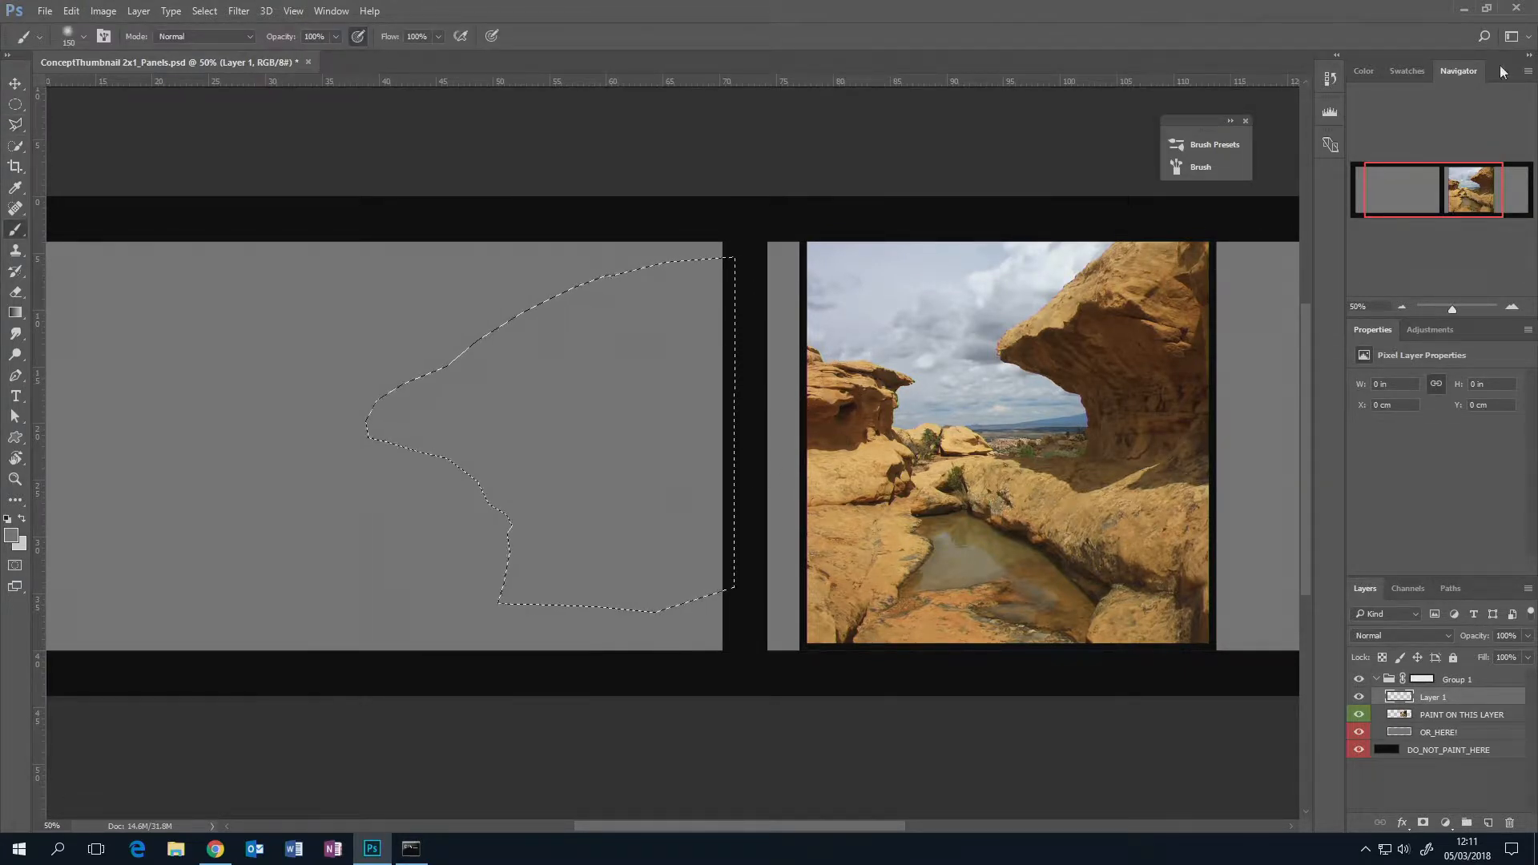
click(1204, 145)
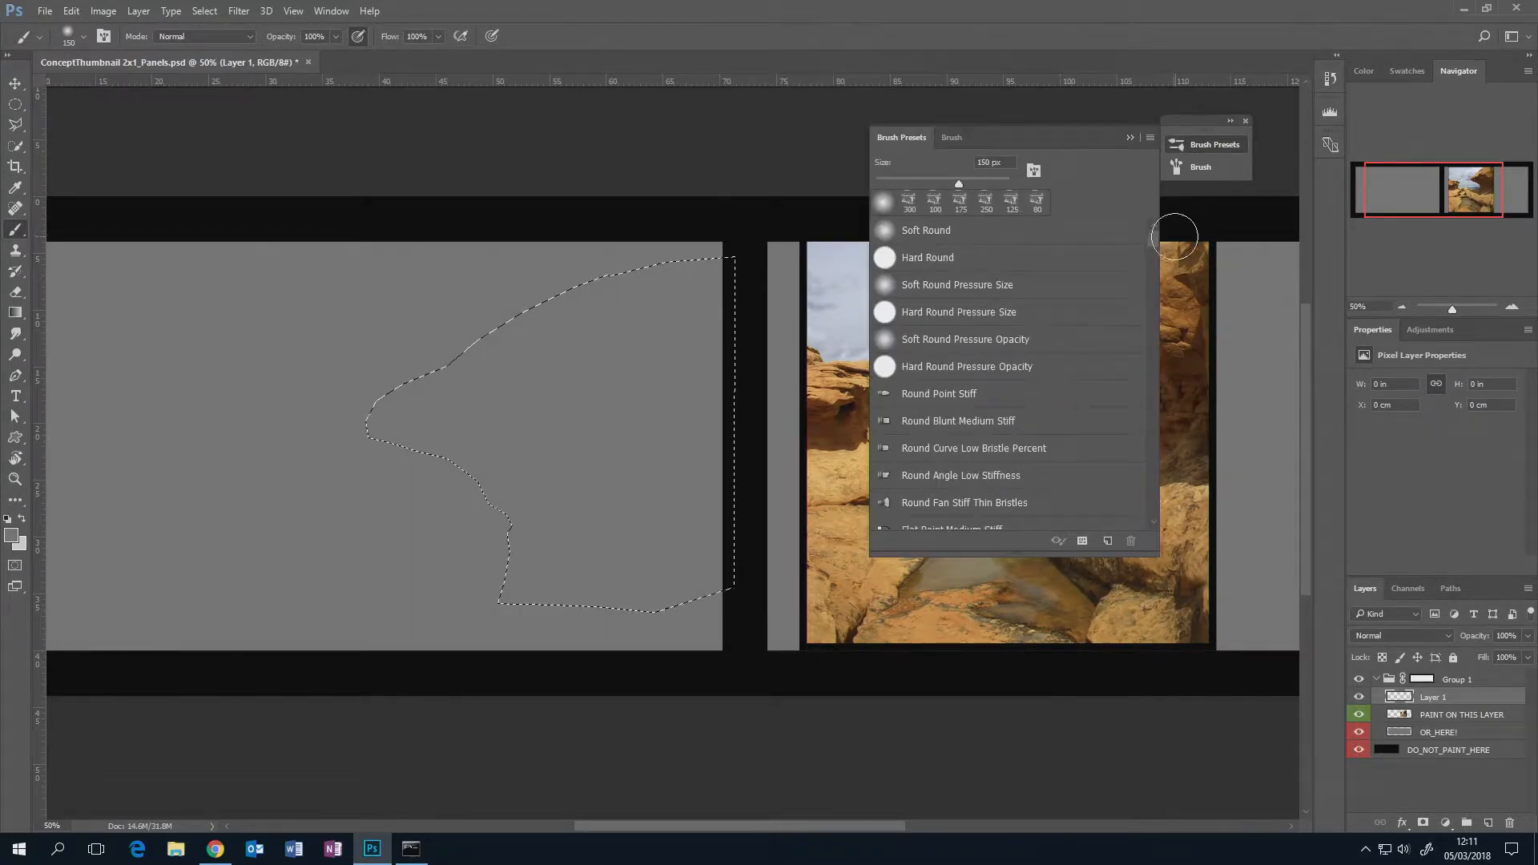
mouse_move(1152, 240)
mouse_down()
mouse_move(1182, 430)
mouse_move(1162, 378)
mouse_up()
click(944, 318)
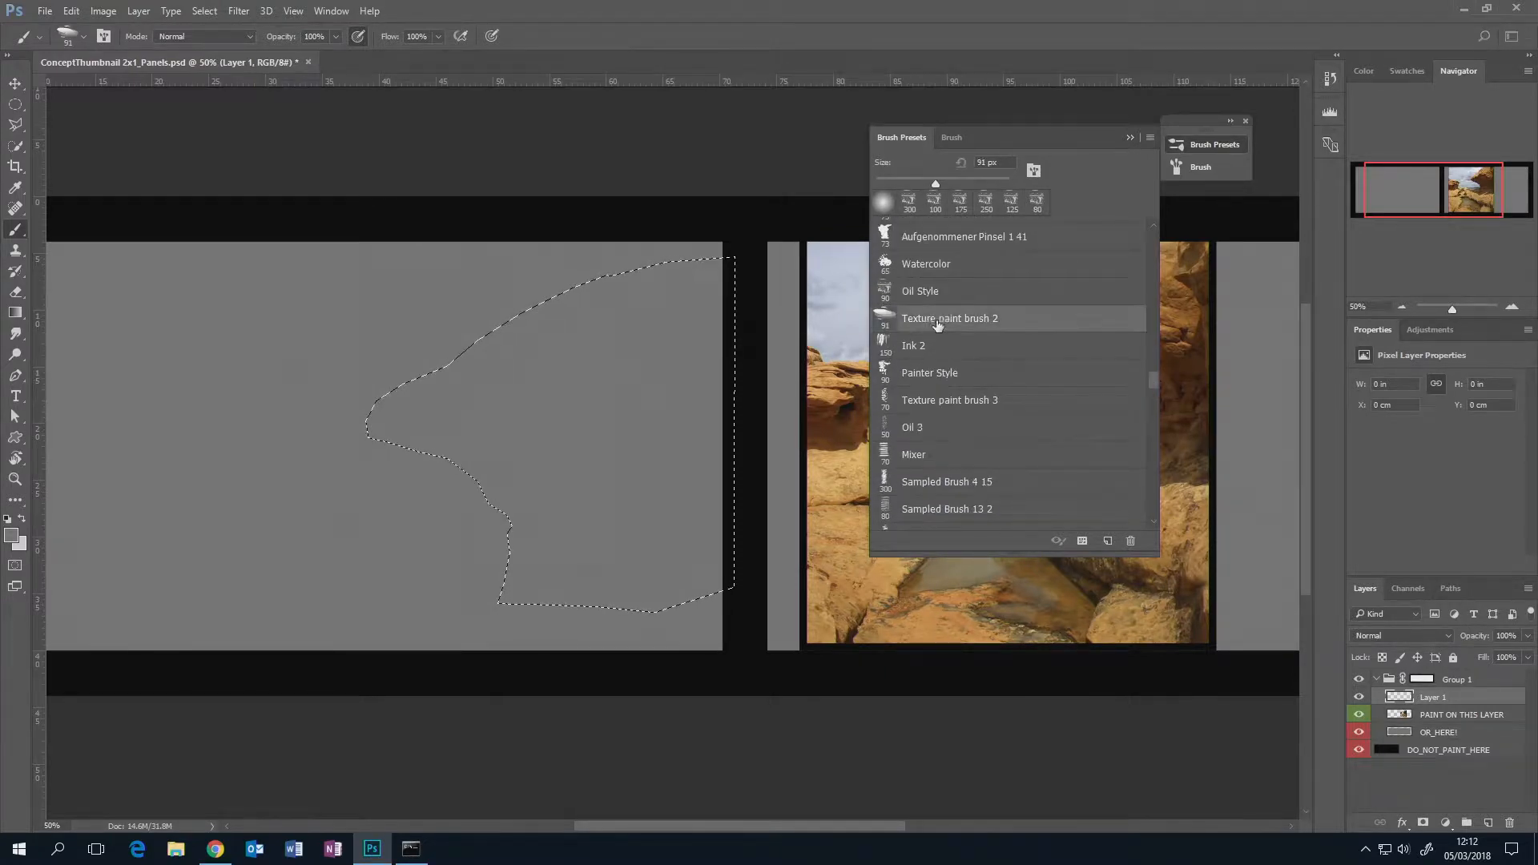
click(1130, 137)
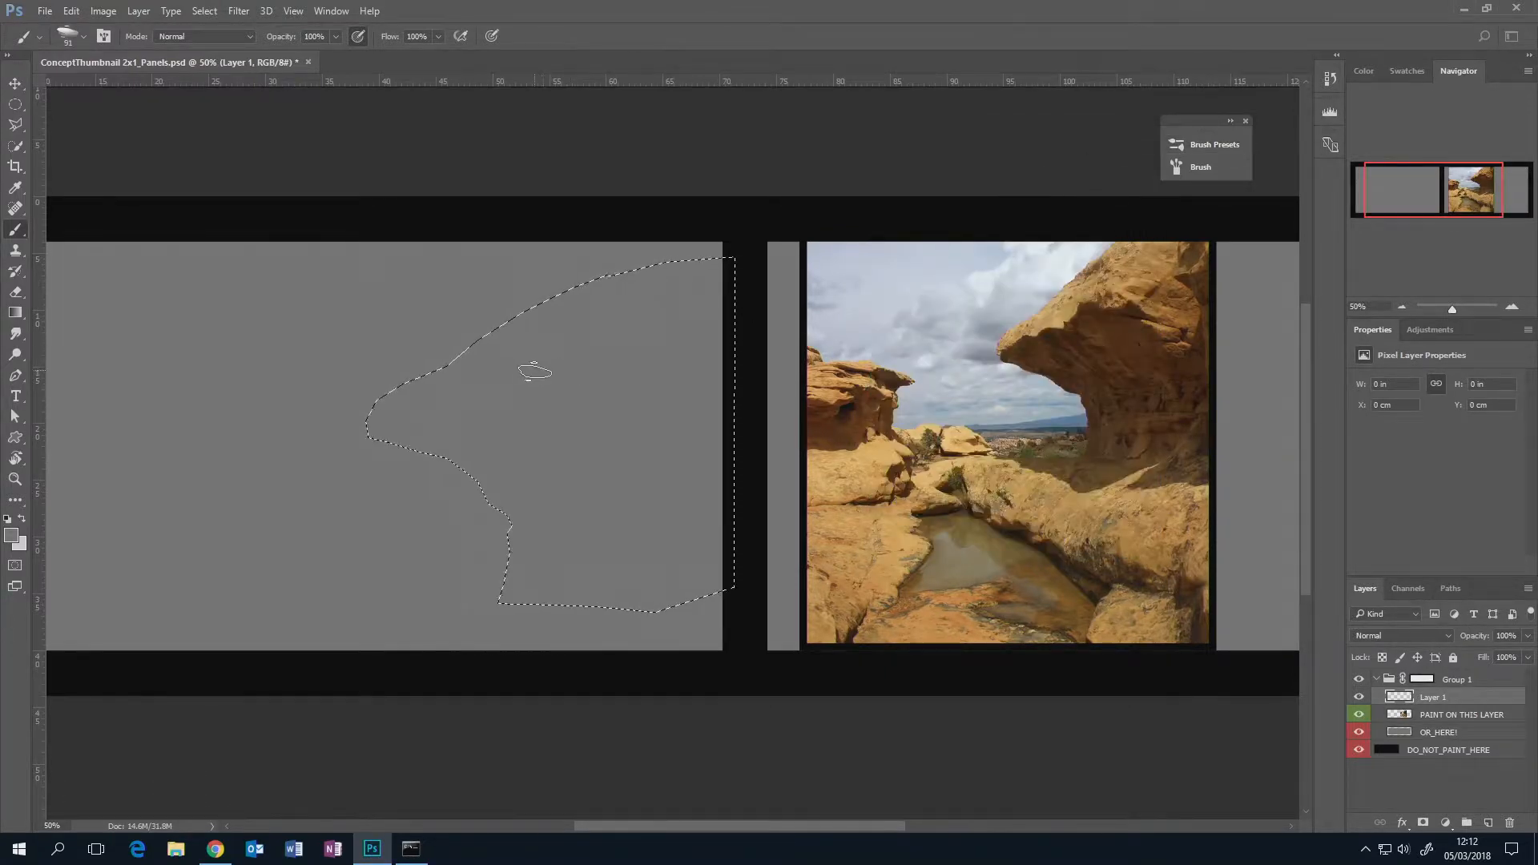
- Enlarge the texture brush to 600 px and choose a lighter grey as the foreground colour
key(bracketright)
key(bracketright)
key(bracketright)
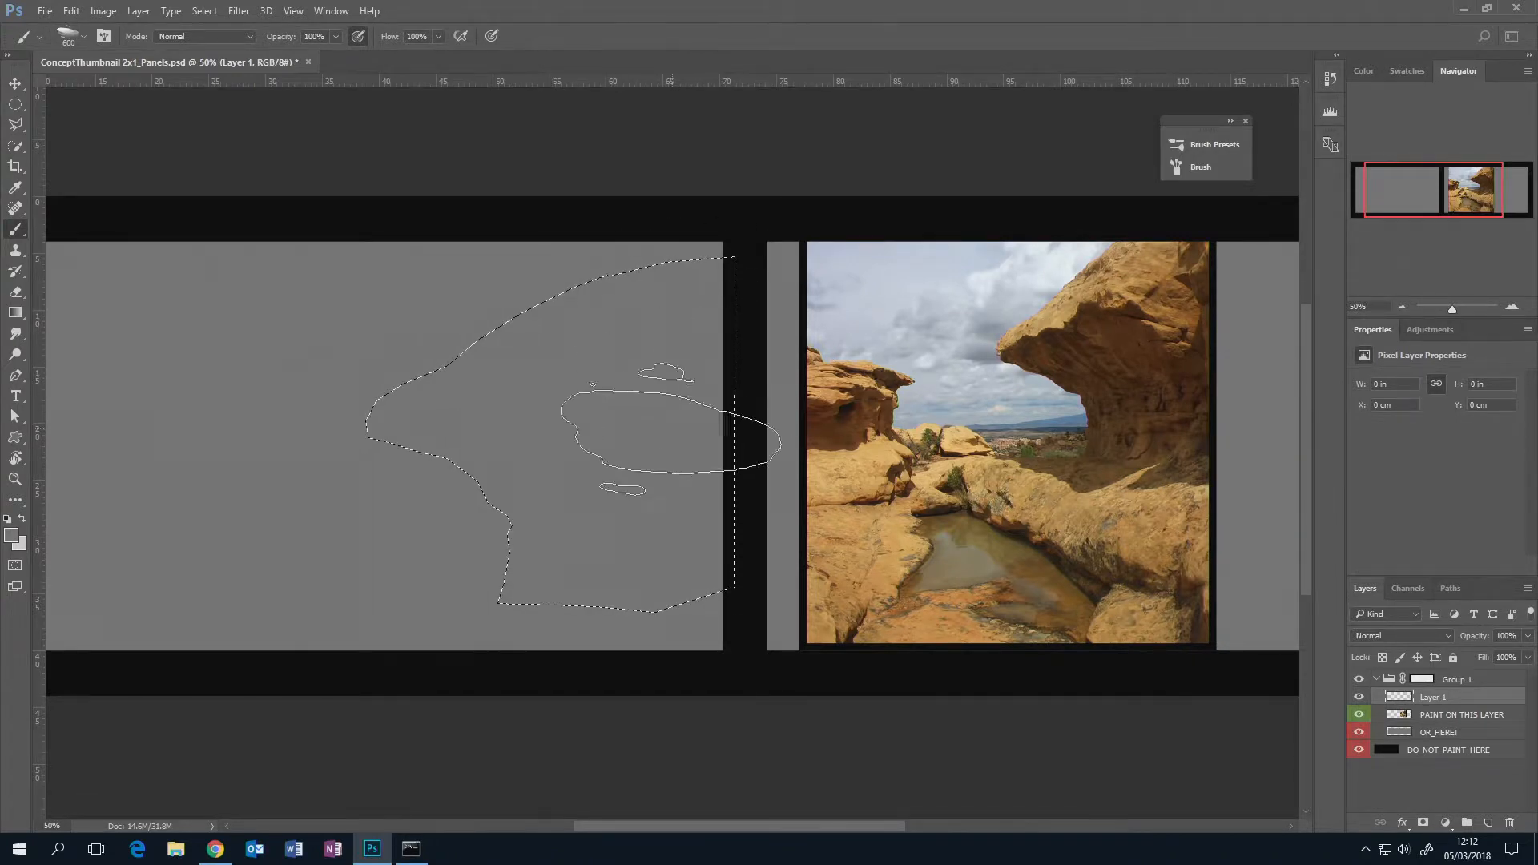
key(bracketleft)
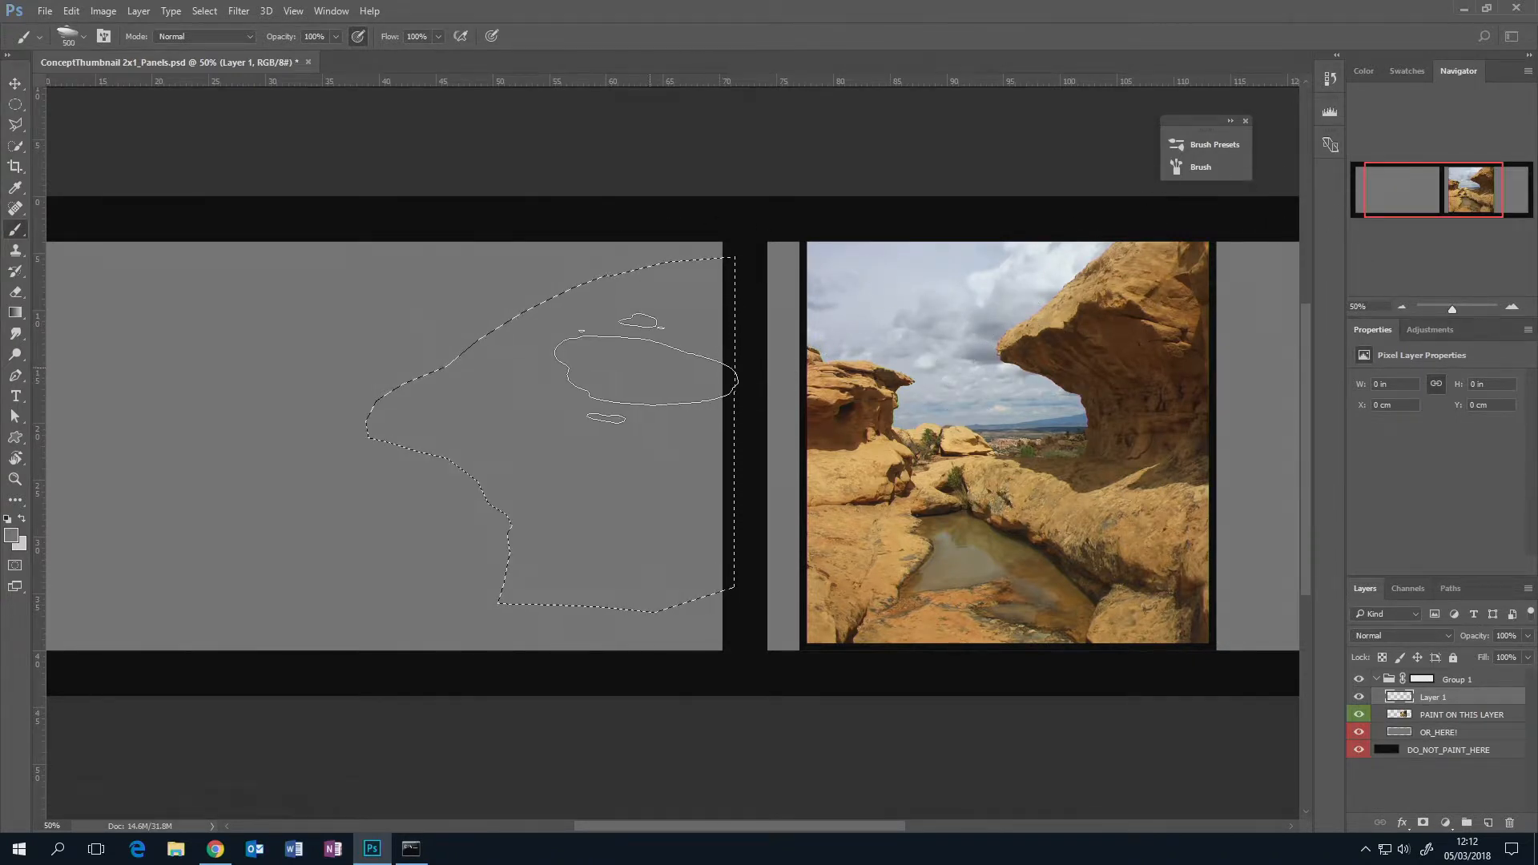
click(1367, 73)
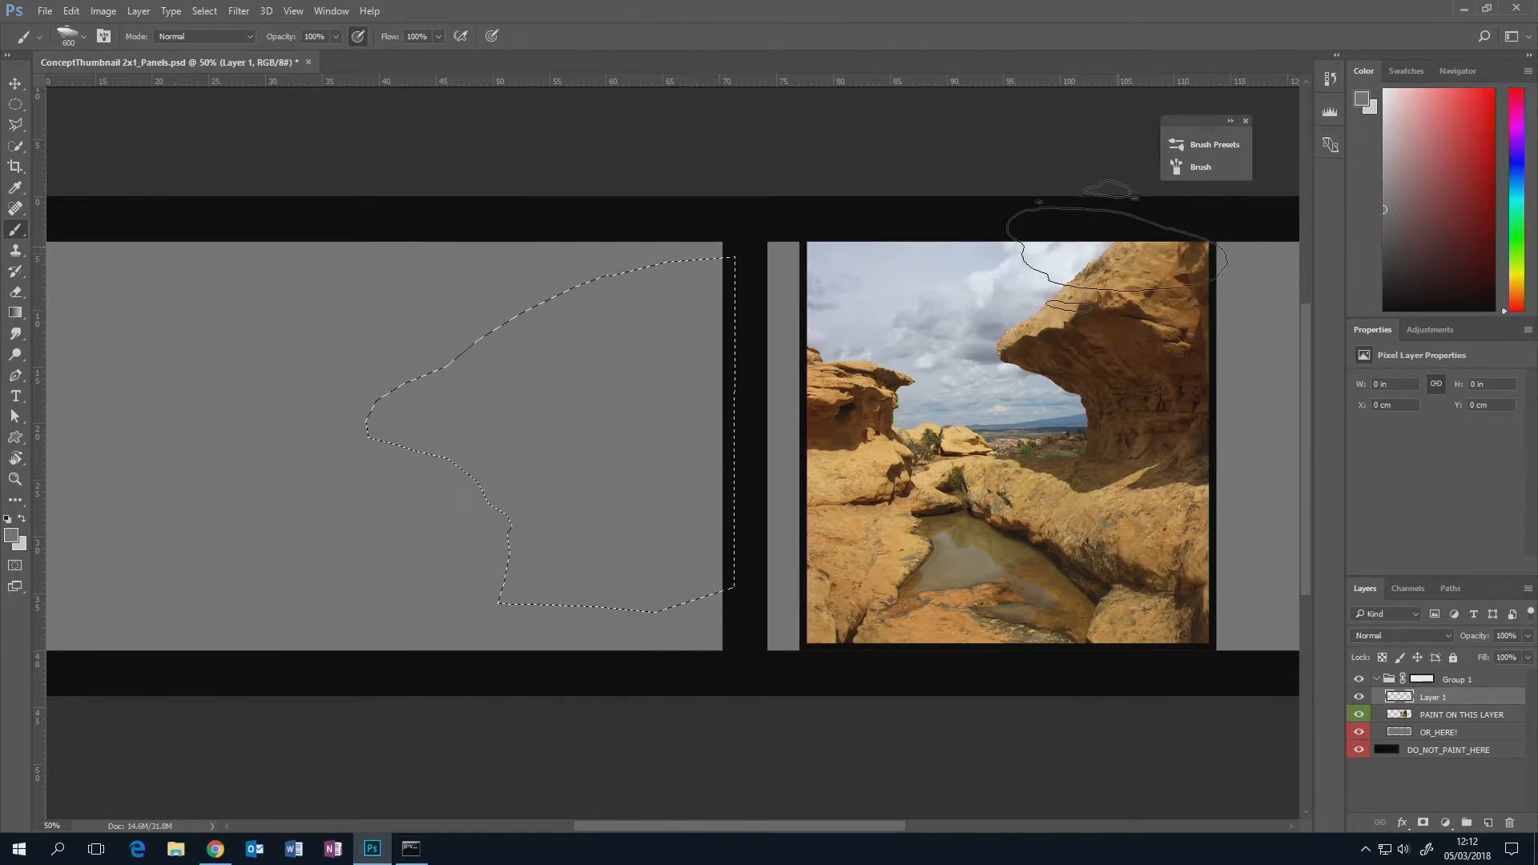
drag(1383, 210, 1371, 174)
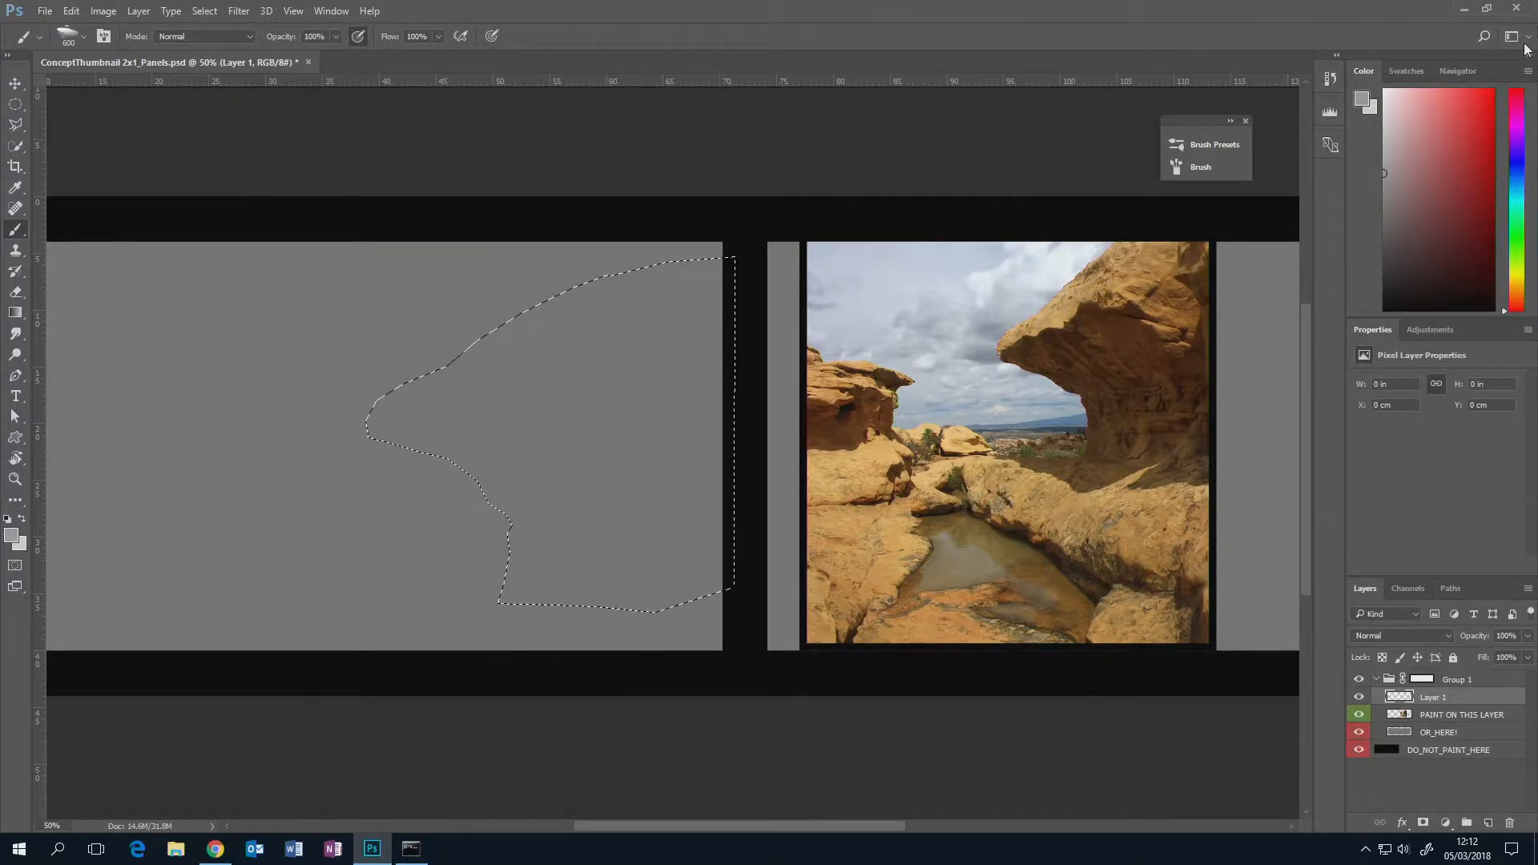
- Fill the selected rock silhouette on Layer 1 with light grey texture strokes, hiding the selection edges and enlarging the brush to 800 px
click(1458, 71)
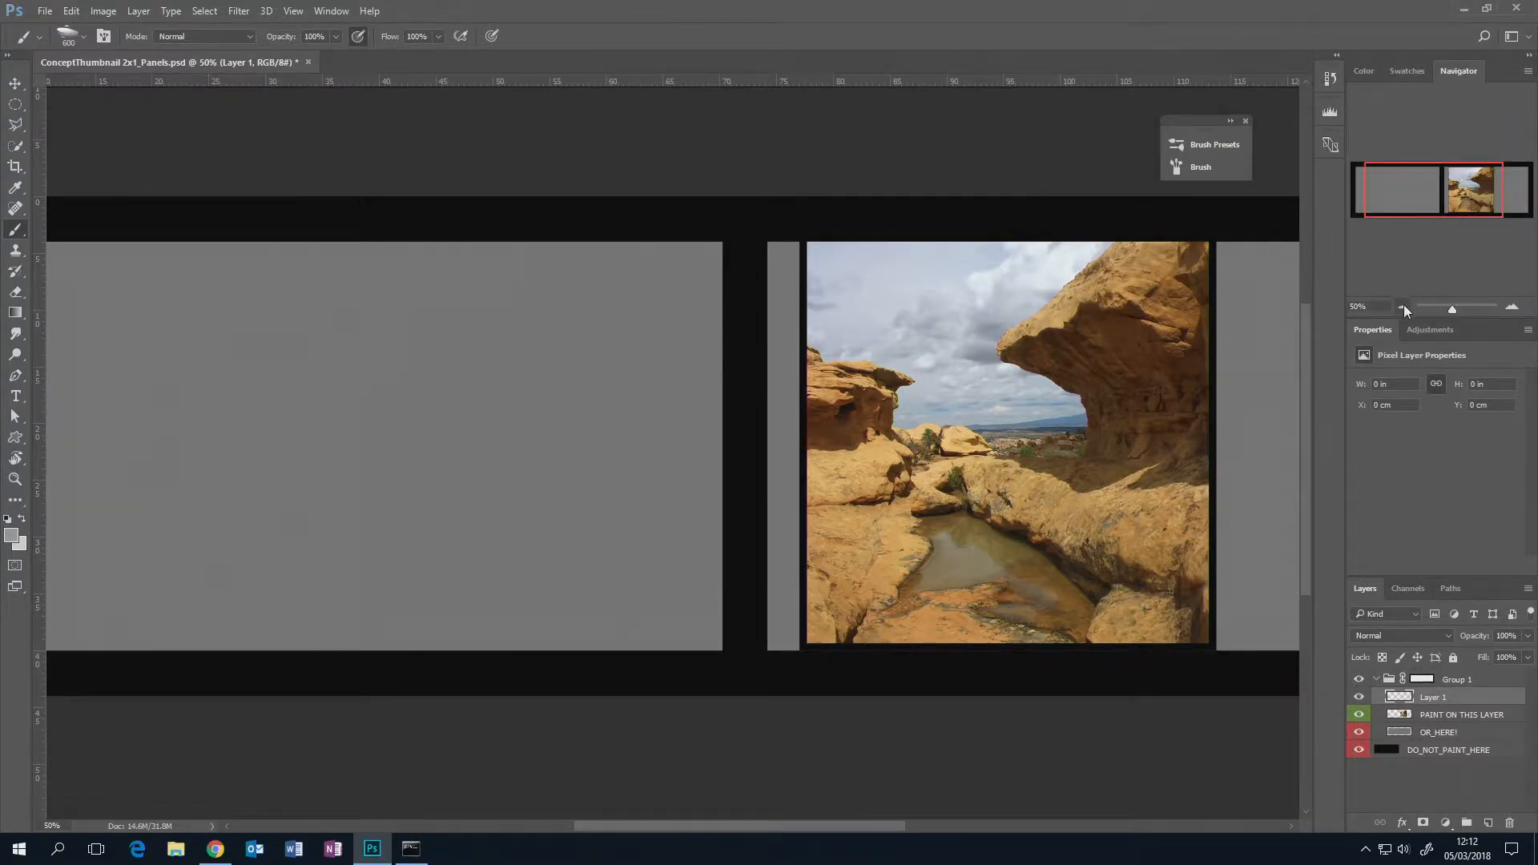
click(1402, 306)
click(1370, 68)
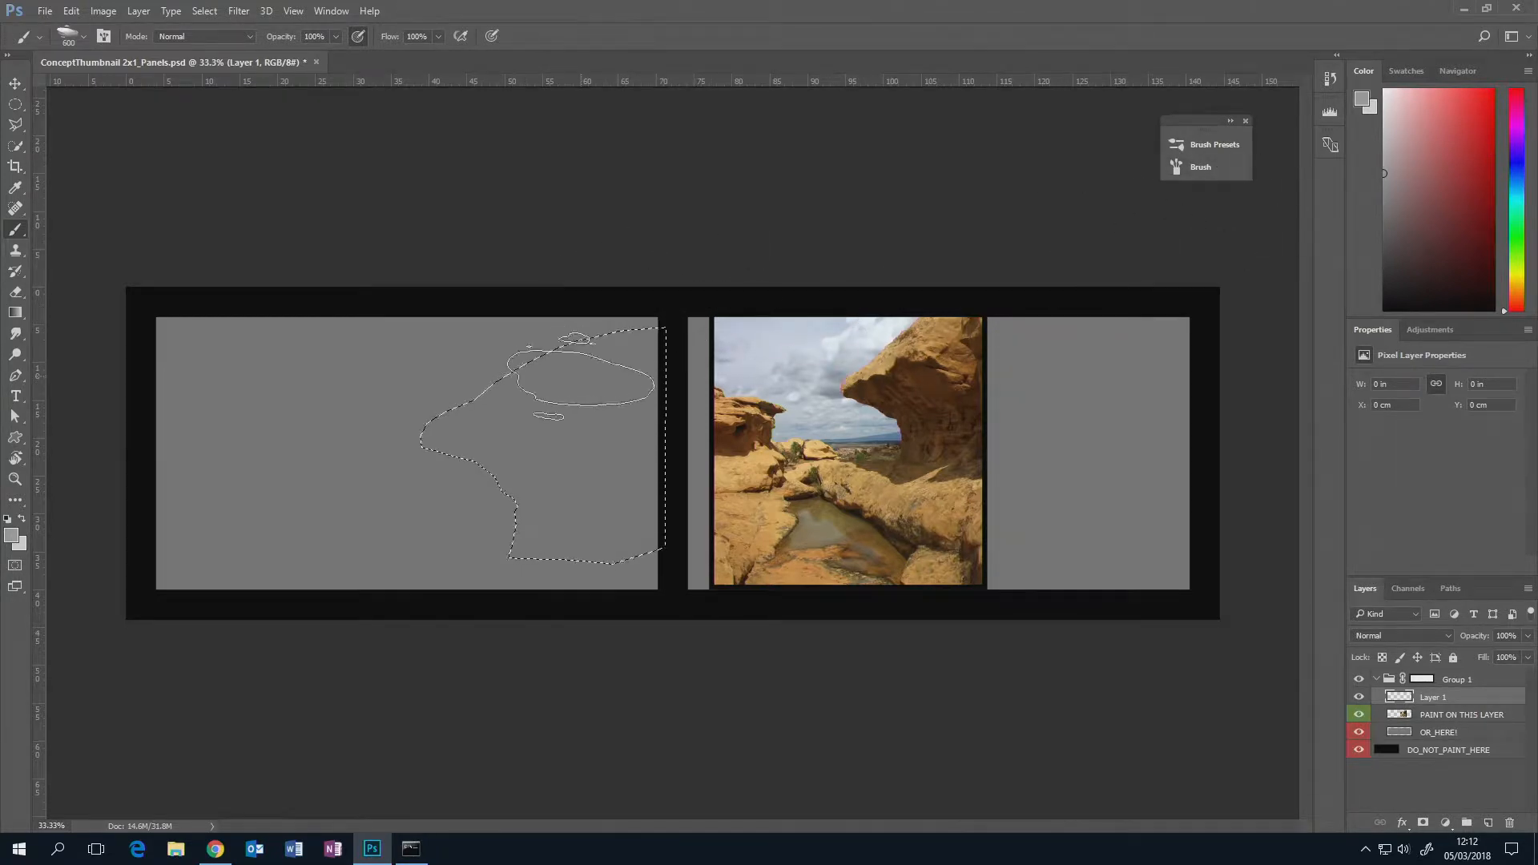
mouse_move(546, 377)
mouse_down()
mouse_move(527, 333)
mouse_move(496, 441)
mouse_move(562, 337)
mouse_up()
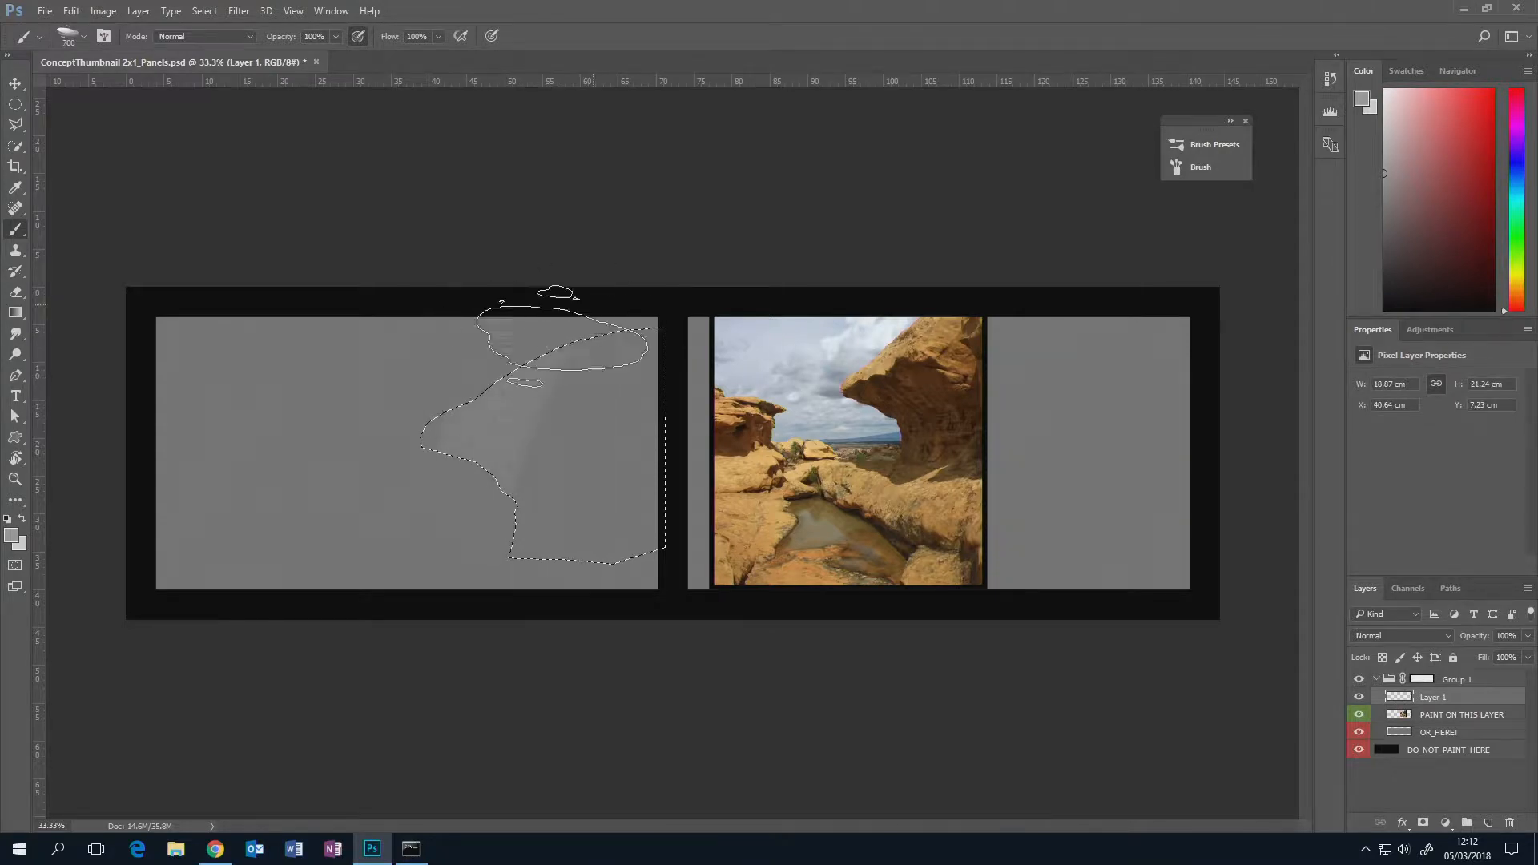
key(ctrl+d)
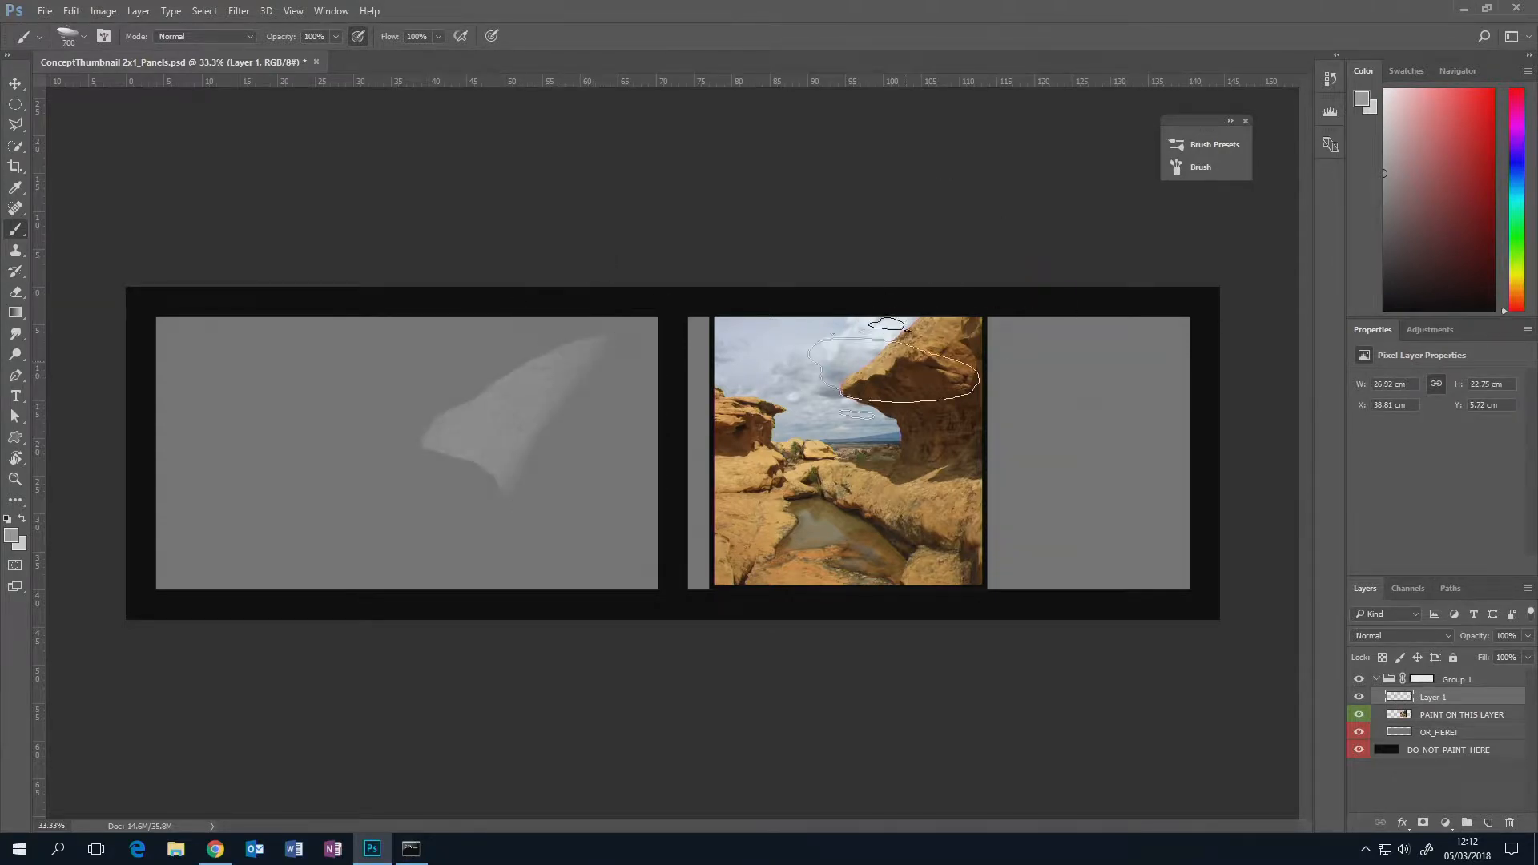
mouse_move(585, 393)
mouse_down()
mouse_move(593, 517)
mouse_move(561, 519)
mouse_up()
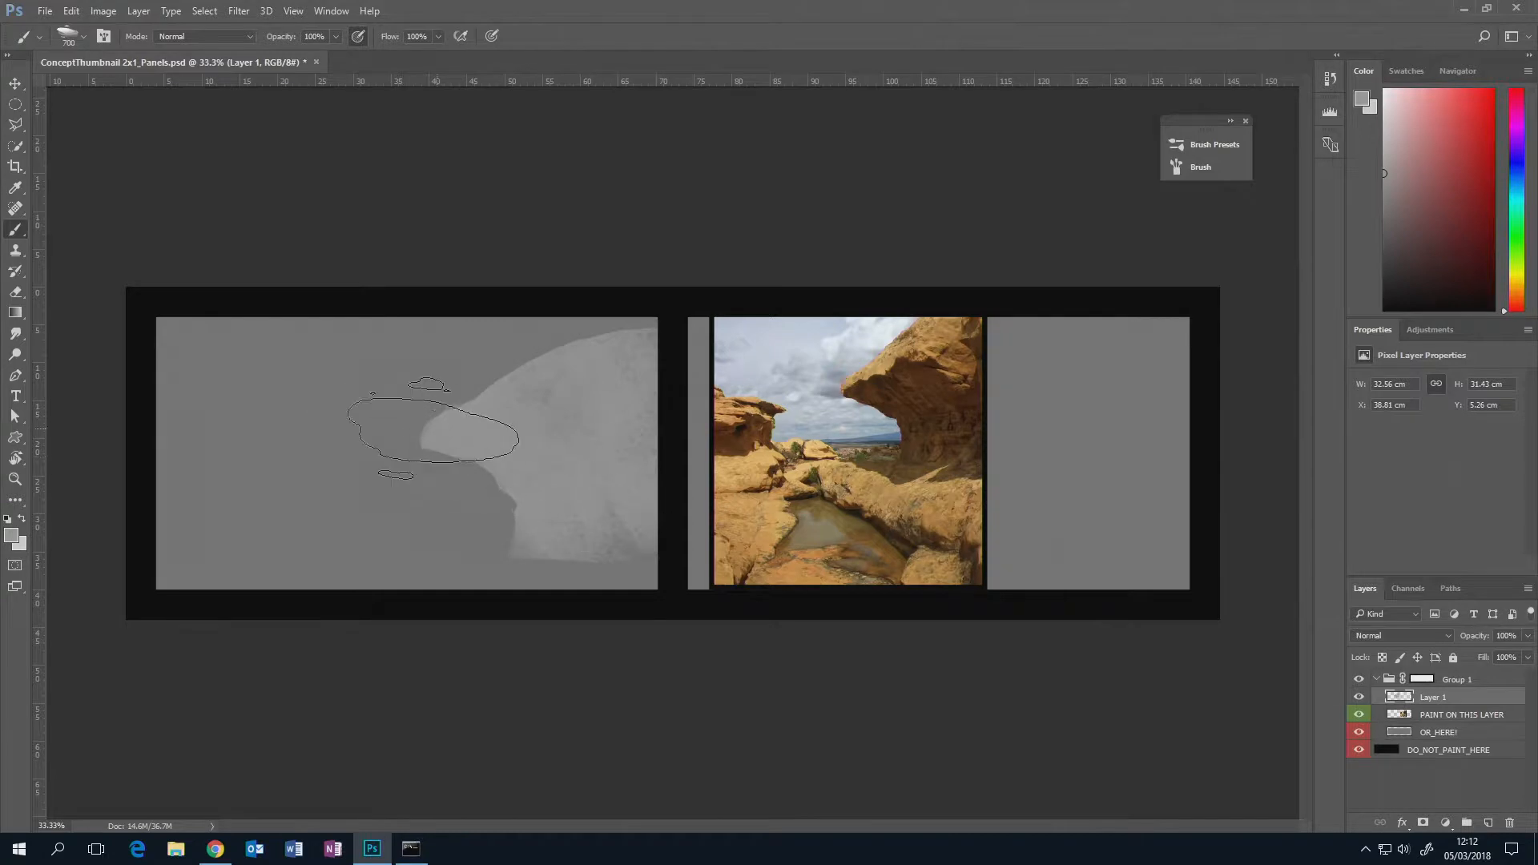
key(bracketright)
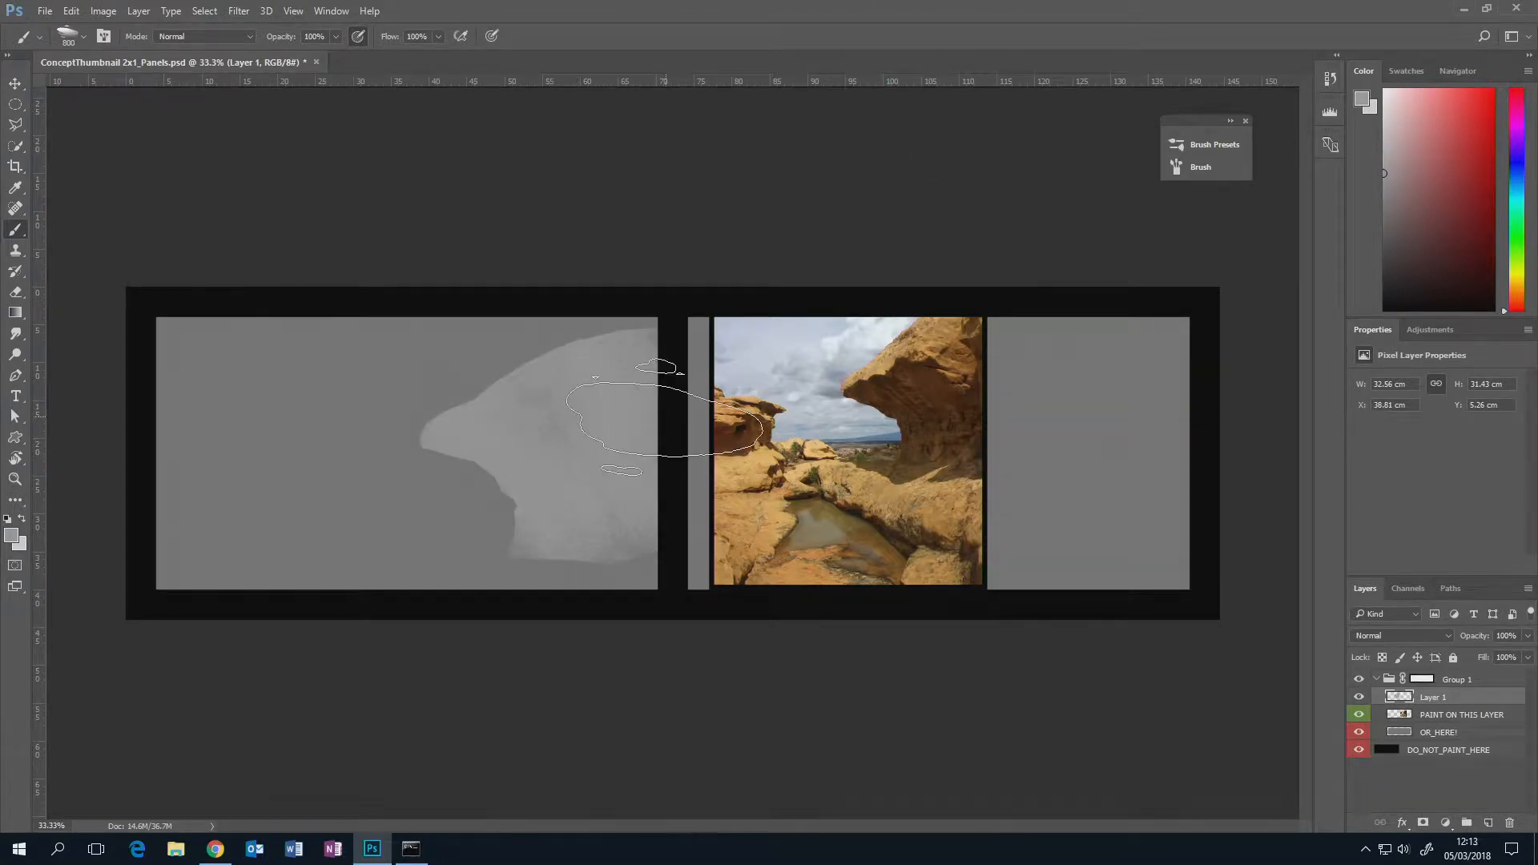
key(ctrl+h)
key(ctrl+h)
- Select the shaded lower part of the rock with the Polygonal Lasso, following a jagged upper edge below the overhang
key(l)
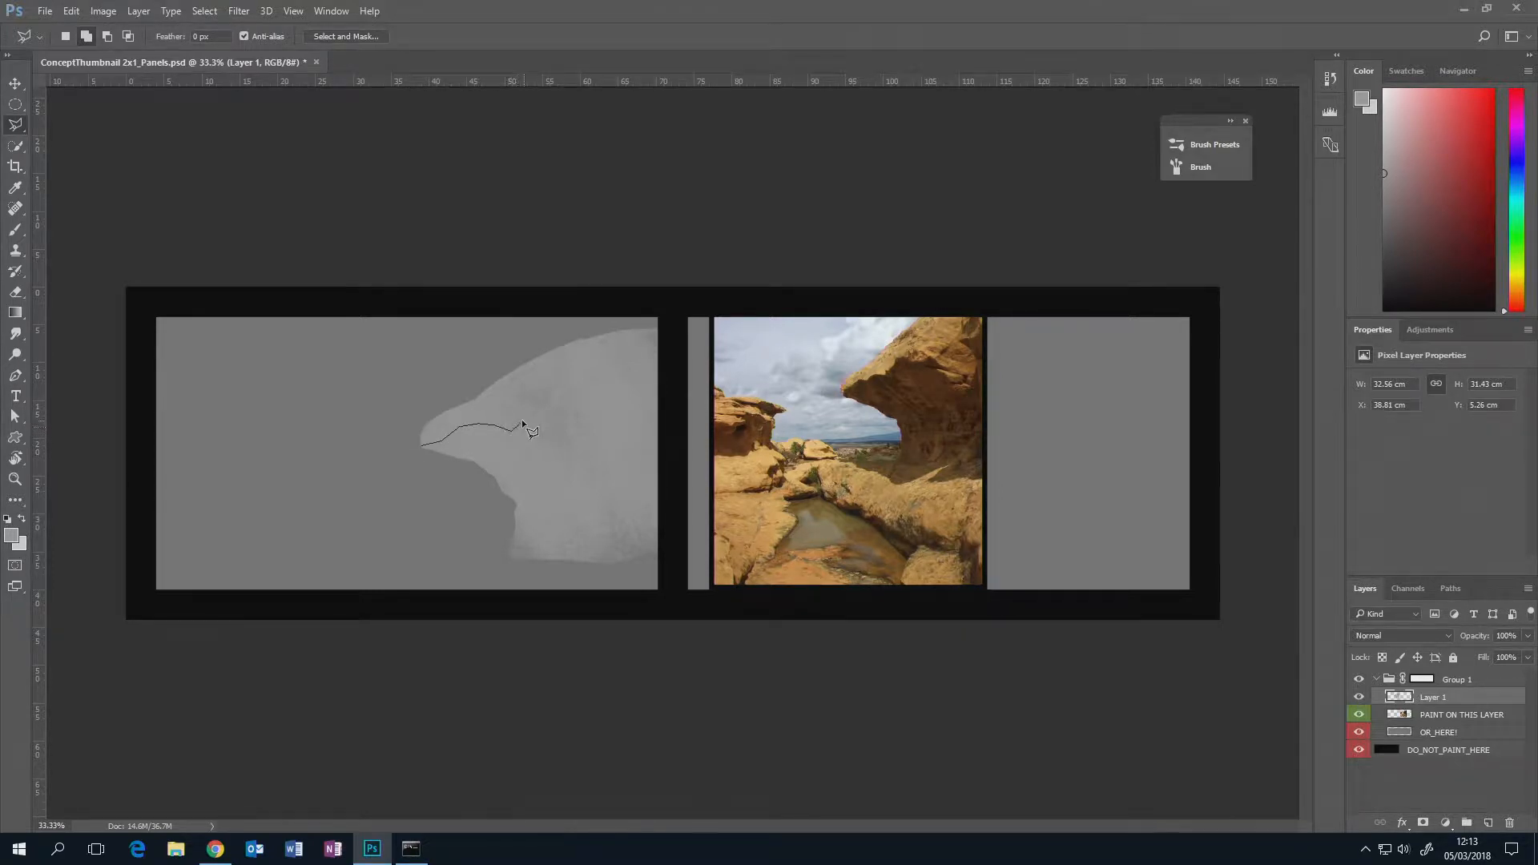
click(551, 409)
click(638, 462)
click(663, 342)
click(685, 529)
click(421, 447)
- Choose a darker grey and brush it over the selected shadow area beneath the overhang with the selection edges hidden
key(b)
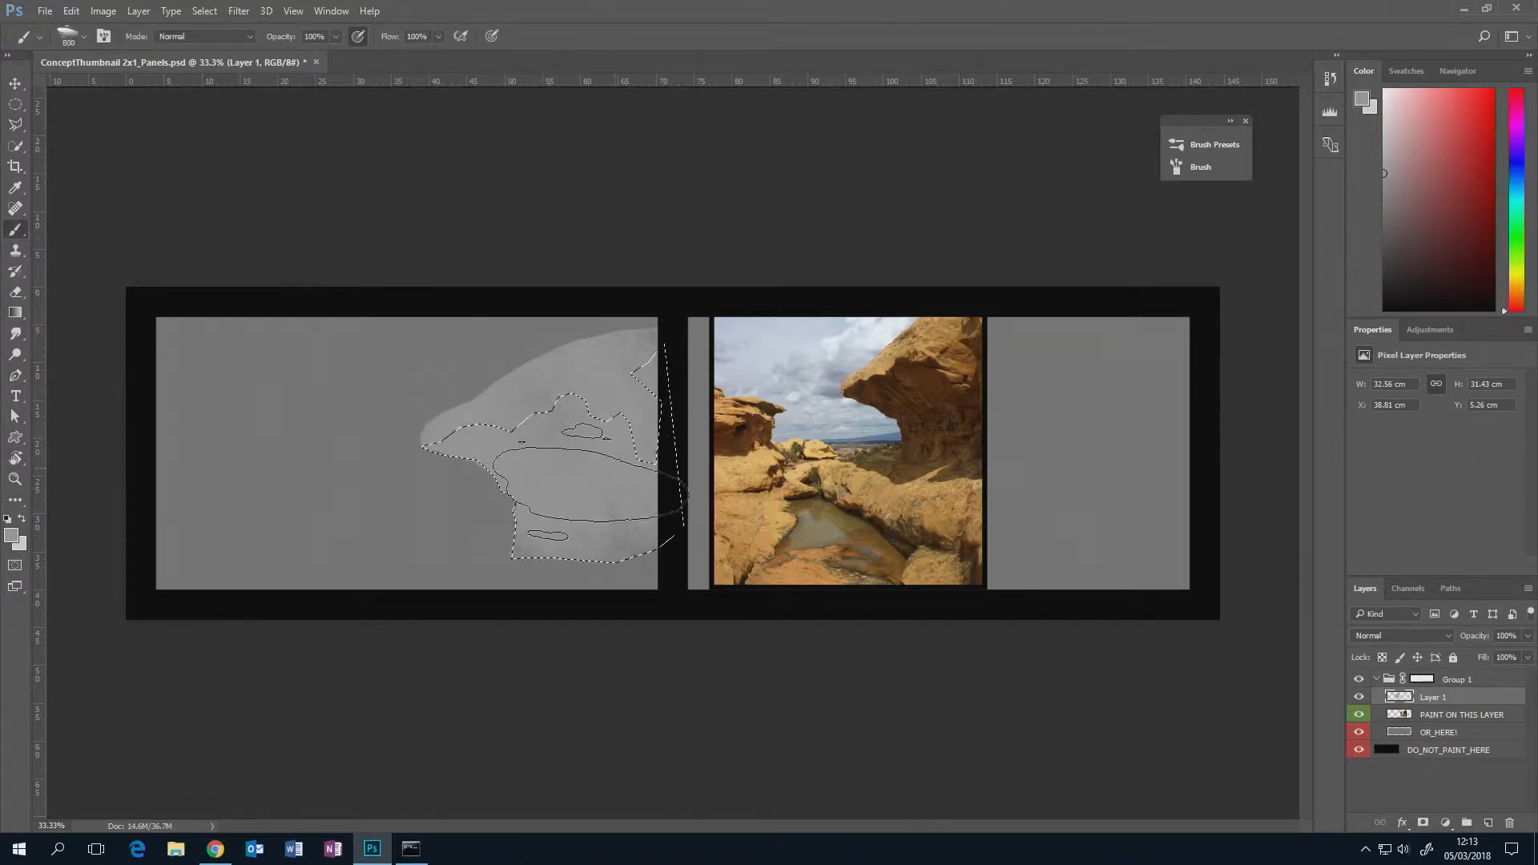
drag(589, 483, 575, 463)
key(ctrl+d)
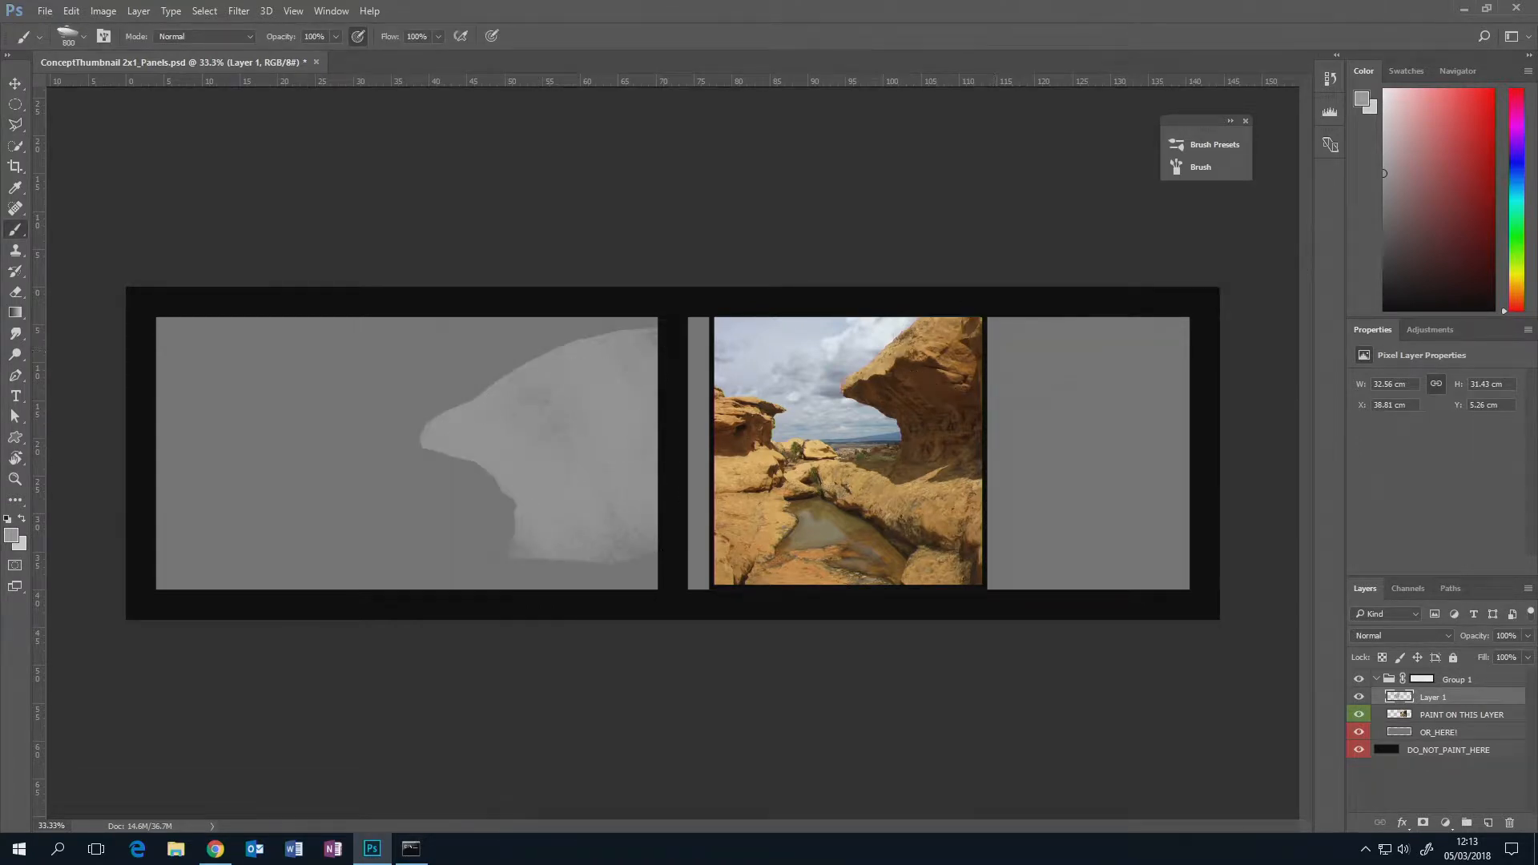
click(1373, 224)
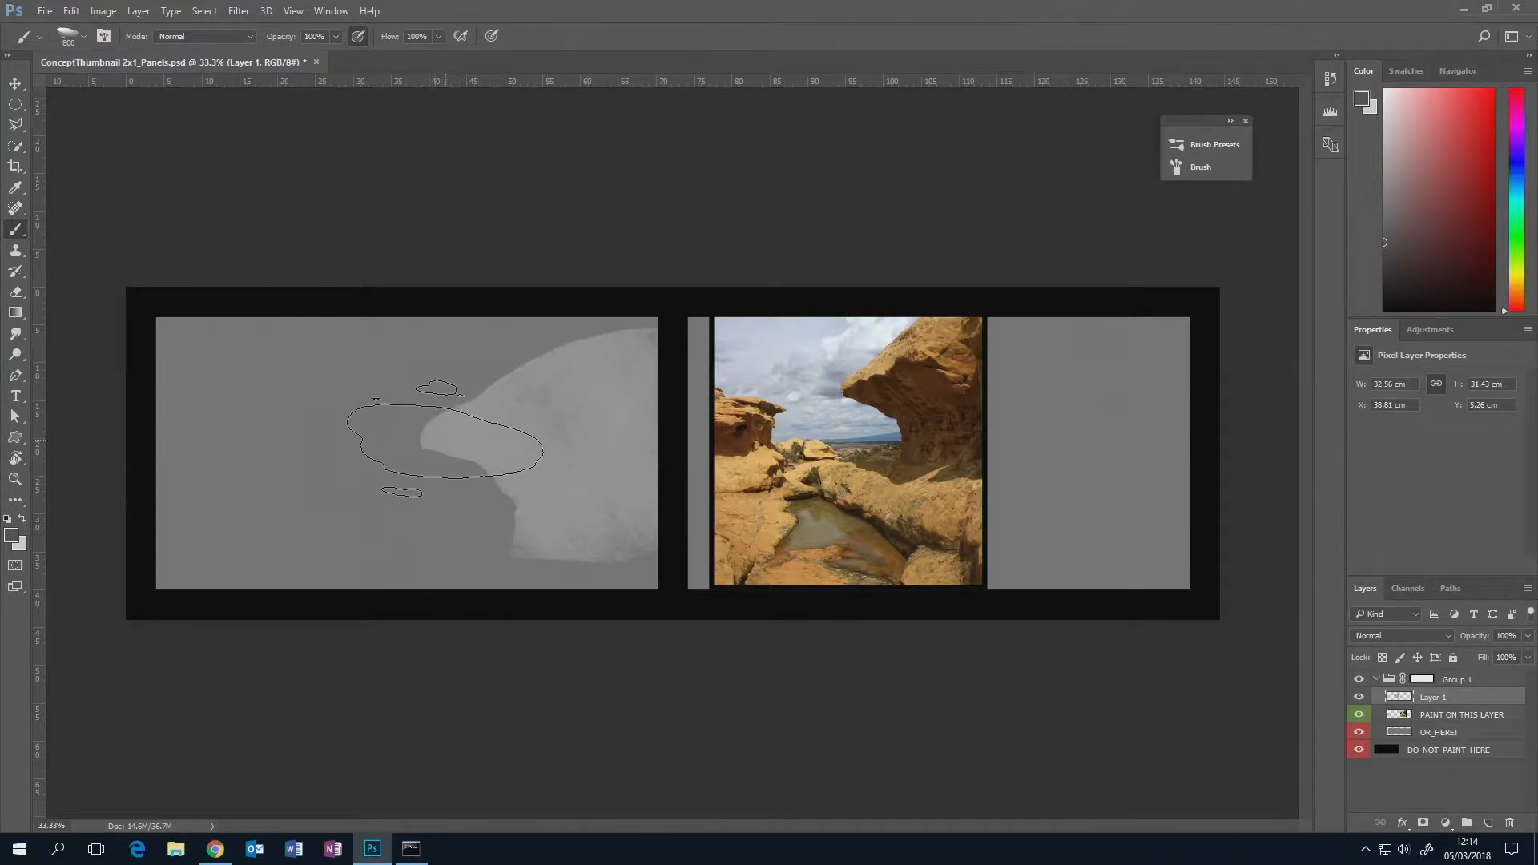
key(ctrl+h)
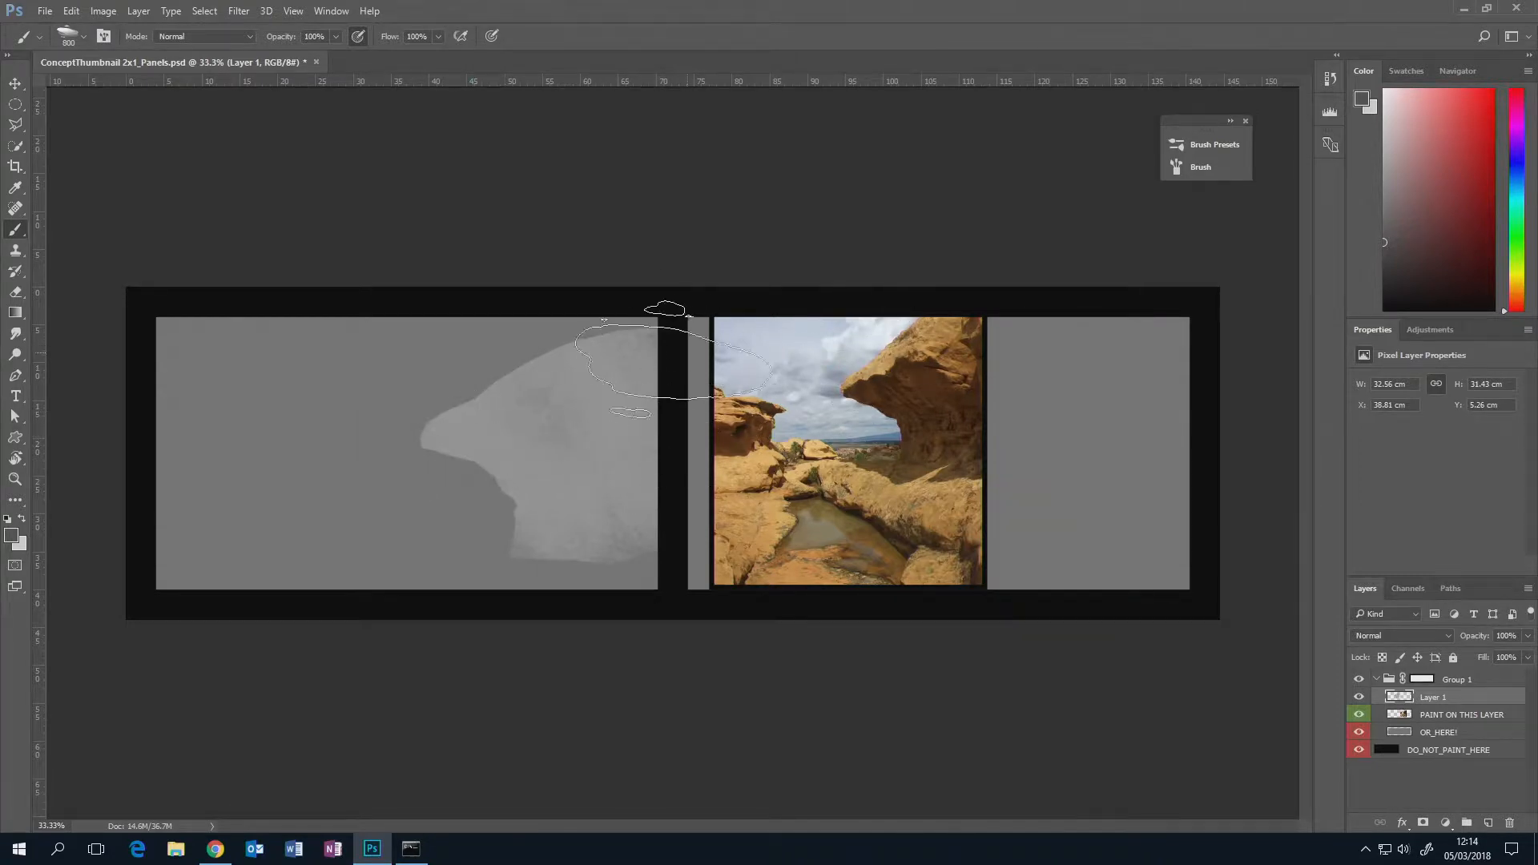
drag(469, 430, 556, 594)
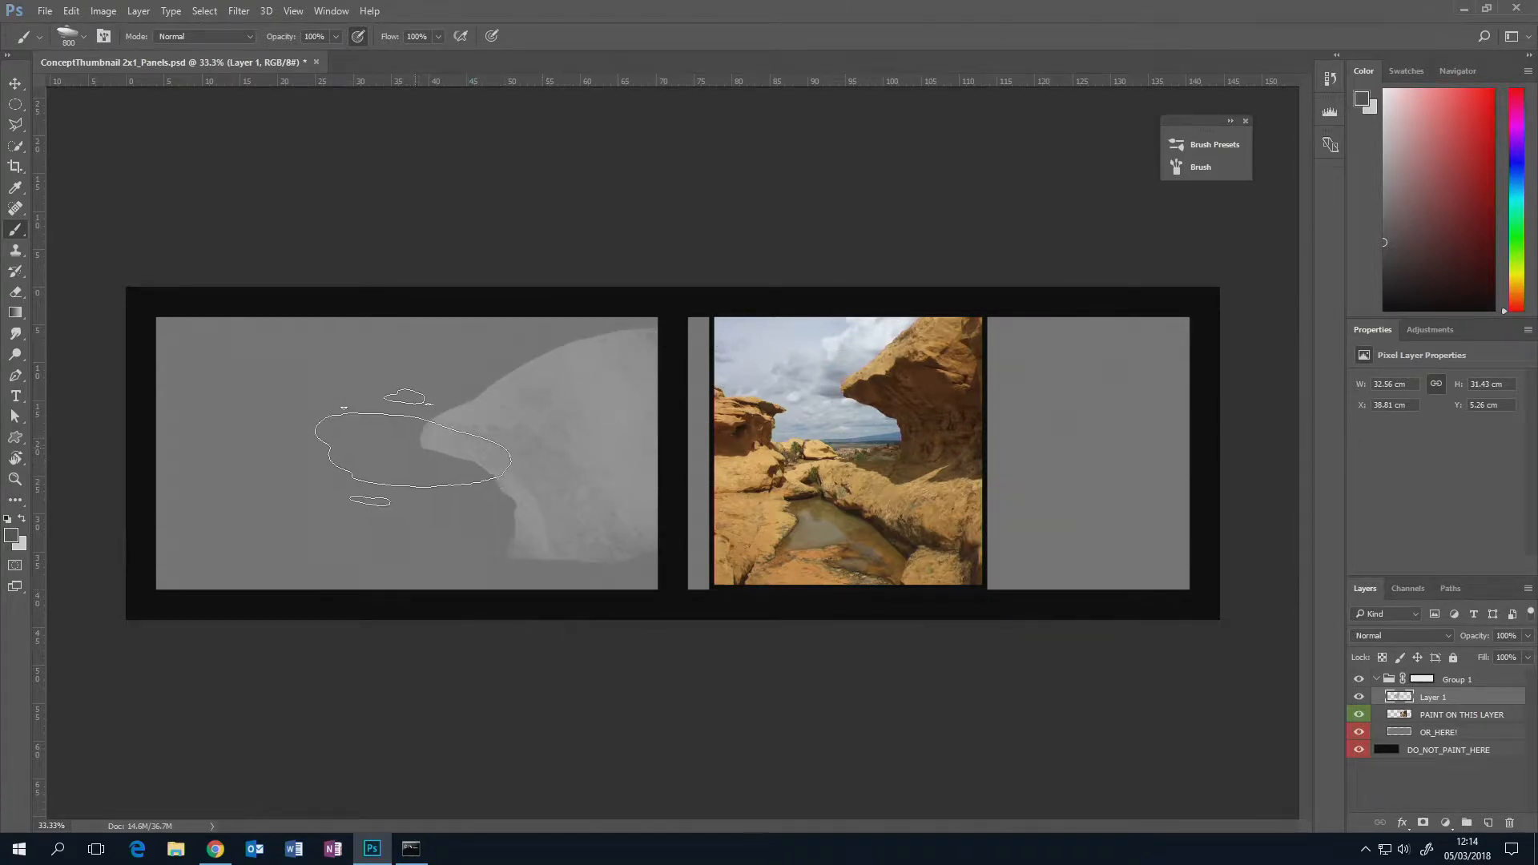
mouse_move(414, 447)
mouse_down()
mouse_move(473, 460)
mouse_move(502, 570)
mouse_move(448, 452)
mouse_move(508, 584)
mouse_up()
drag(472, 435, 512, 539)
drag(555, 466, 600, 479)
mouse_move(538, 420)
mouse_down()
mouse_move(614, 554)
mouse_move(557, 376)
mouse_move(626, 492)
mouse_move(637, 412)
mouse_move(587, 455)
mouse_move(621, 493)
mouse_move(590, 532)
mouse_move(533, 465)
mouse_up()
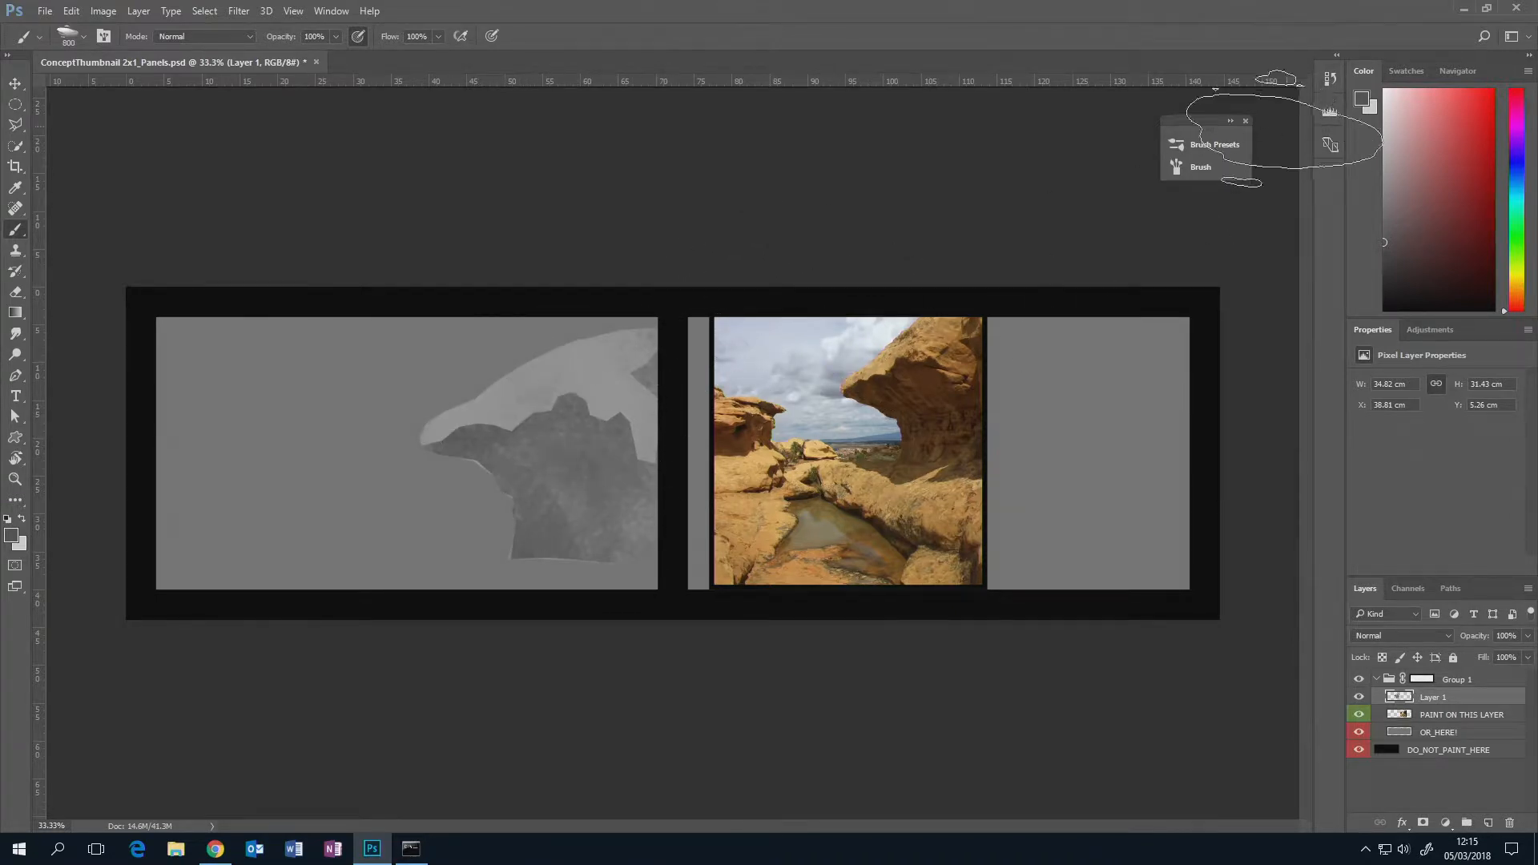
- Switch to the recently used 300 px textured brush and enlarge it to 600 px
click(1211, 149)
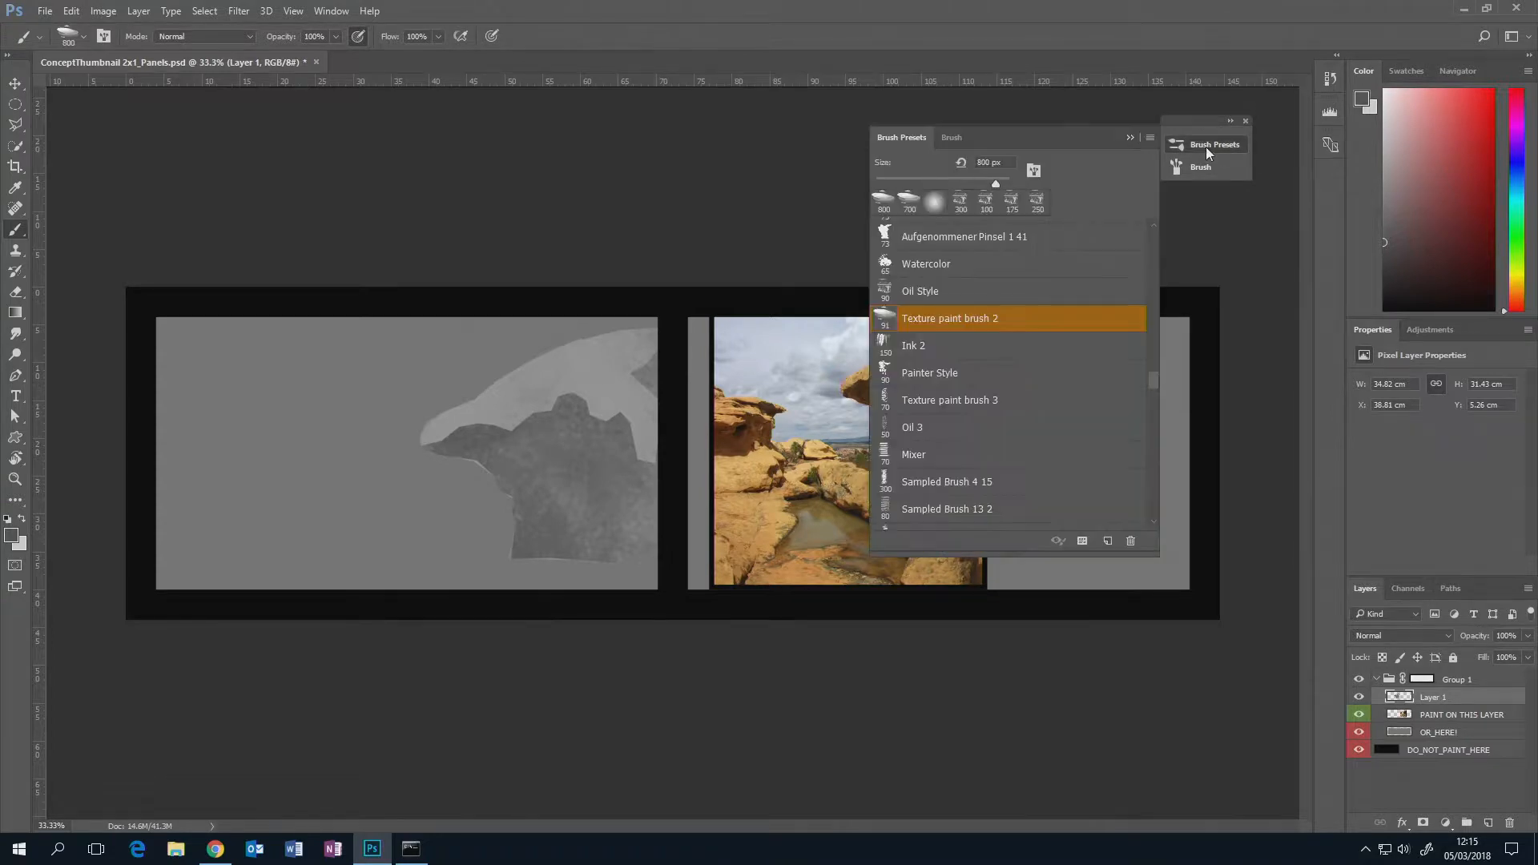
click(959, 203)
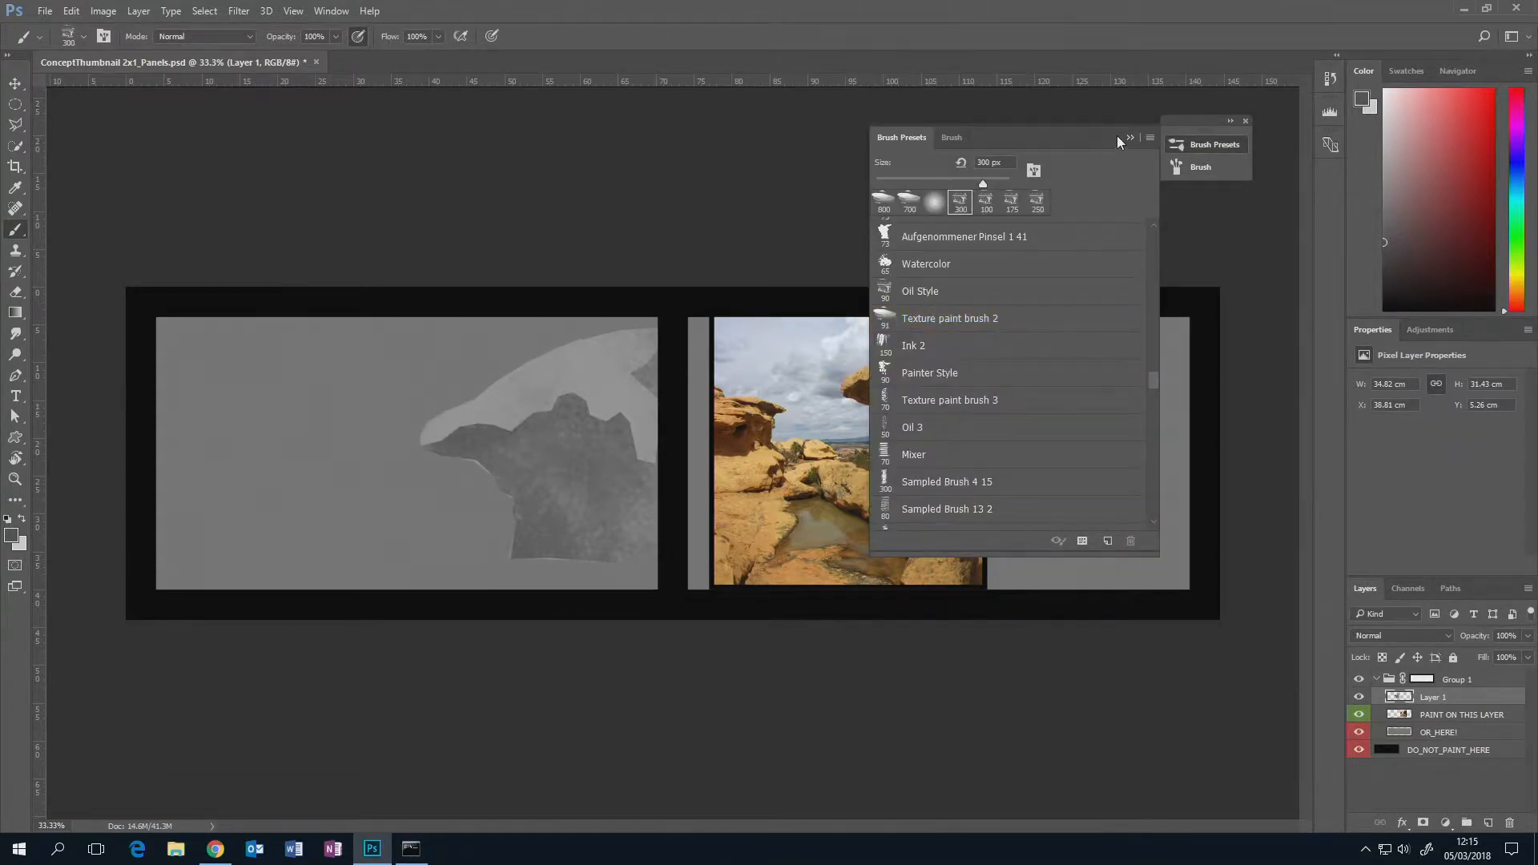
click(1129, 138)
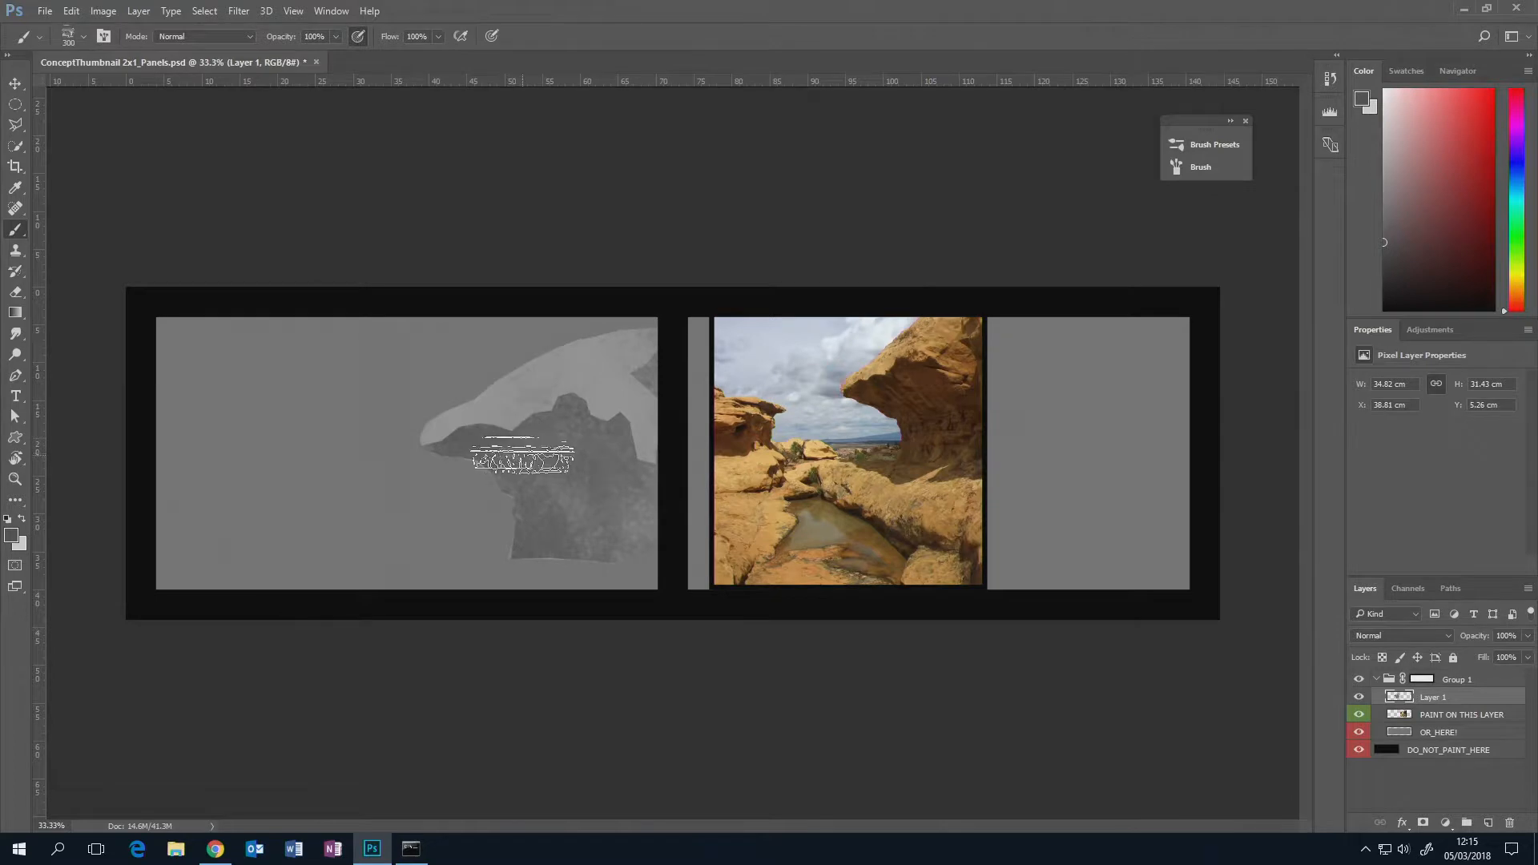
key(bracketright)
key(bracketright)
key(bracketright)
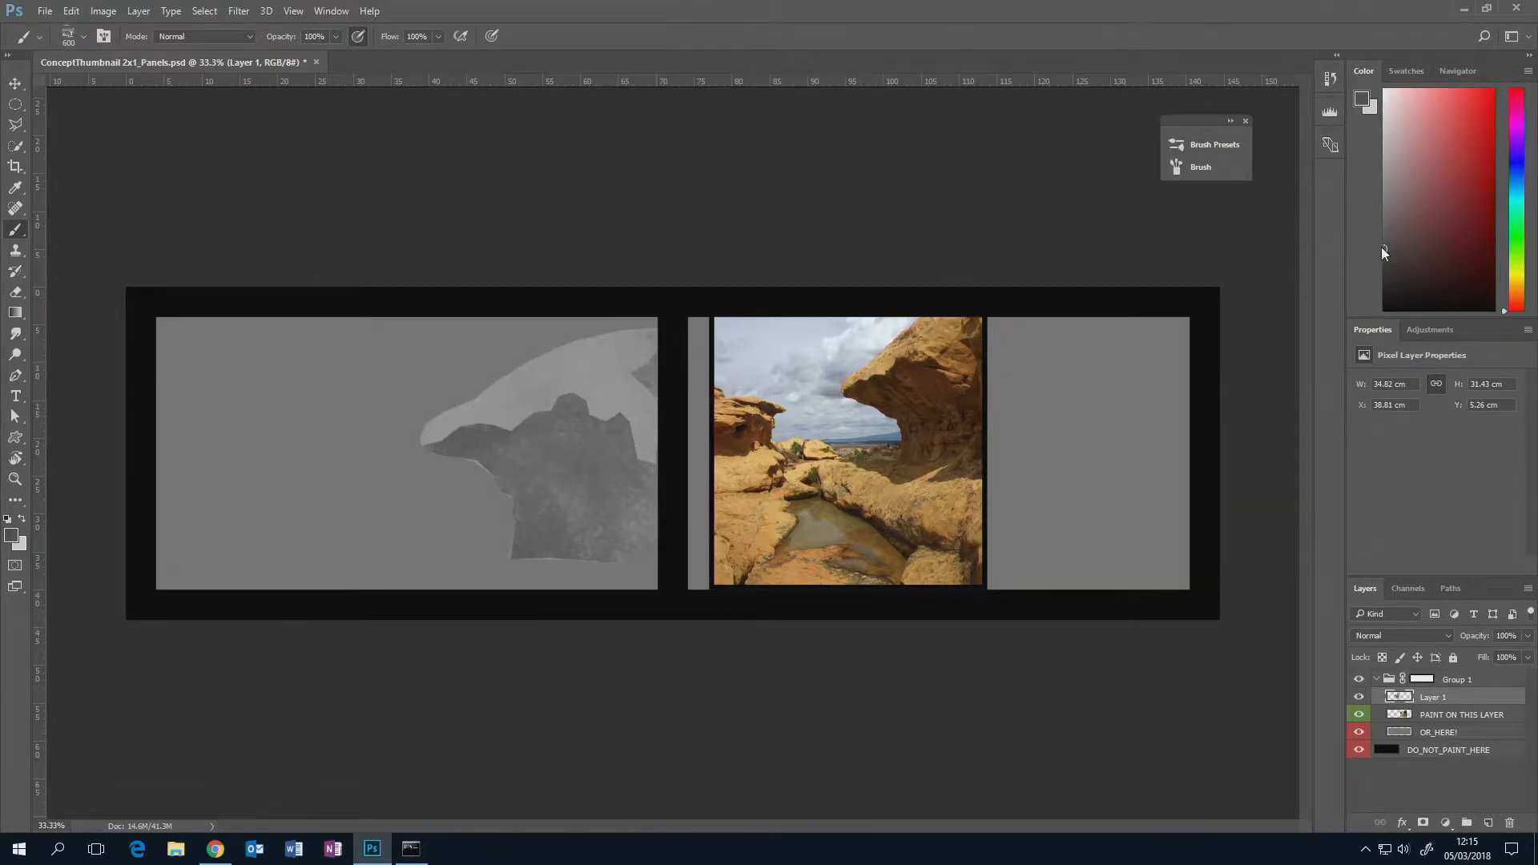
- Paint textured strokes over the rock's shadow area in two progressively darker greys
click(1383, 253)
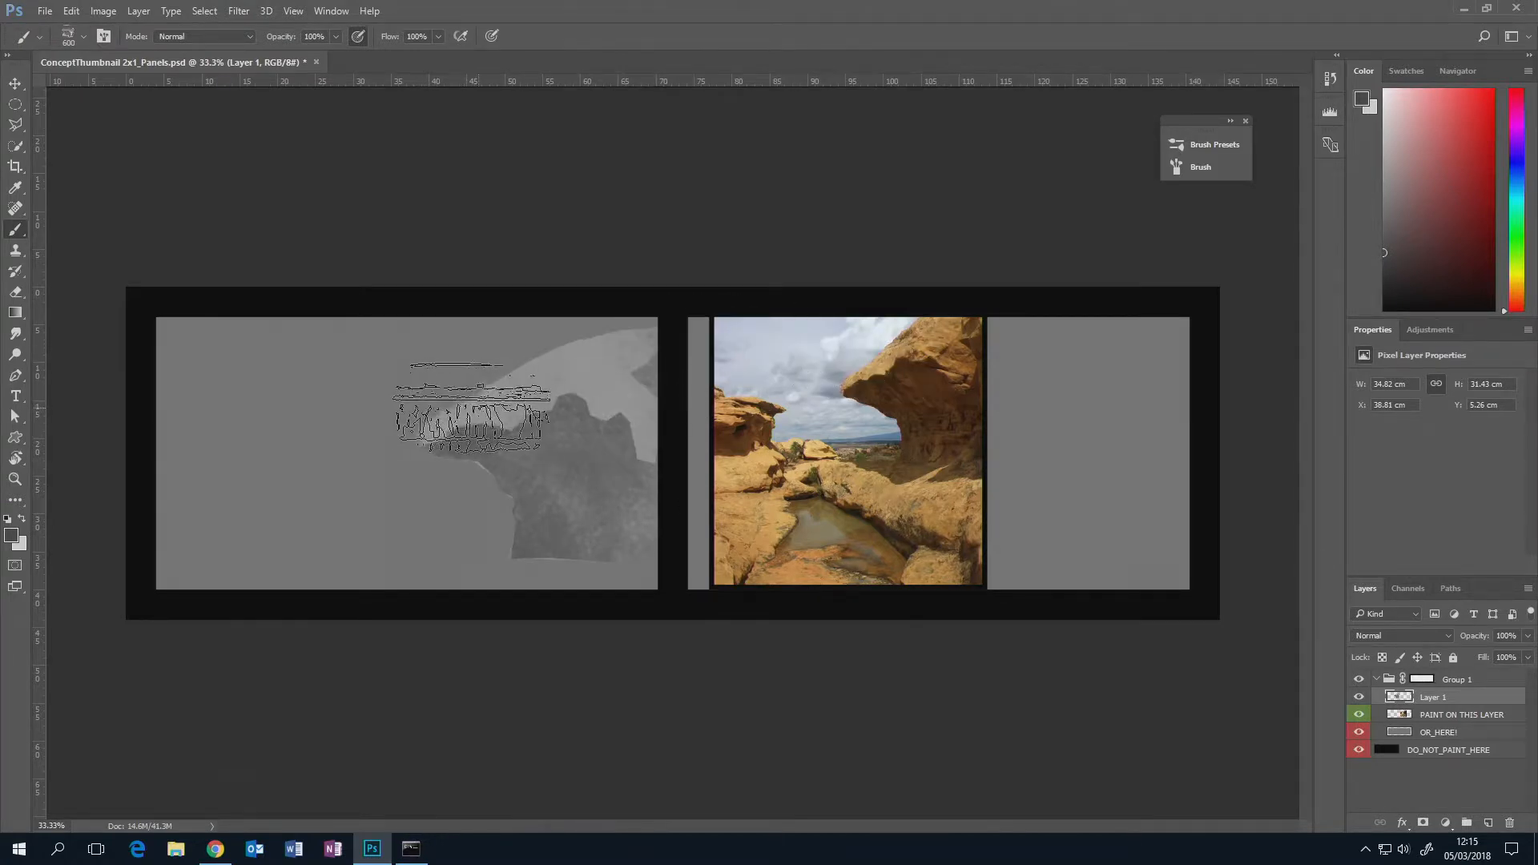
drag(573, 480, 606, 517)
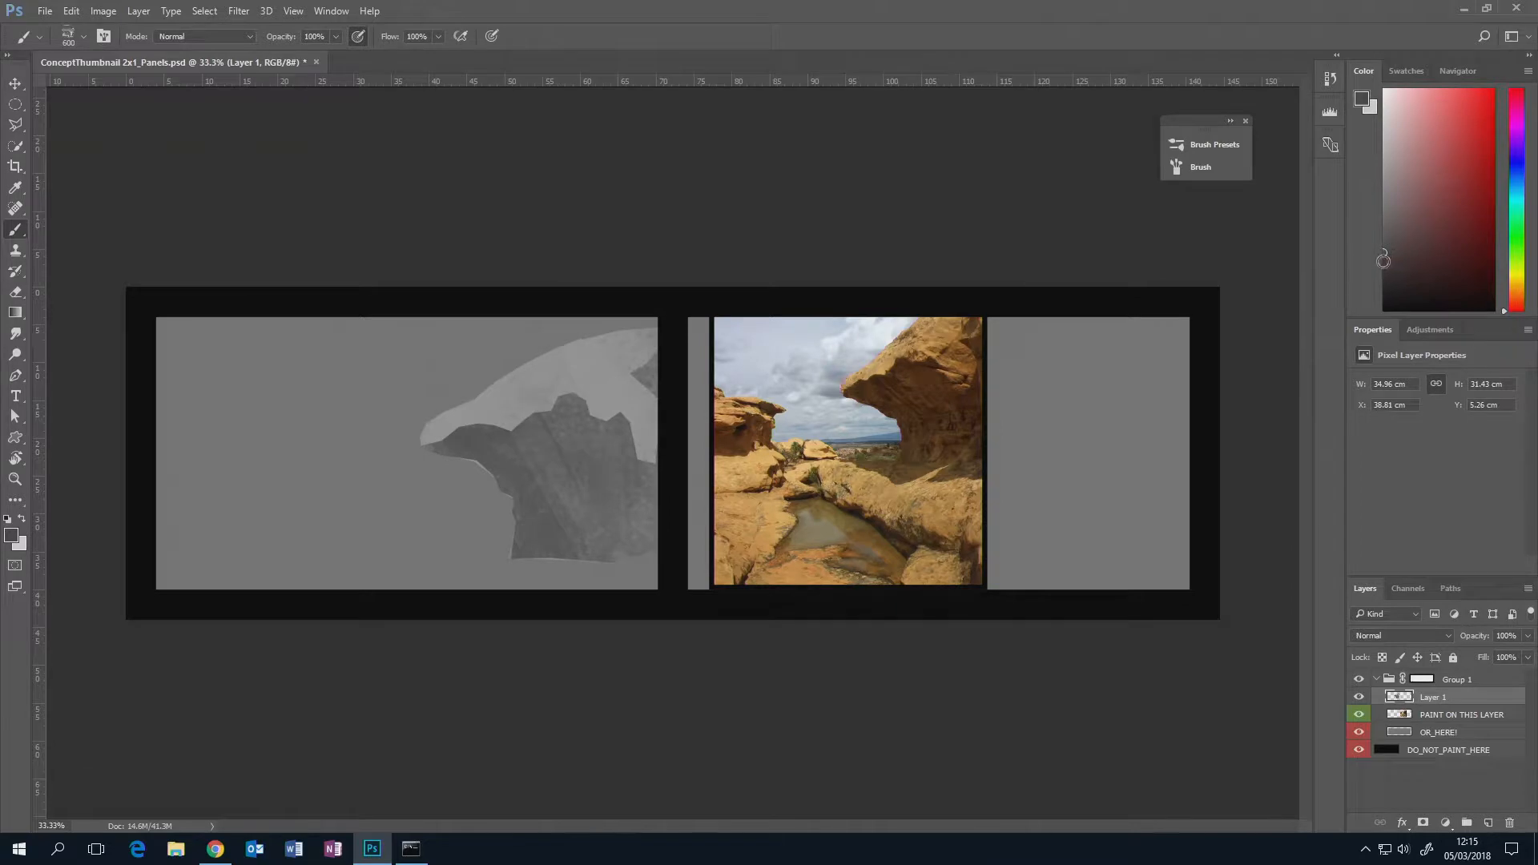
click(1384, 265)
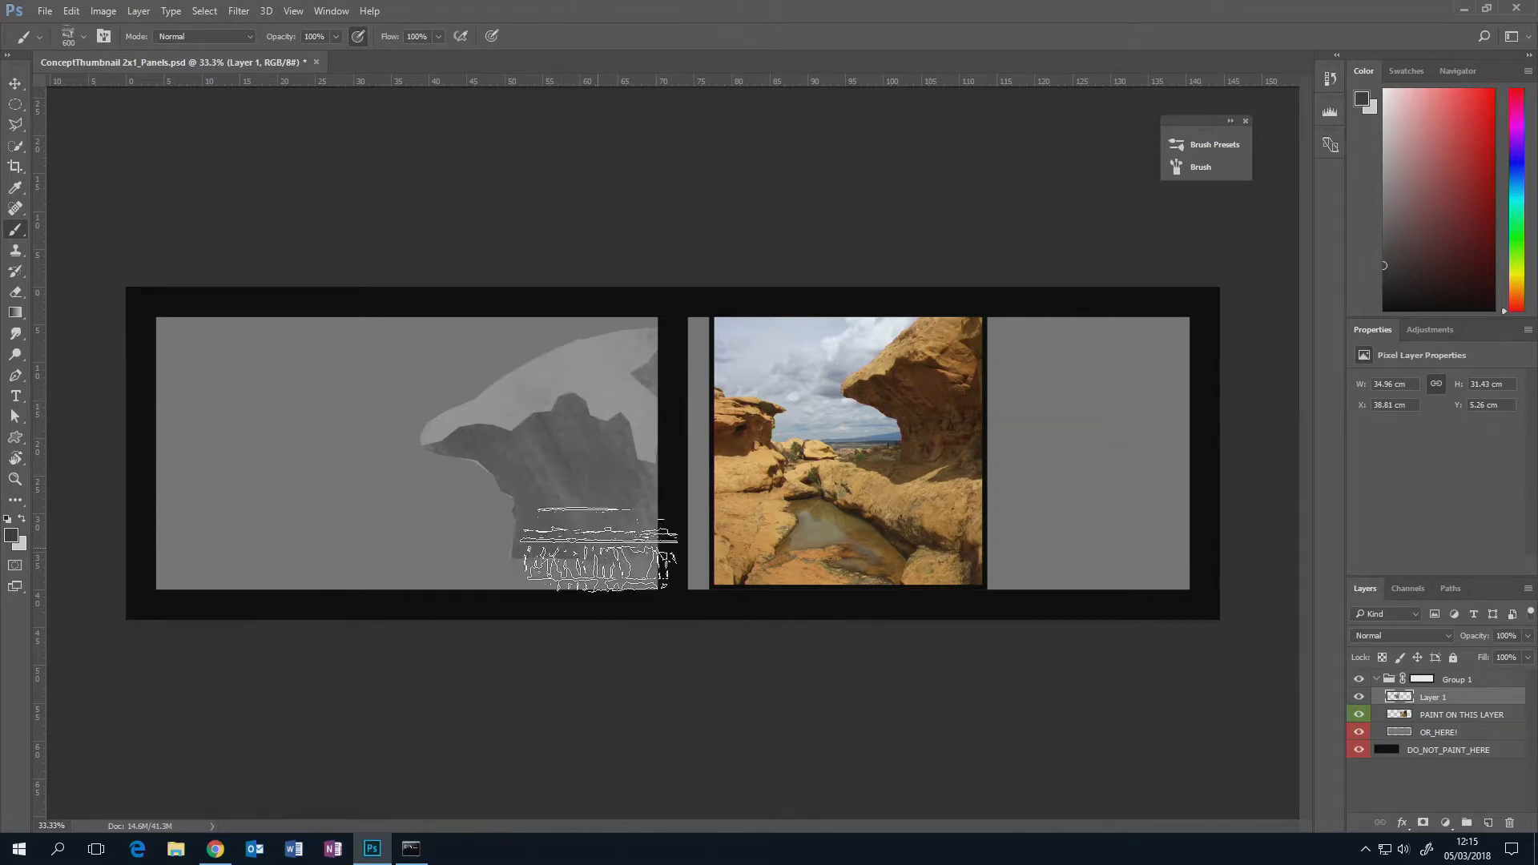
click(467, 421)
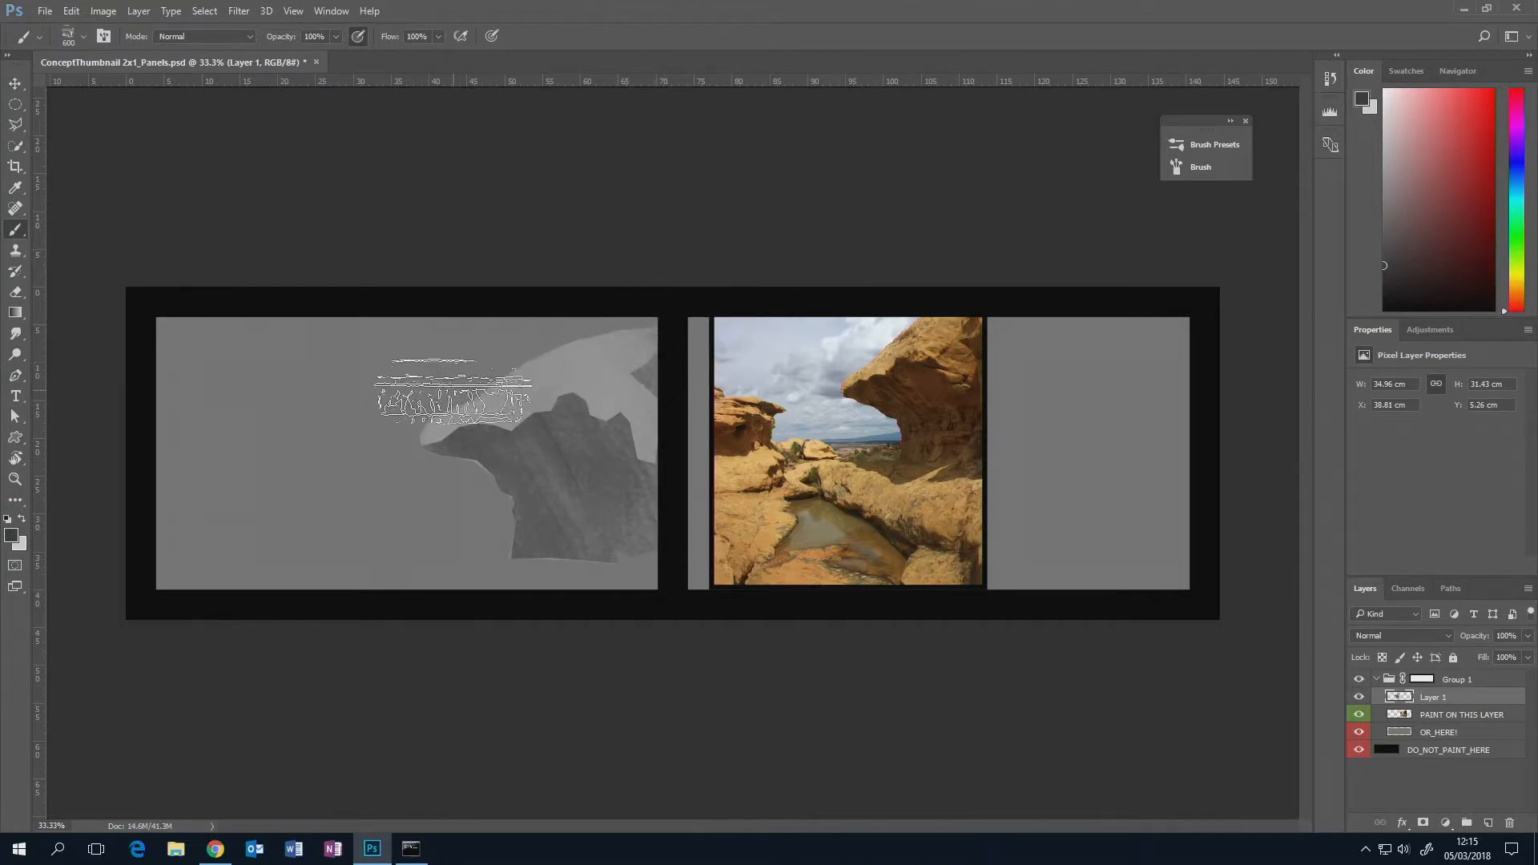
- Select the light upper part of the rock overhang with the freehand Lasso, following its jagged lower edge
key(l)
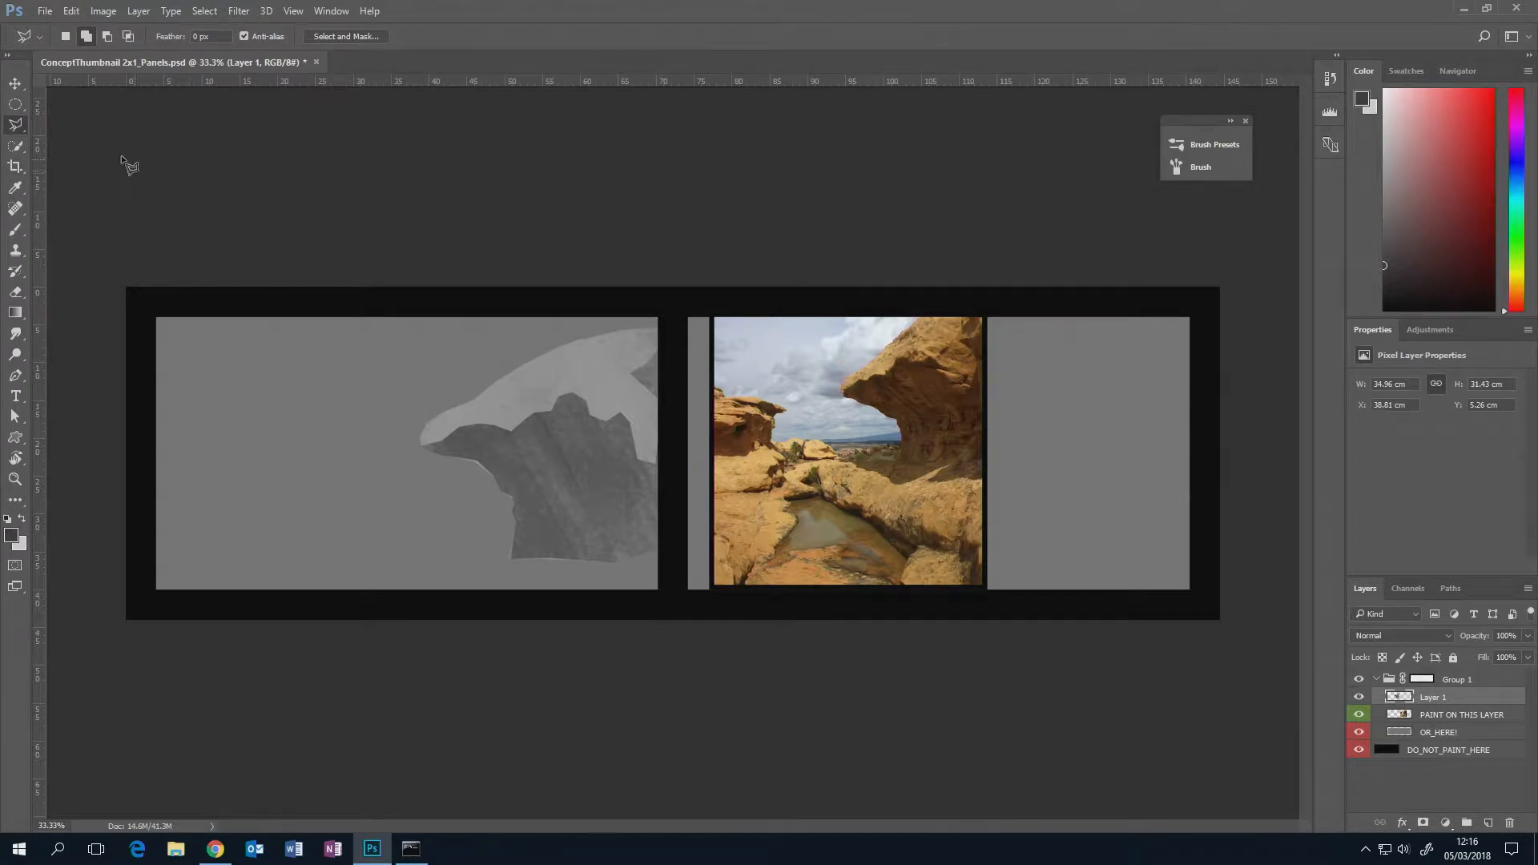
drag(17, 131, 57, 130)
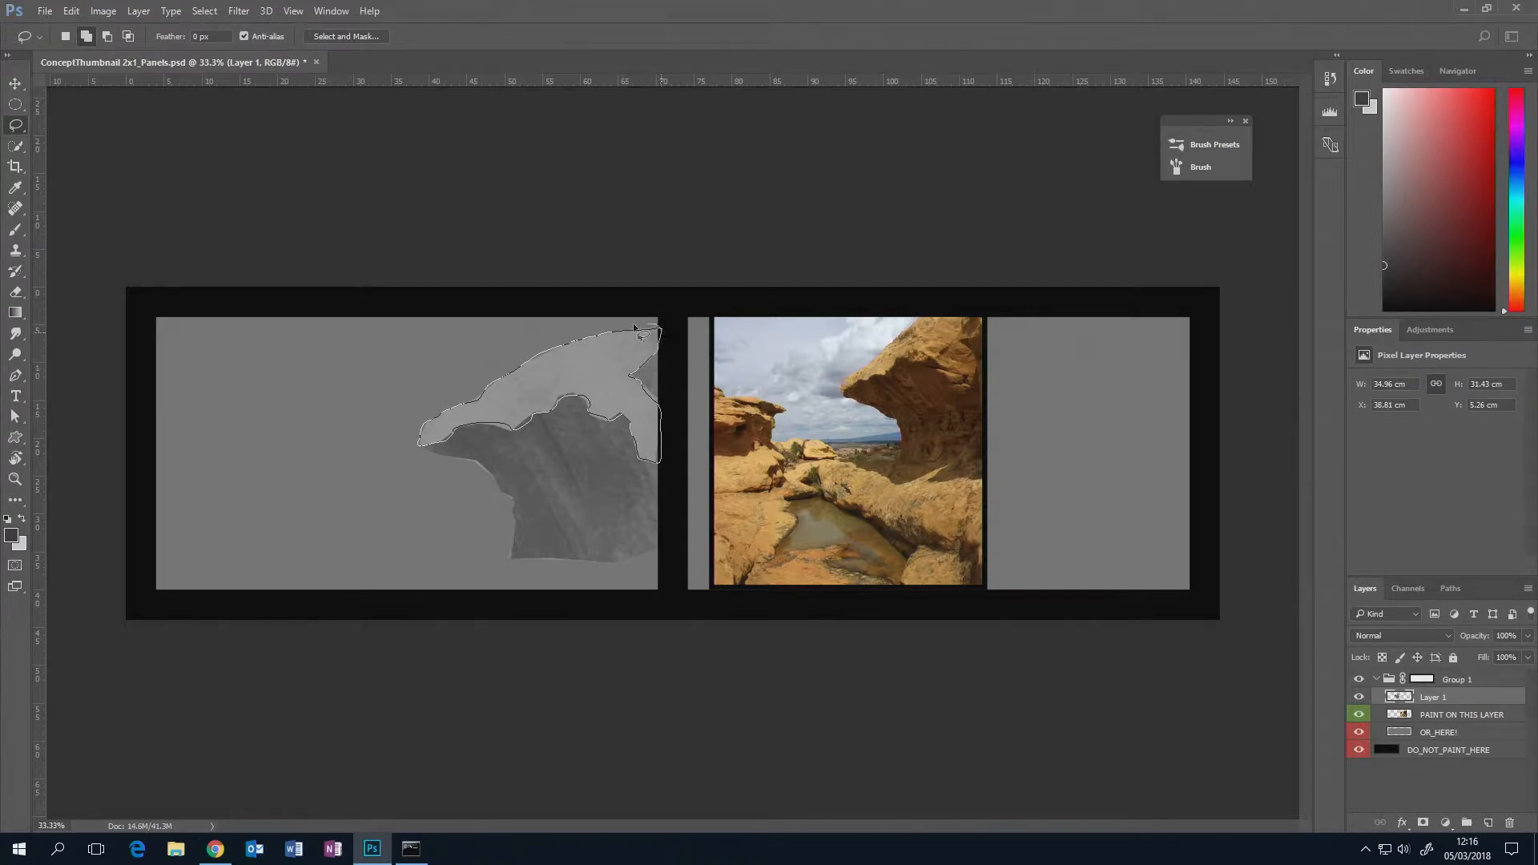
drag(634, 328, 637, 329)
- Switch to the recently used 800 px textured brush and reduce it to 600 px
key(b)
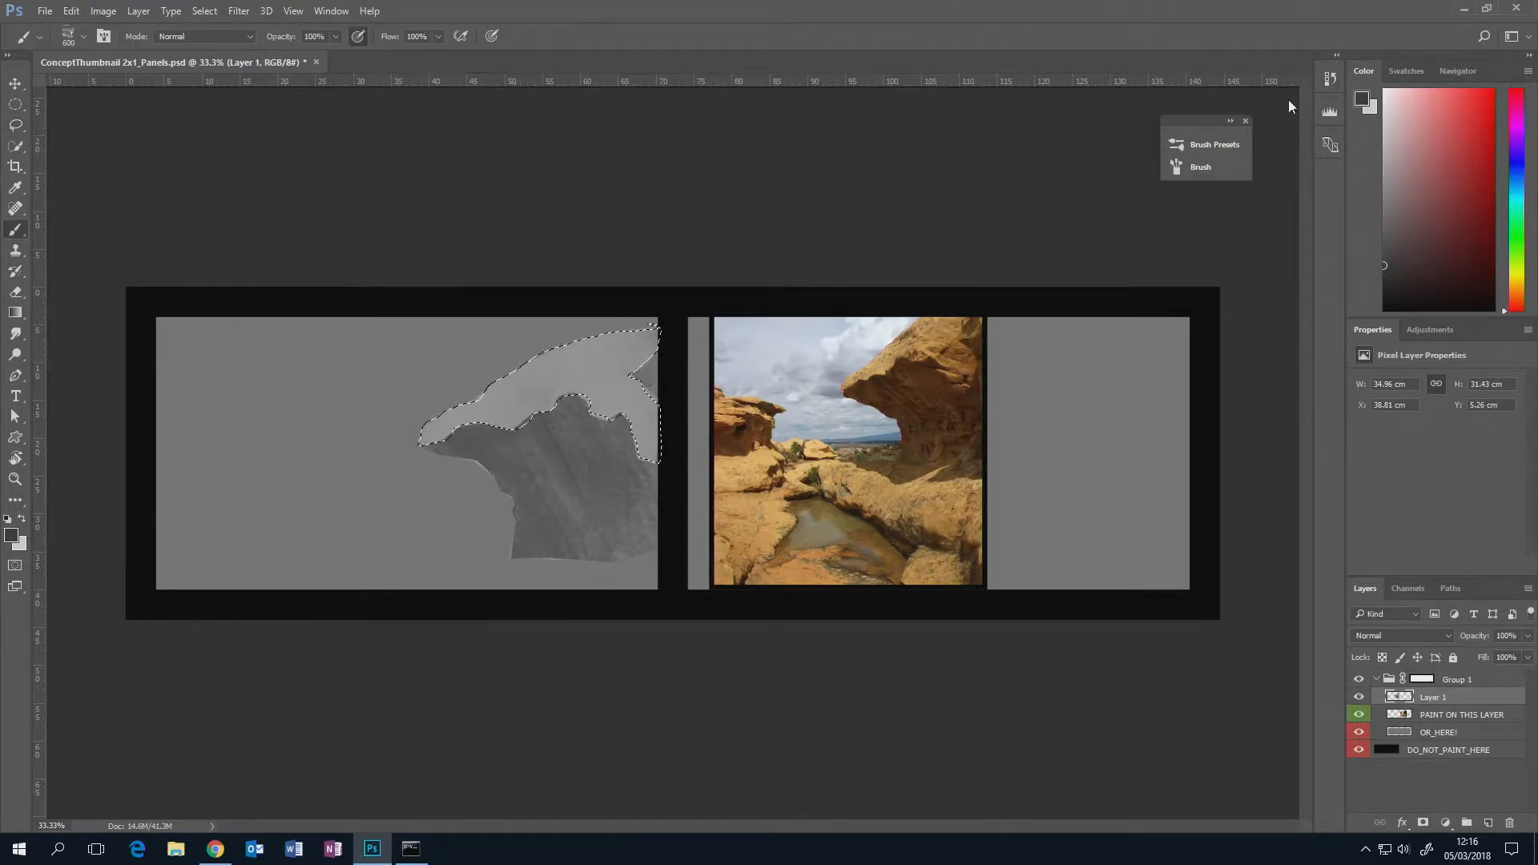
click(1194, 145)
click(909, 202)
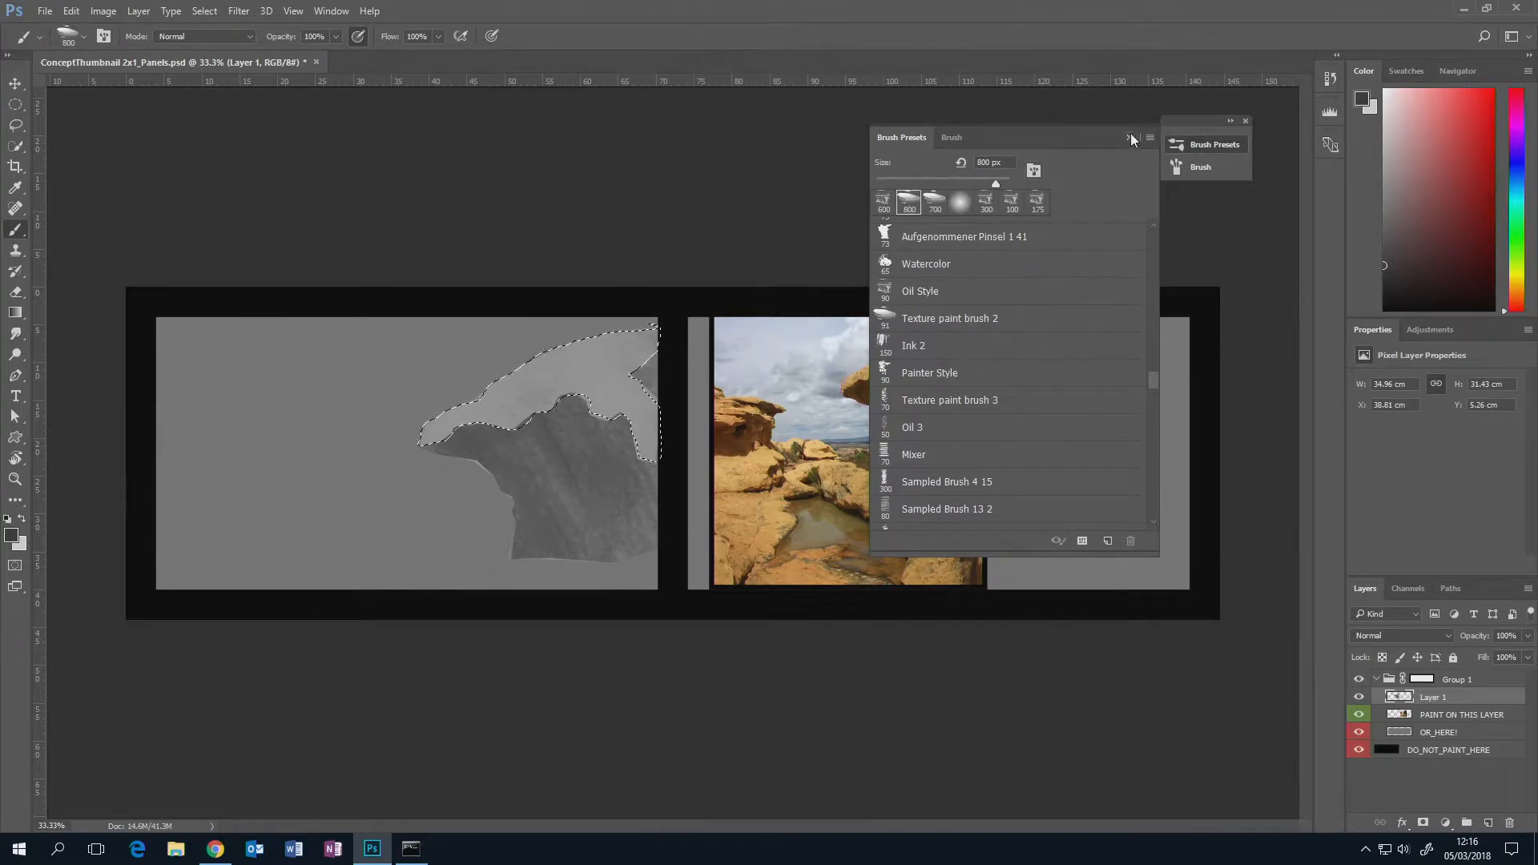
click(1130, 138)
key(bracketleft)
key(bracketleft)
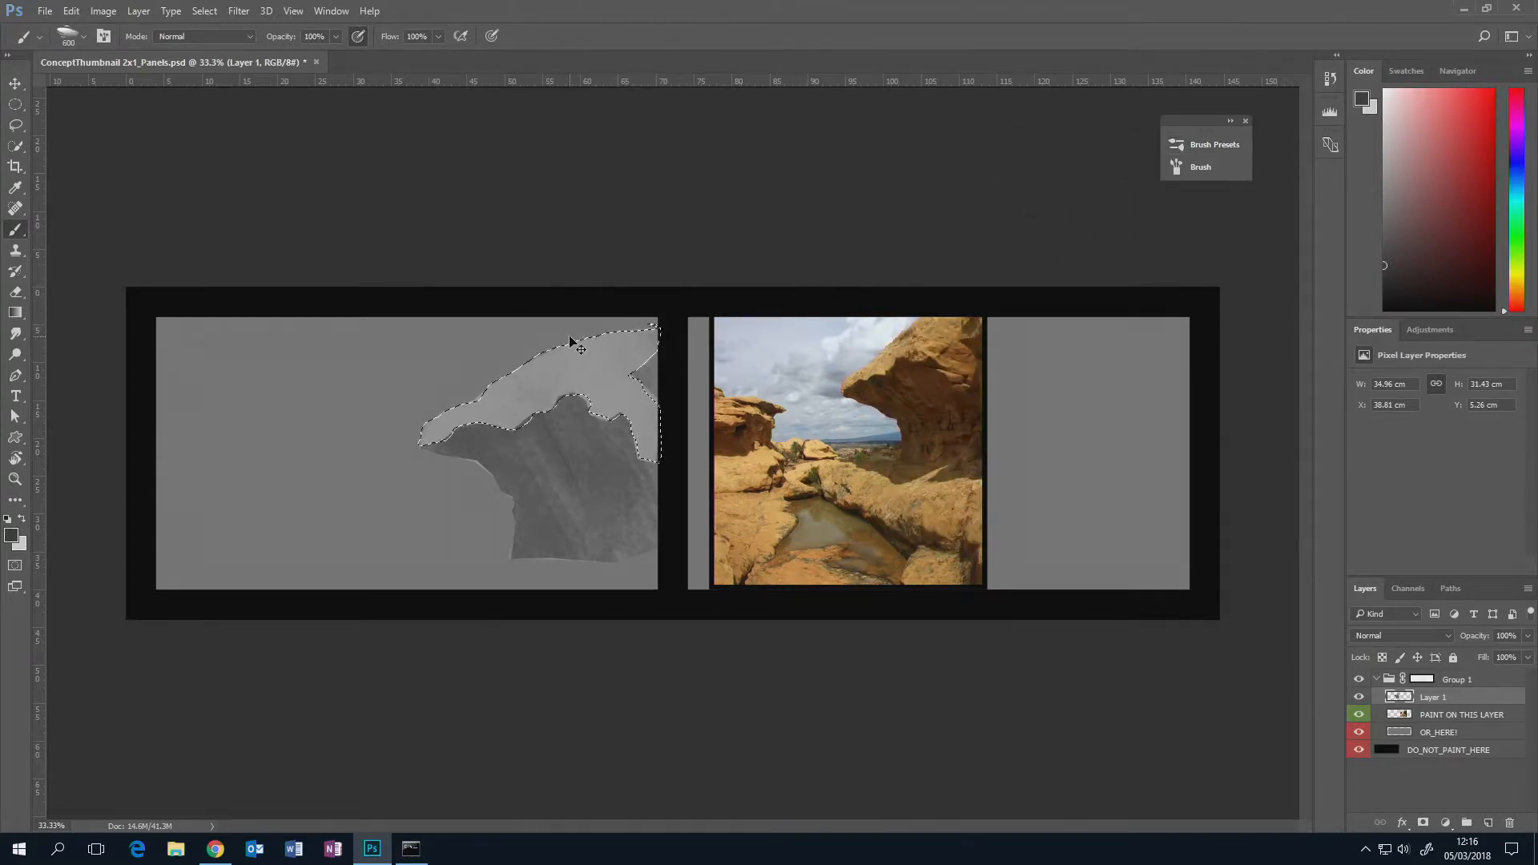
- Sample the overhang's light grey, choose a lighter shade and brush it along the selected rock top with the selection edges hidden
key(ctrl+d)
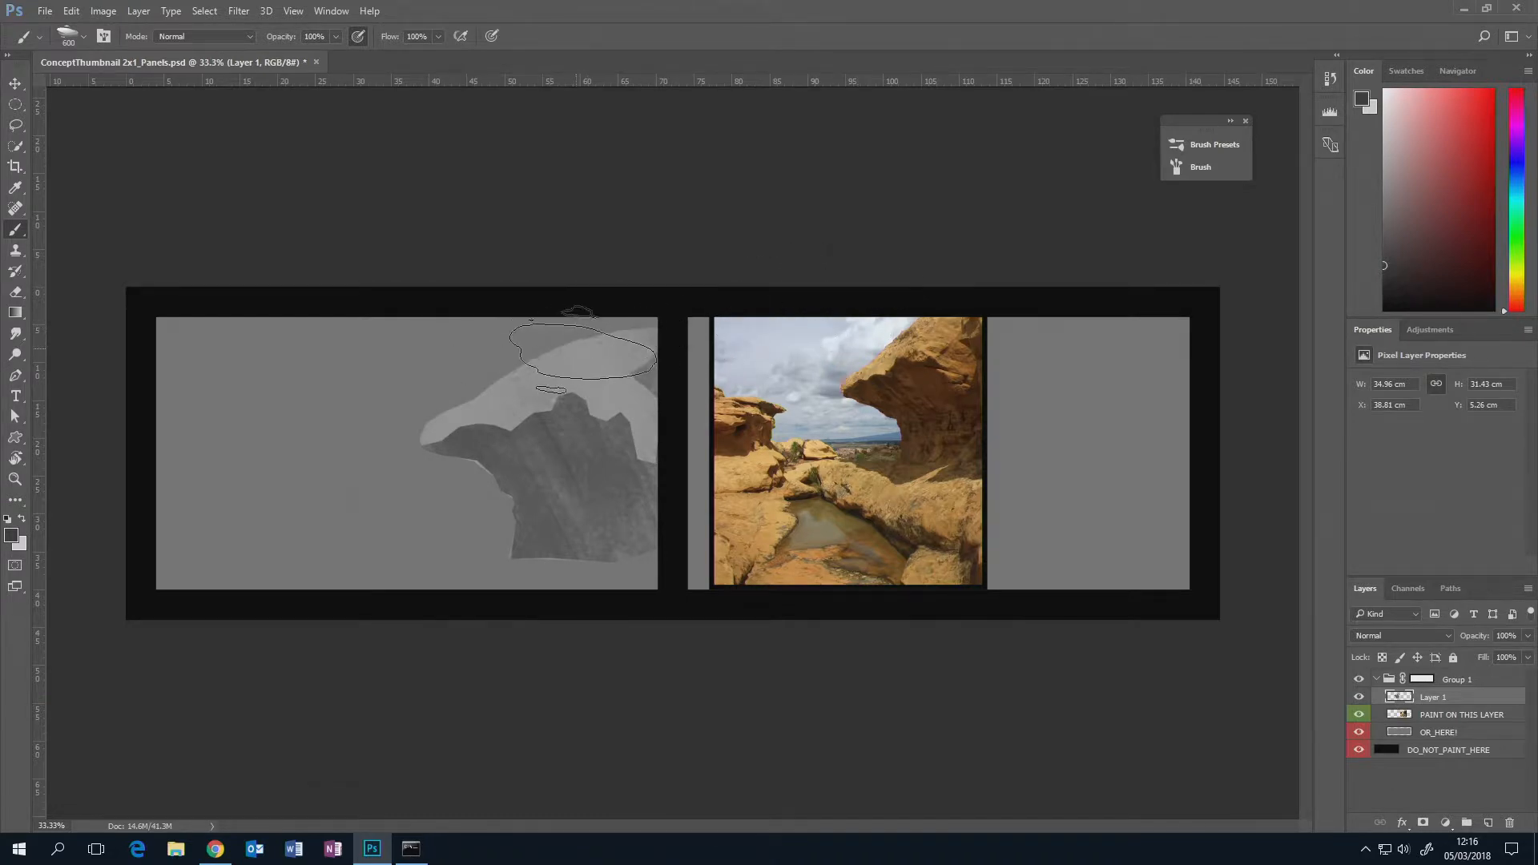
alt+click(595, 350)
alt+click(593, 353)
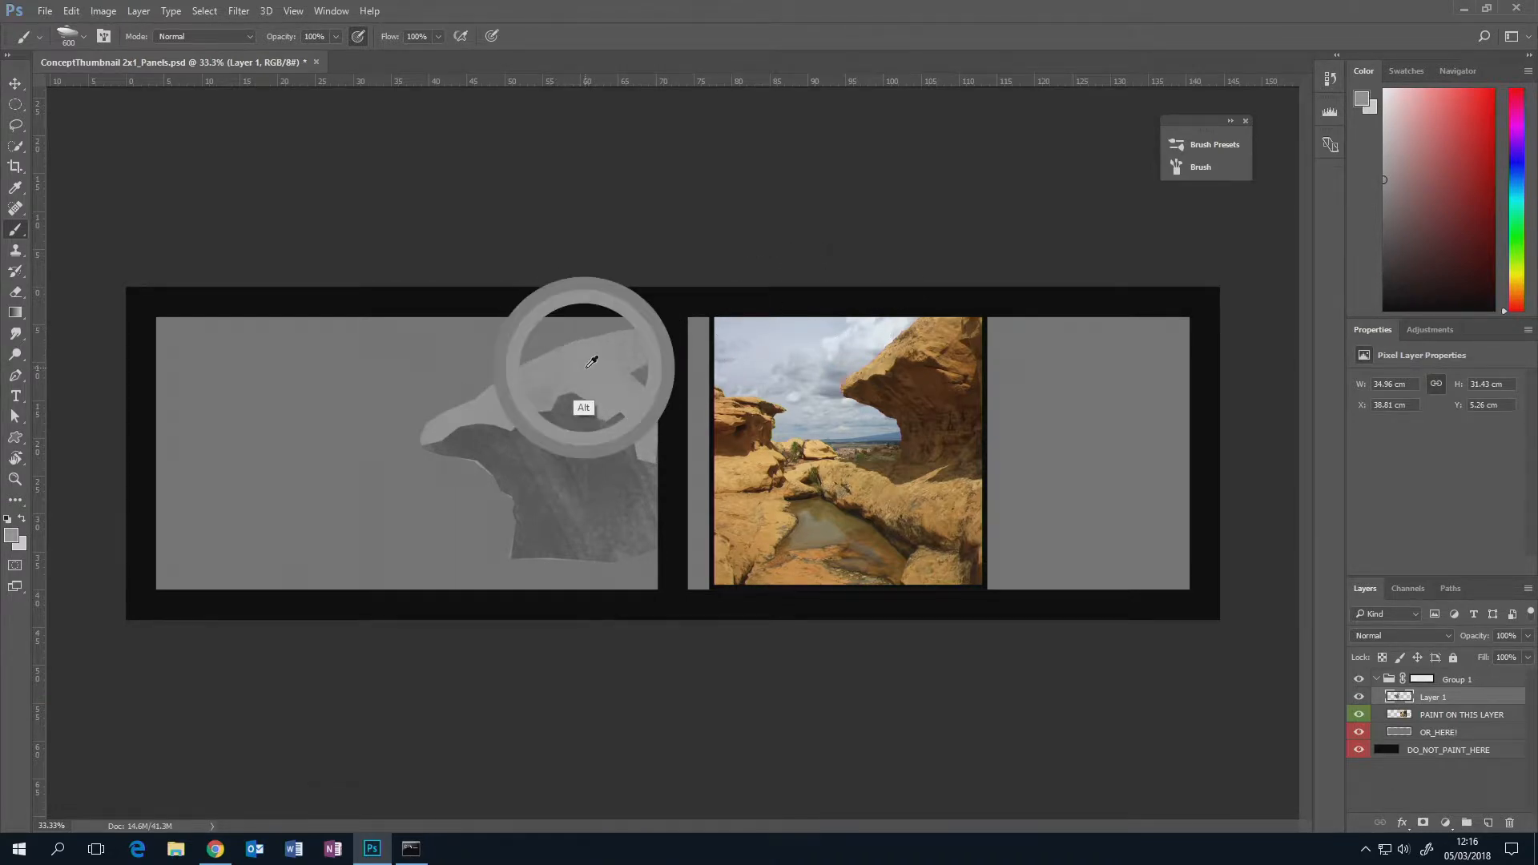
alt+click(583, 362)
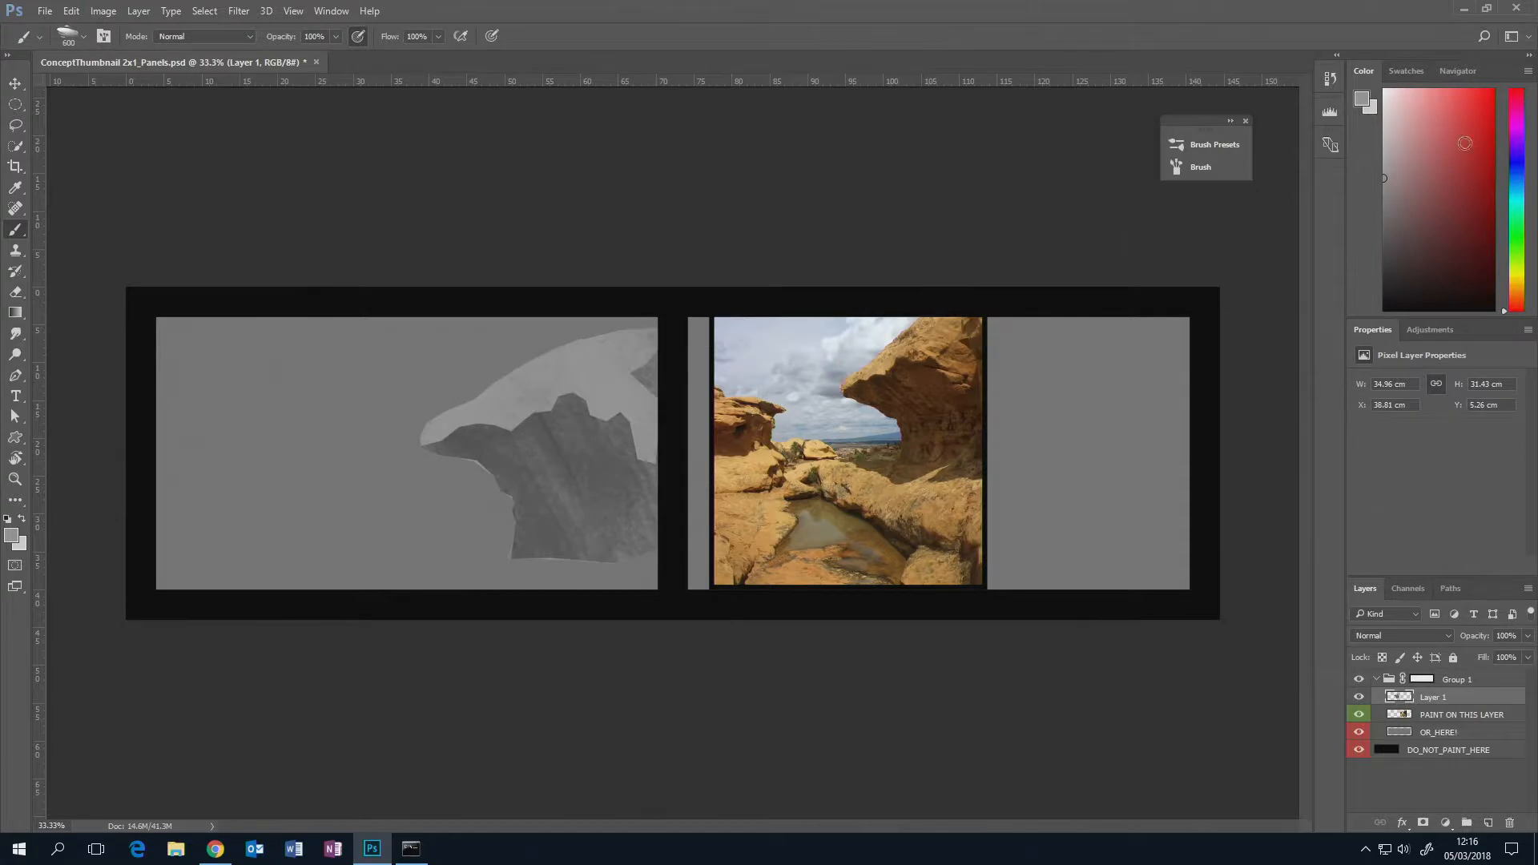
click(1384, 152)
mouse_move(548, 341)
mouse_down()
mouse_move(411, 323)
mouse_move(440, 350)
mouse_move(515, 326)
mouse_move(434, 423)
mouse_move(525, 308)
mouse_move(431, 398)
mouse_move(593, 305)
mouse_move(414, 361)
mouse_up()
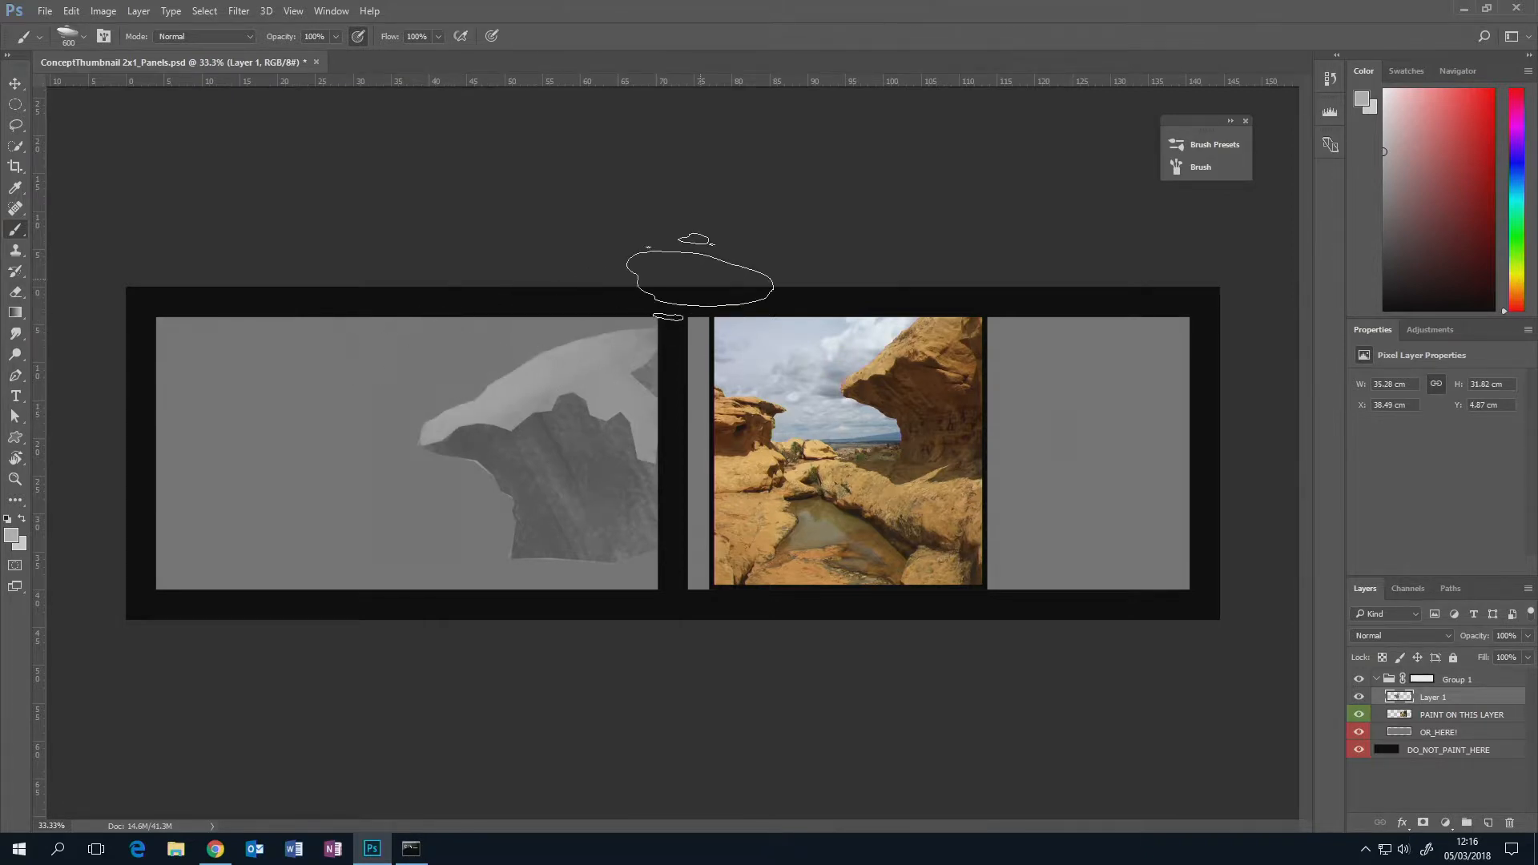
- Reduce the brush to 300 px and work lighter strokes along the upper edge of the overhang at close zoom
click(1458, 72)
click(1513, 308)
click(1512, 309)
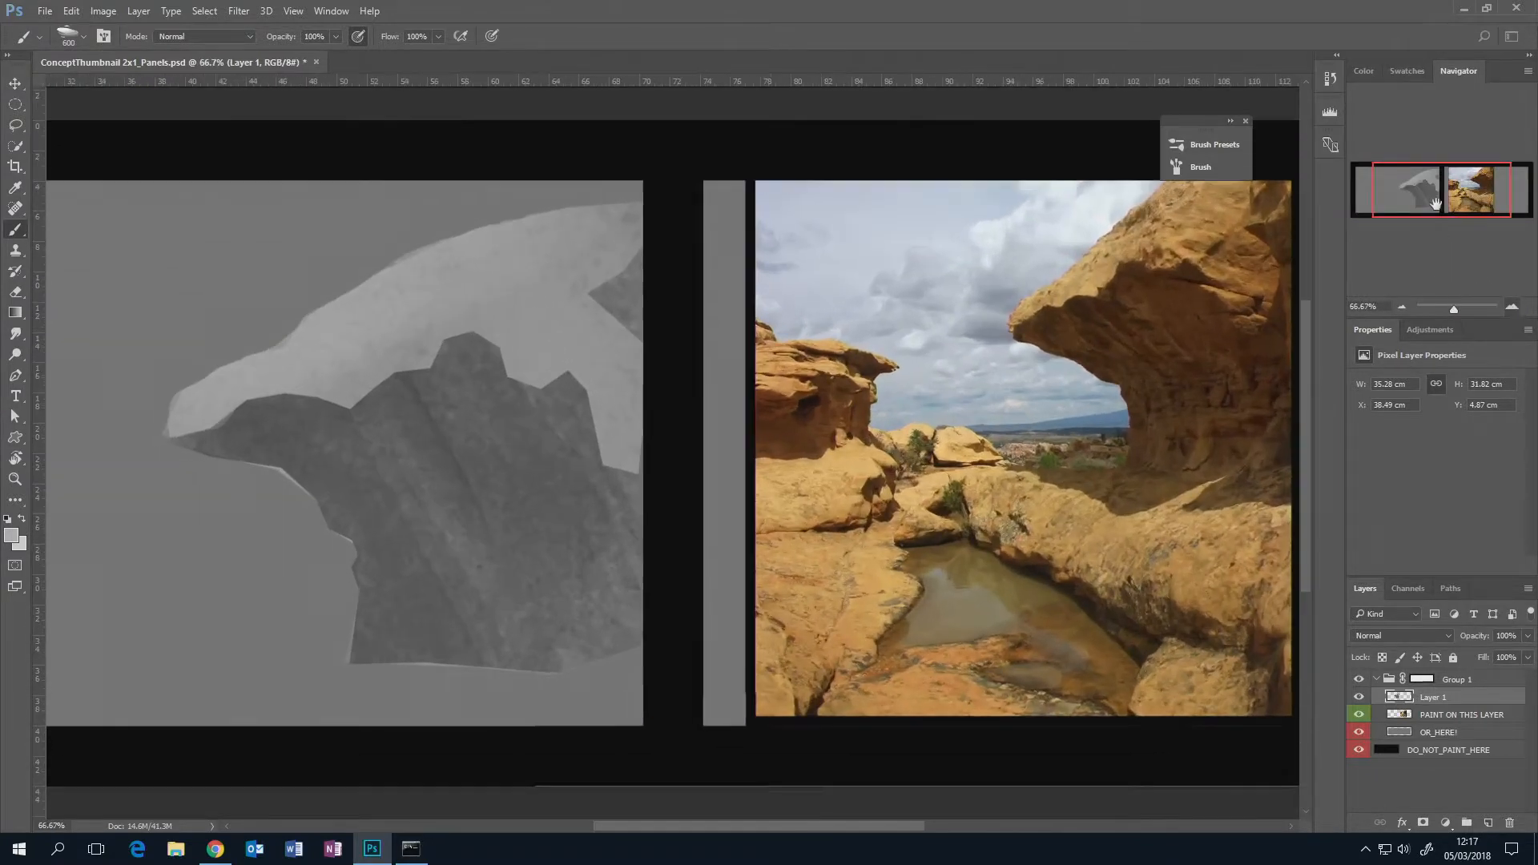
drag(1451, 194, 1422, 196)
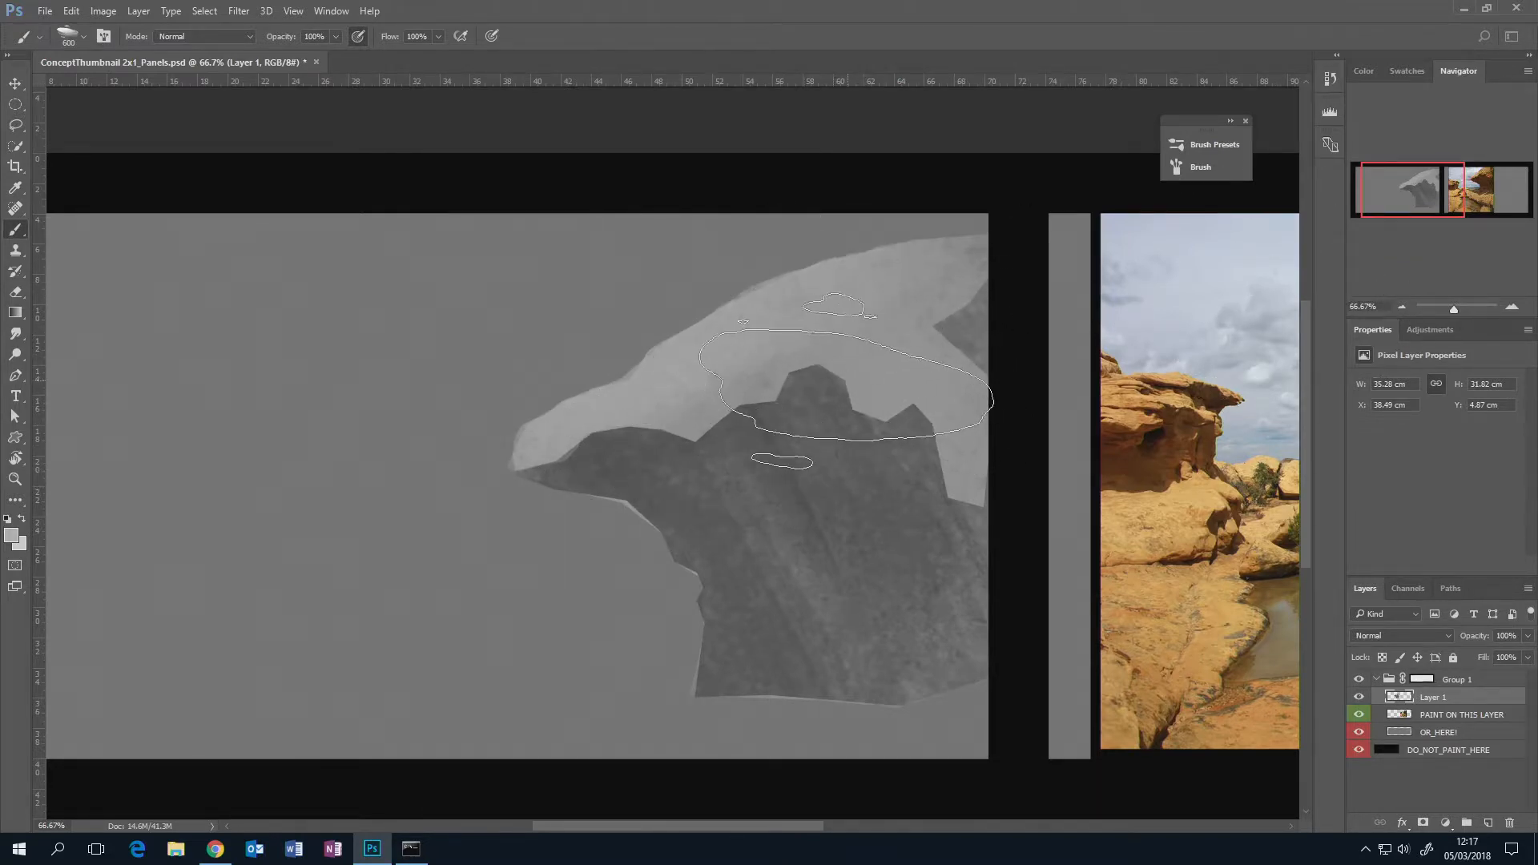
key(bracketleft)
key(bracketleft)
key(bracketleft)
key(bracketleft)
key(bracketleft)
key(bracketleft)
key(bracketleft)
key(bracketleft)
key(bracketleft)
key(bracketleft)
key(bracketleft)
key(bracketleft)
key(bracketleft)
key(bracketleft)
key(bracketleft)
key(bracketleft)
key(bracketleft)
key(bracketleft)
key(bracketright)
key(bracketright)
key(bracketright)
key(bracketright)
key(bracketright)
key(bracketright)
key(bracketright)
key(bracketright)
key(bracketright)
key(bracketright)
key(bracketright)
key(bracketright)
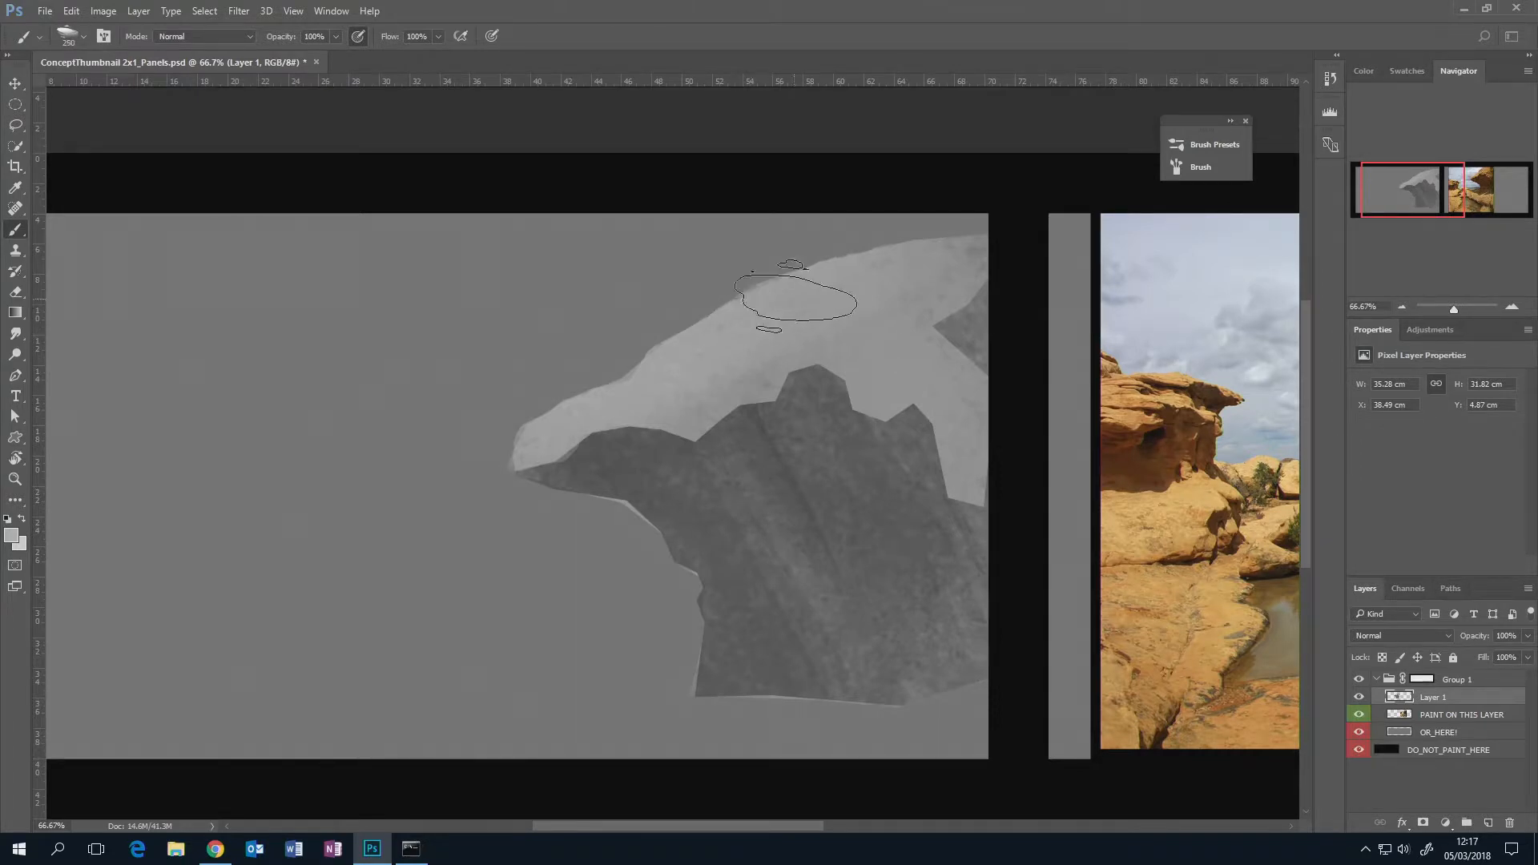
key(bracketright)
- Paint lighter grey highlights on the rock top at full-panel view with a 500 px brush, reducing it to 250 px for finer strokes
click(1402, 306)
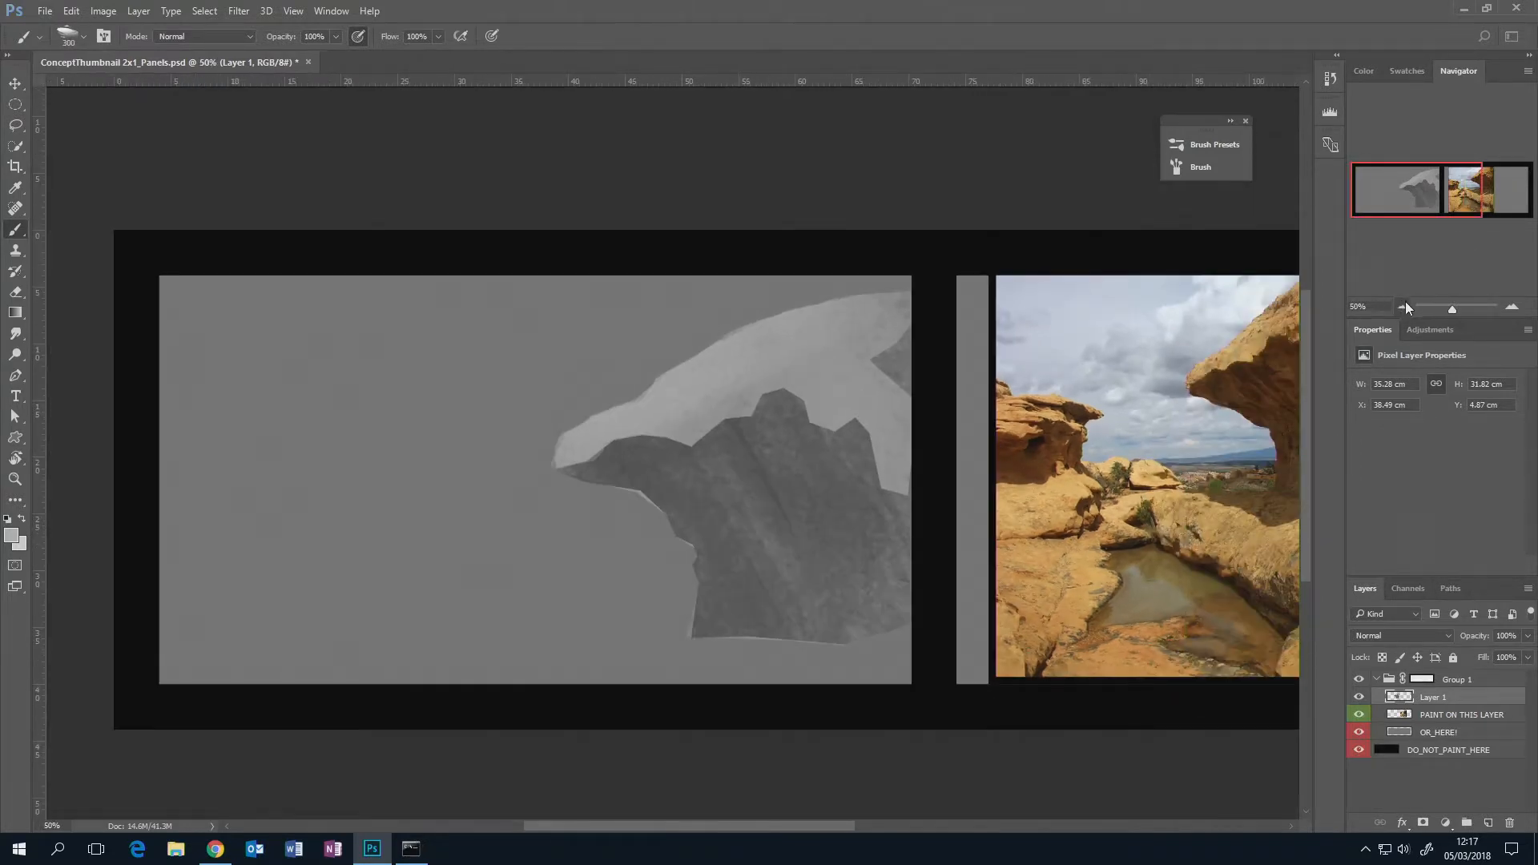
click(1403, 306)
key(bracketright)
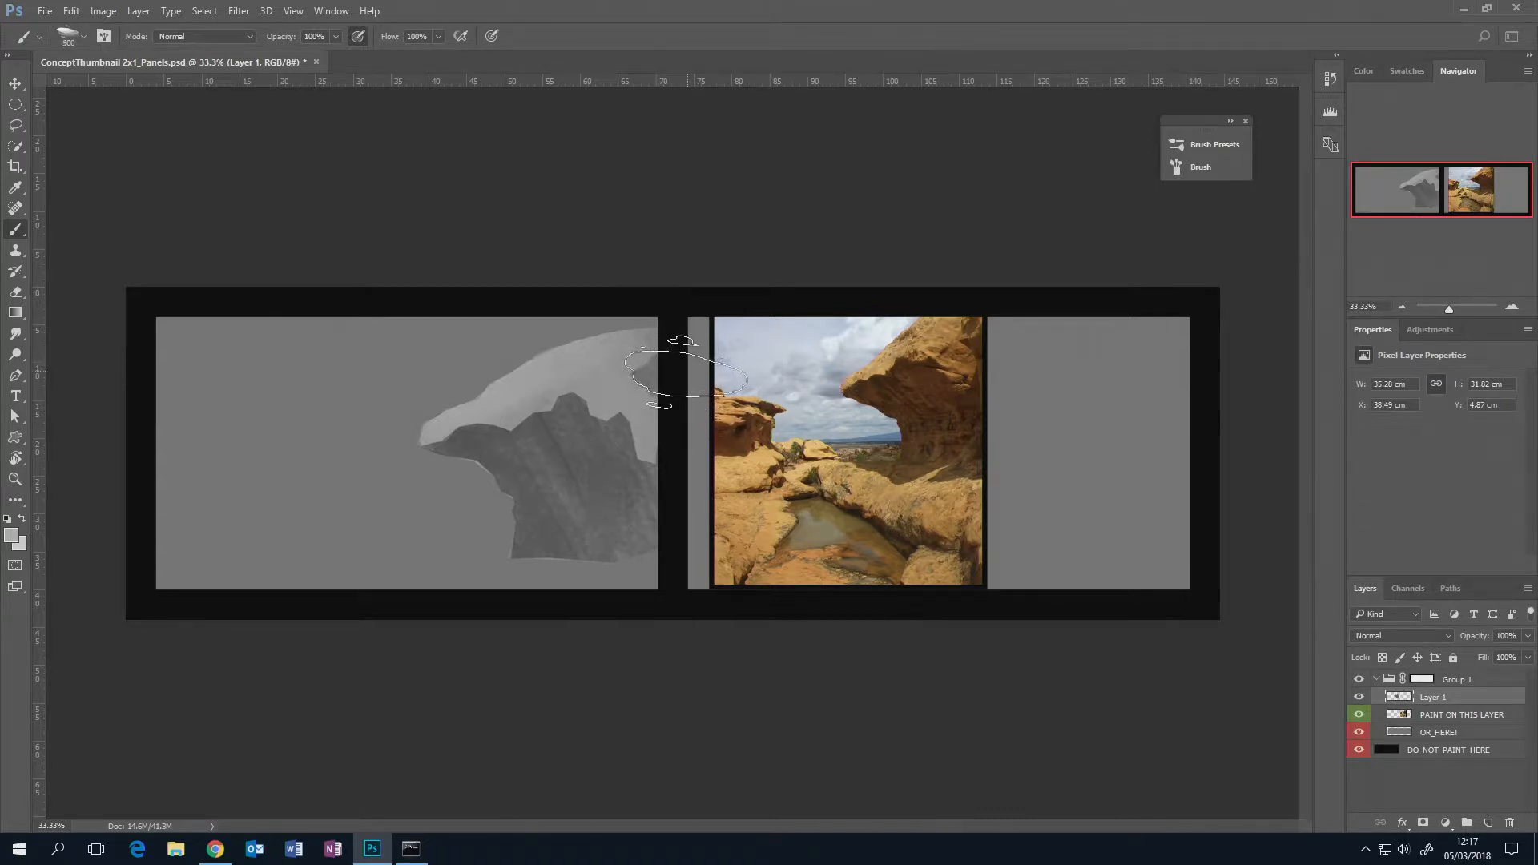
key(bracketright)
click(1364, 71)
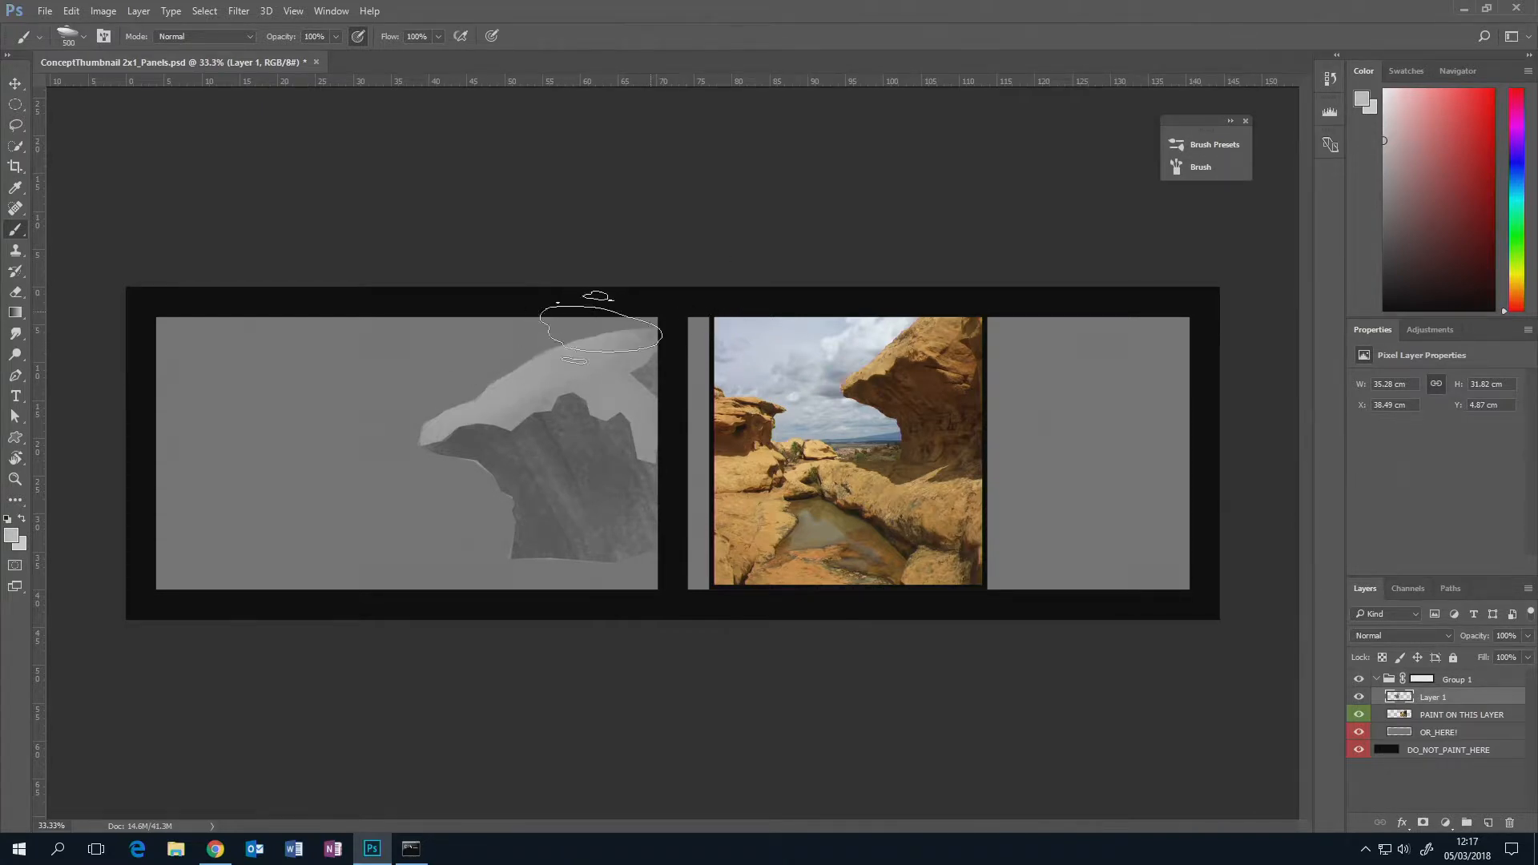
key(bracketleft)
key(bracketleft)
key(bracketleft)
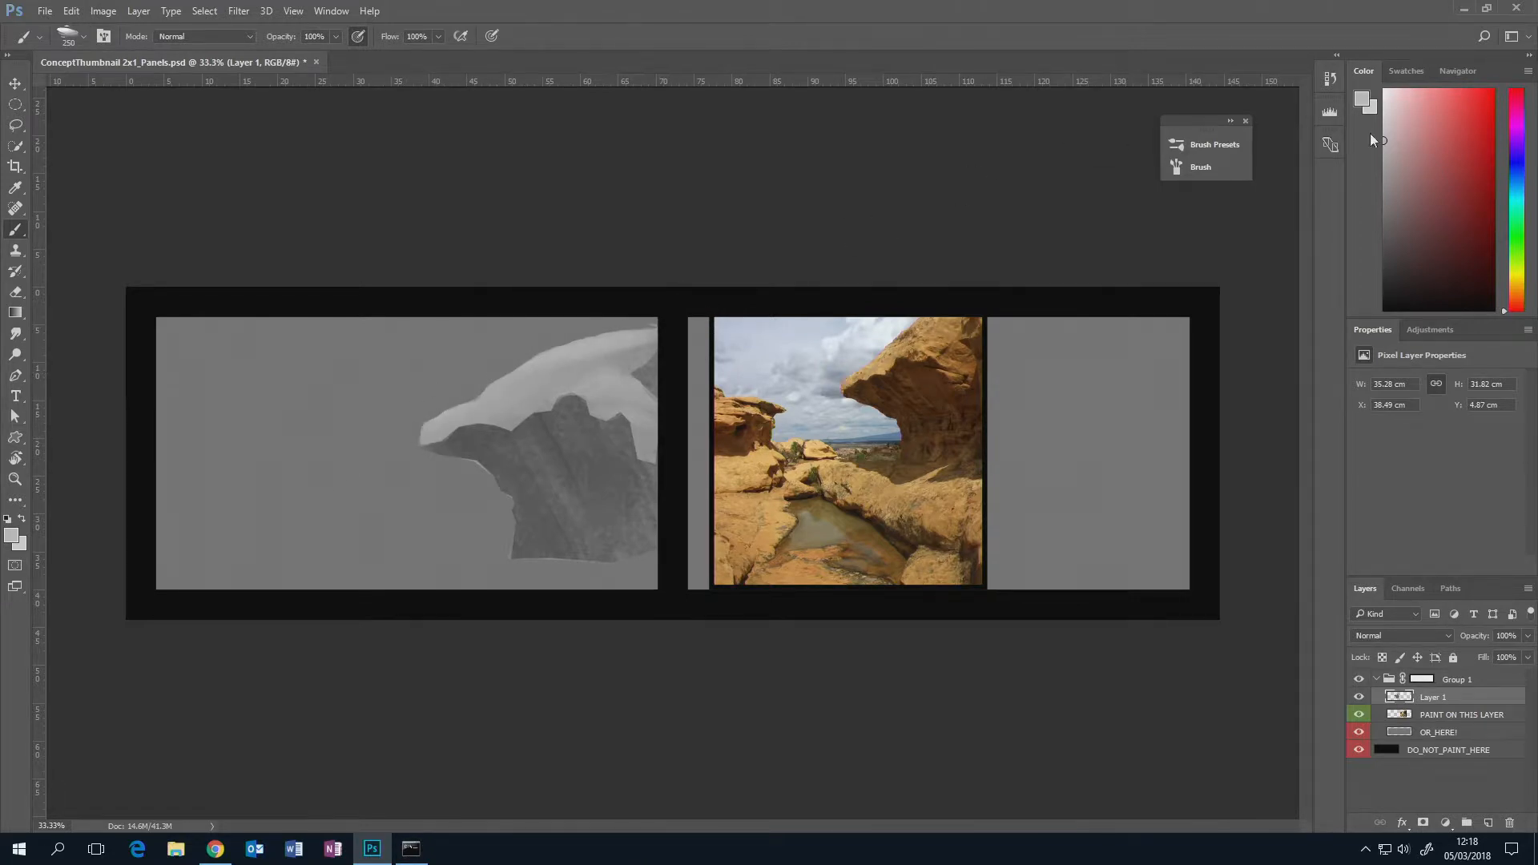
- Switch to the recently used 600 px textured brush and add lighter grey texture to the rock top
click(1210, 145)
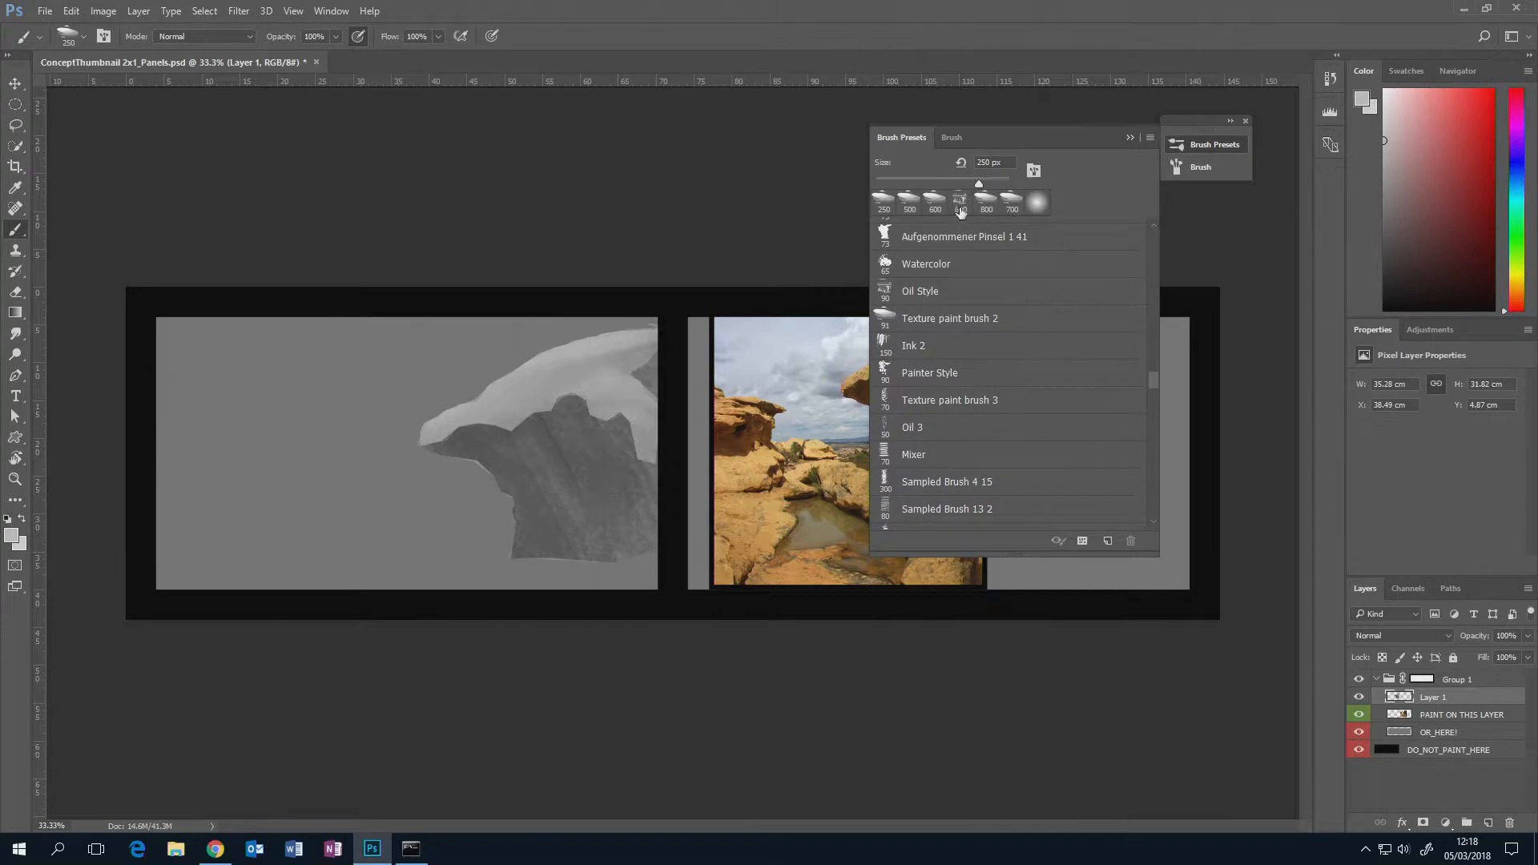
click(961, 202)
click(1130, 137)
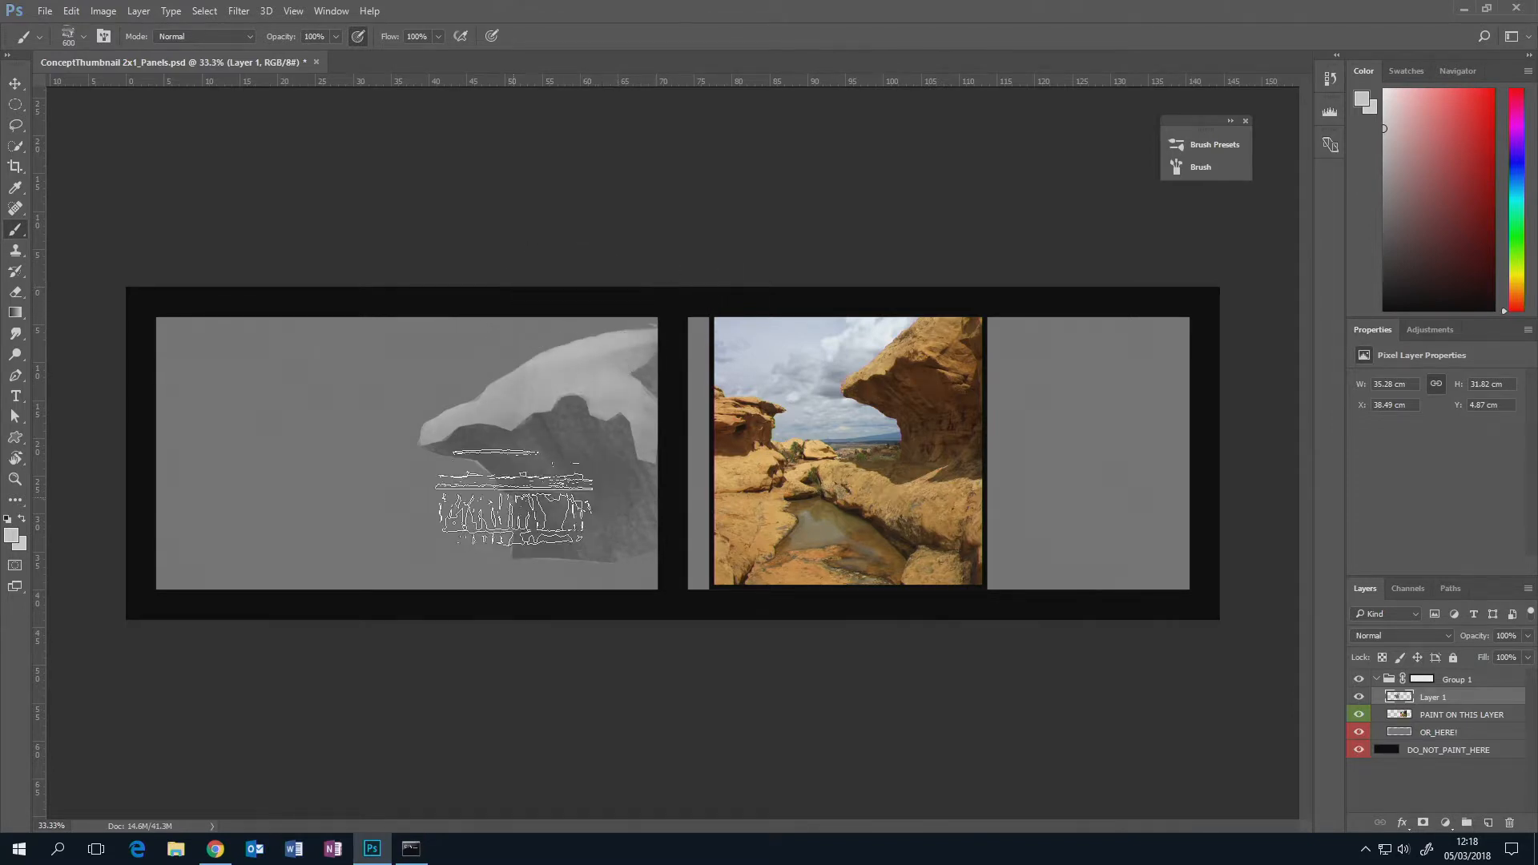
- Paint textured strokes over the rock top in two darker greys, undo the last stroke and clear the selection
click(1385, 185)
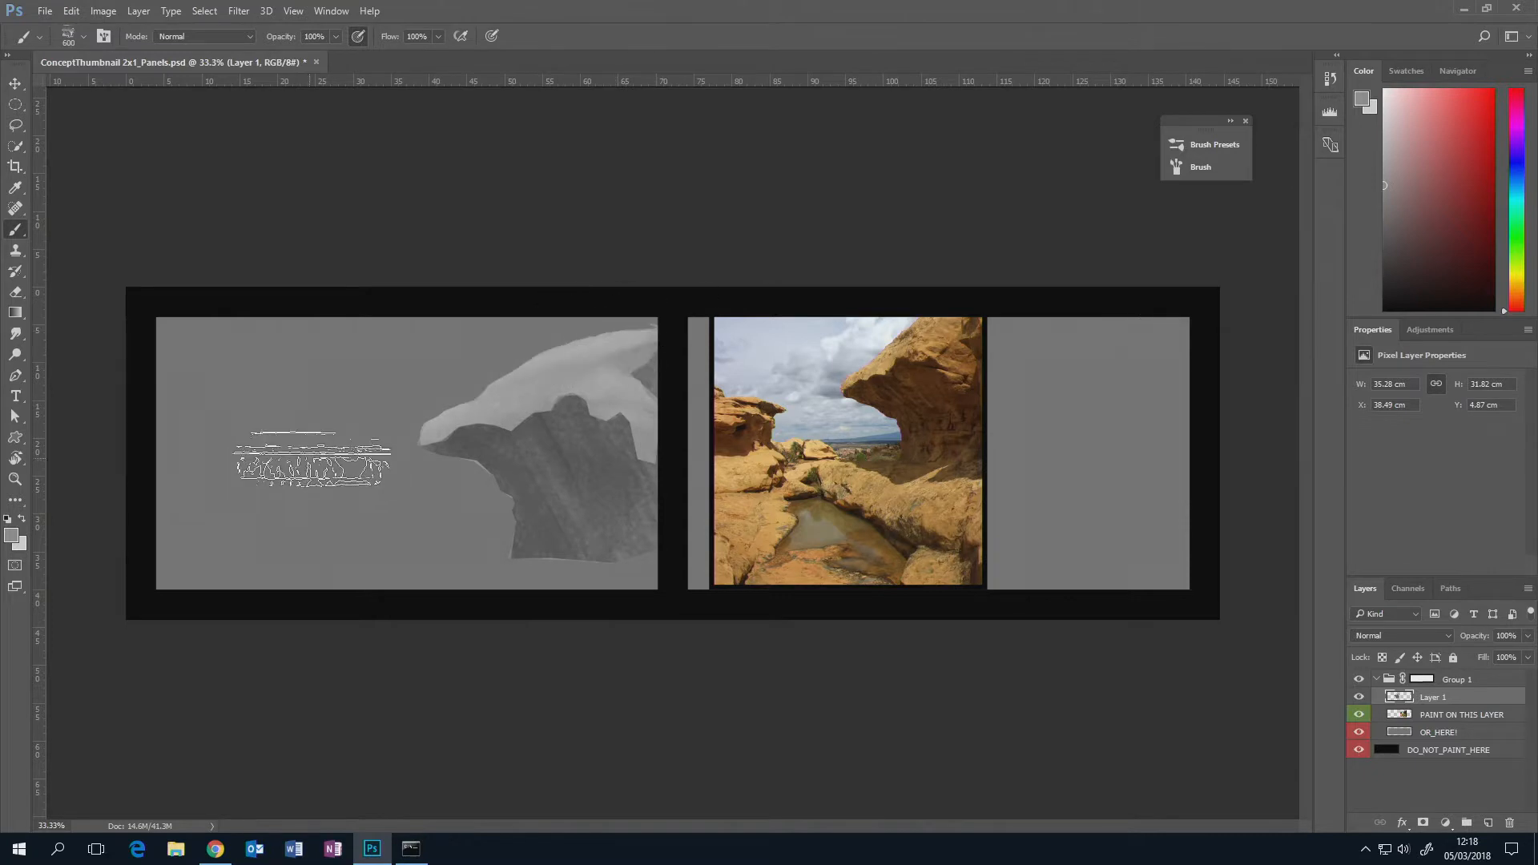
key(ctrl)
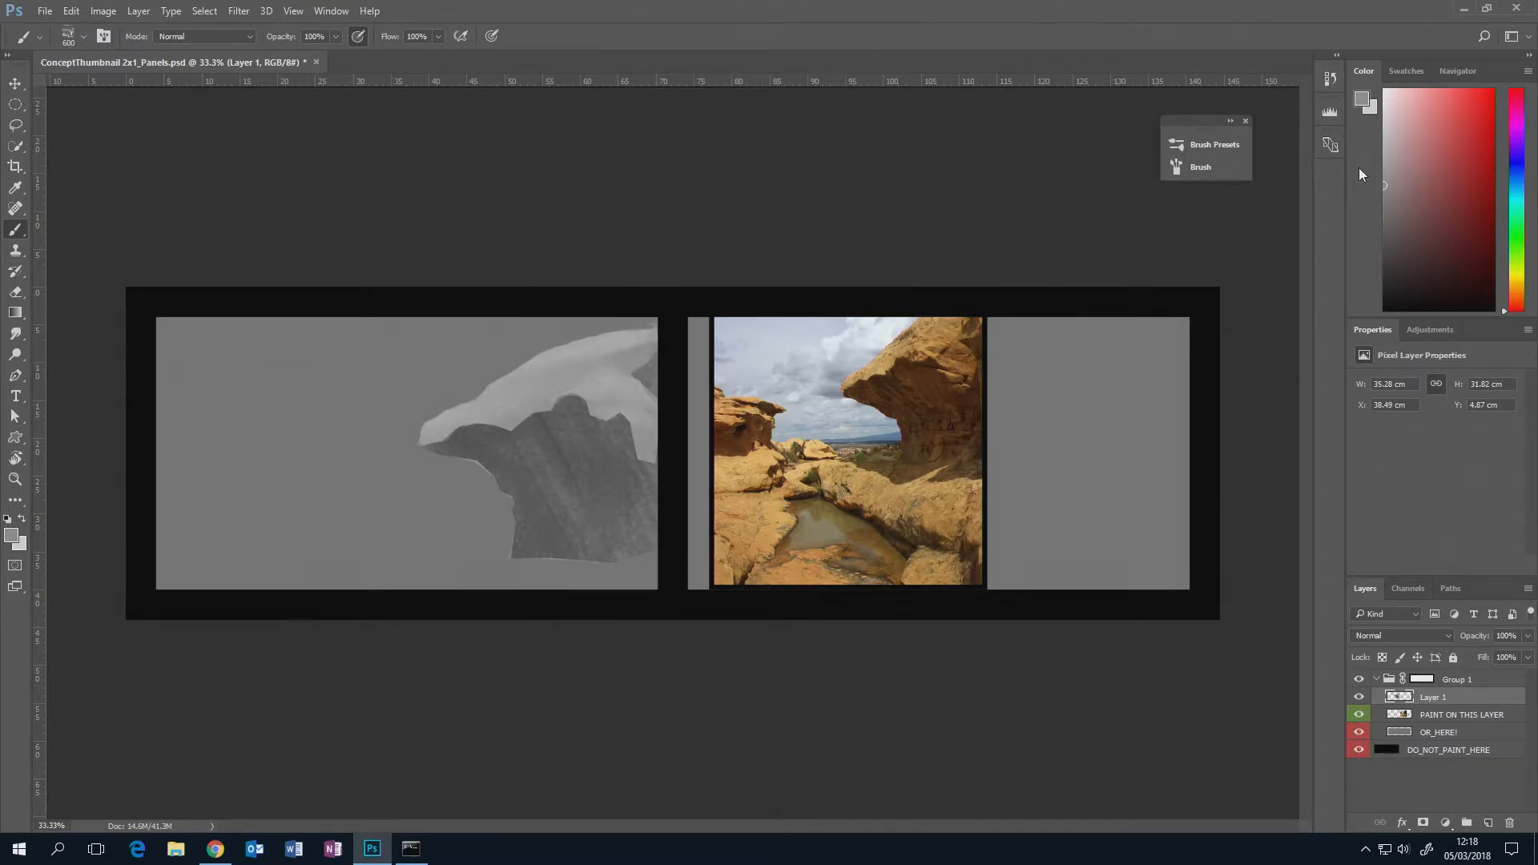
click(1392, 193)
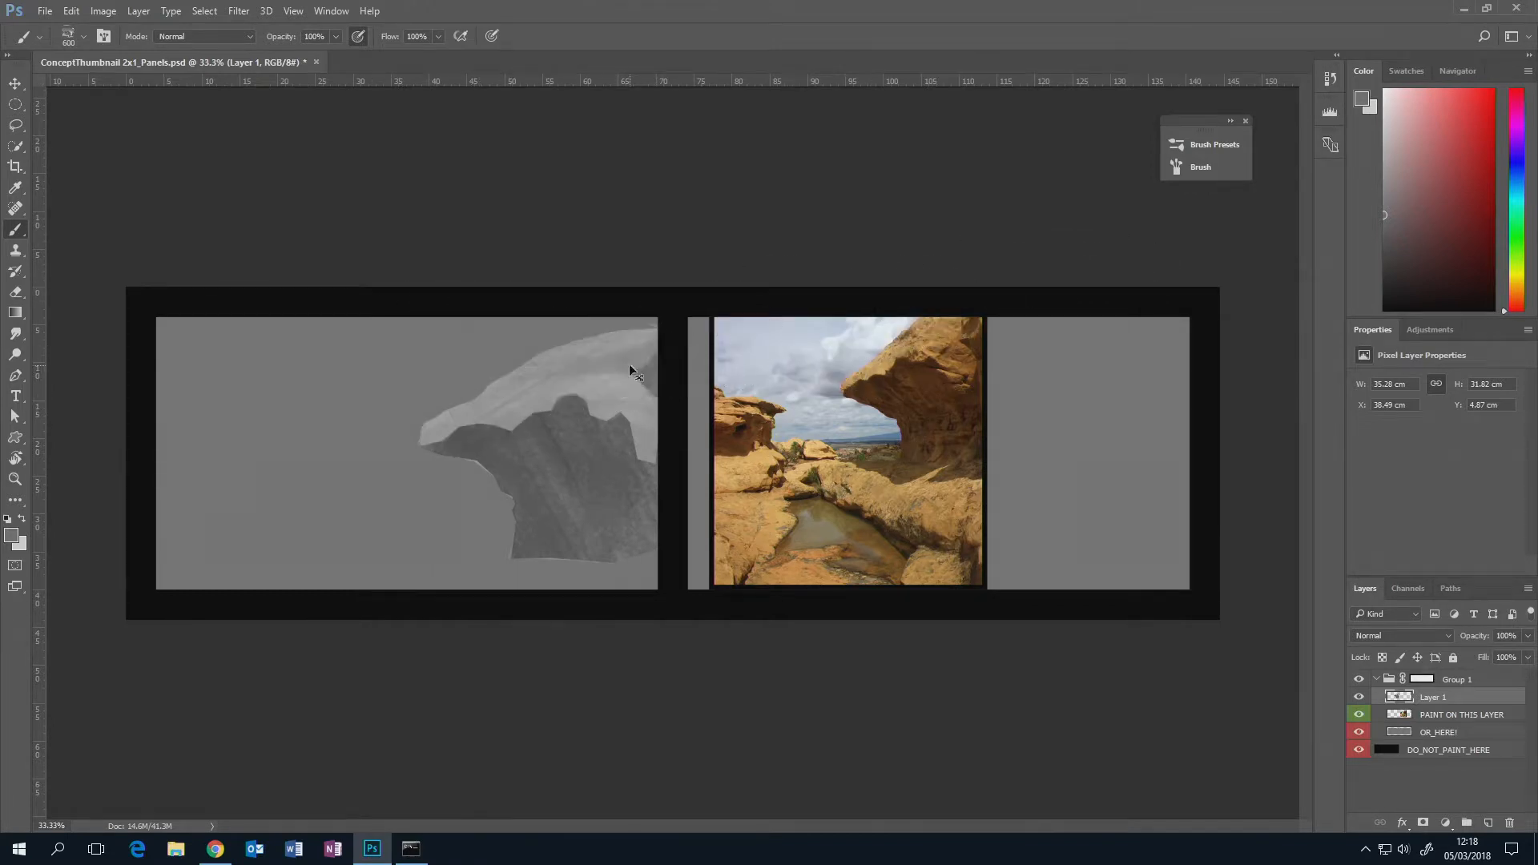
key(ctrl+z)
key(ctrl+d)
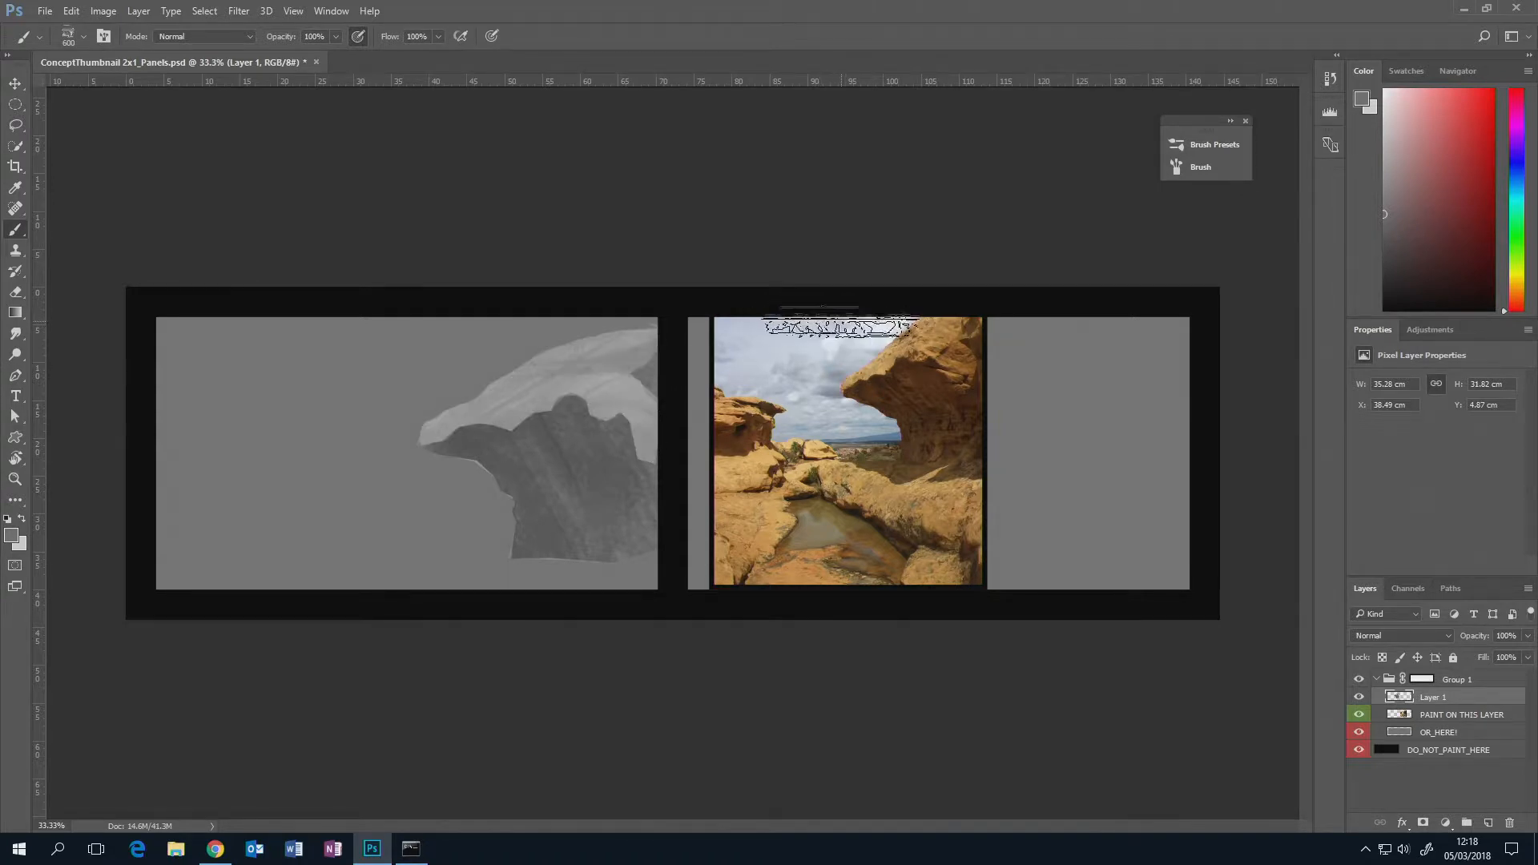
- Draw several thin crack-shaped Lasso selections across the rock's shadow area and along its upper edge
key(l)
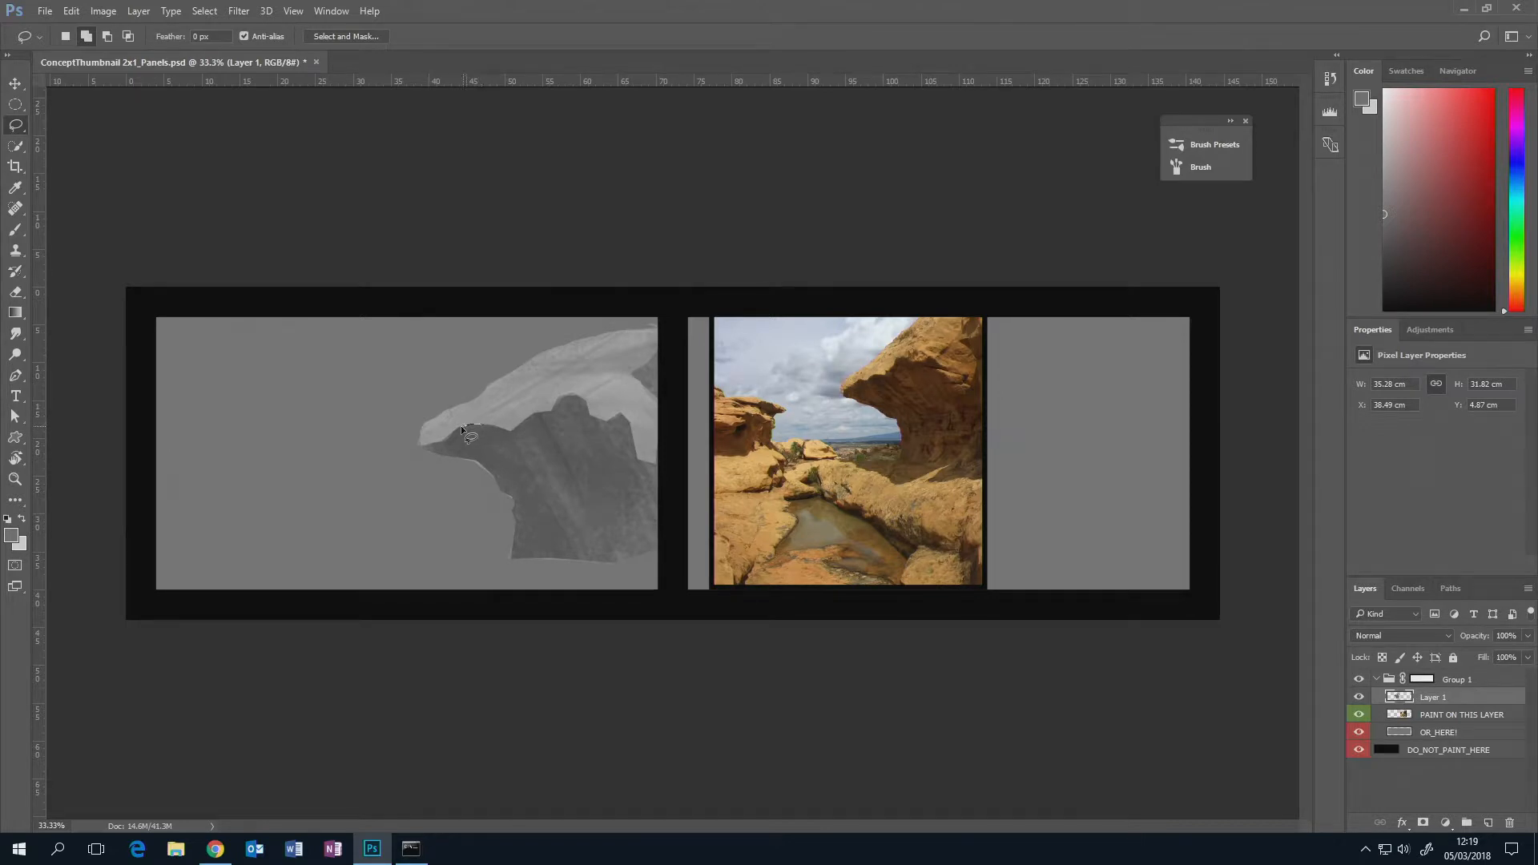
drag(459, 436, 491, 446)
drag(484, 428, 485, 428)
drag(513, 431, 532, 434)
drag(512, 425, 512, 431)
drag(585, 416, 571, 412)
drag(611, 423, 624, 451)
drag(601, 446, 640, 446)
drag(500, 478, 519, 494)
mouse_move(499, 430)
mouse_down()
mouse_move(532, 458)
mouse_move(523, 442)
mouse_move(609, 445)
mouse_up()
- Paint the selected cracks in a dark grey sampled from the shadow, using the recently used 250 px textured brush at up to 500 px
key(b)
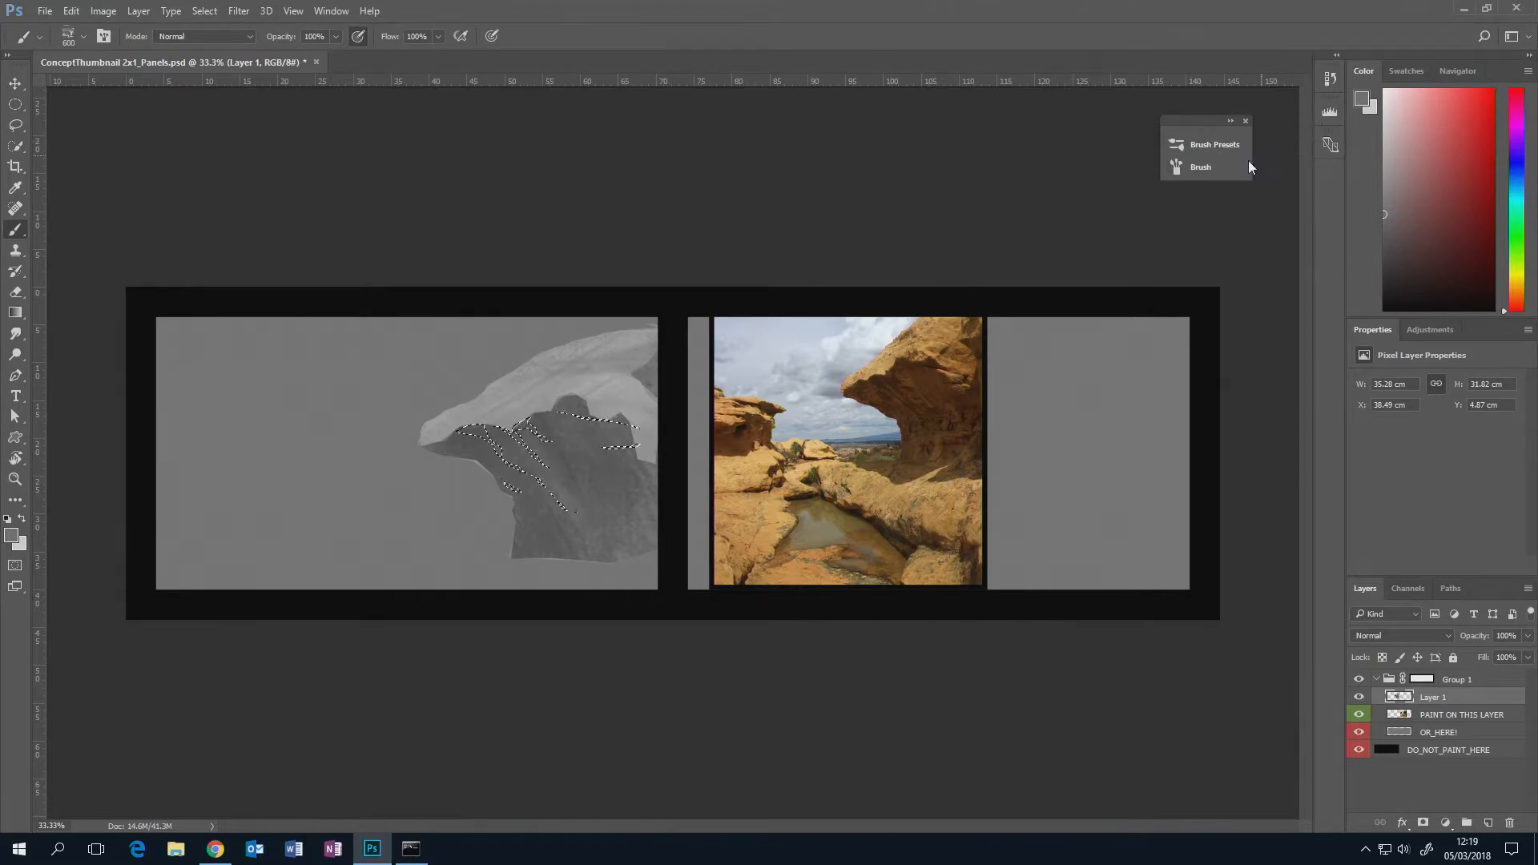
click(1205, 144)
click(909, 202)
click(1130, 137)
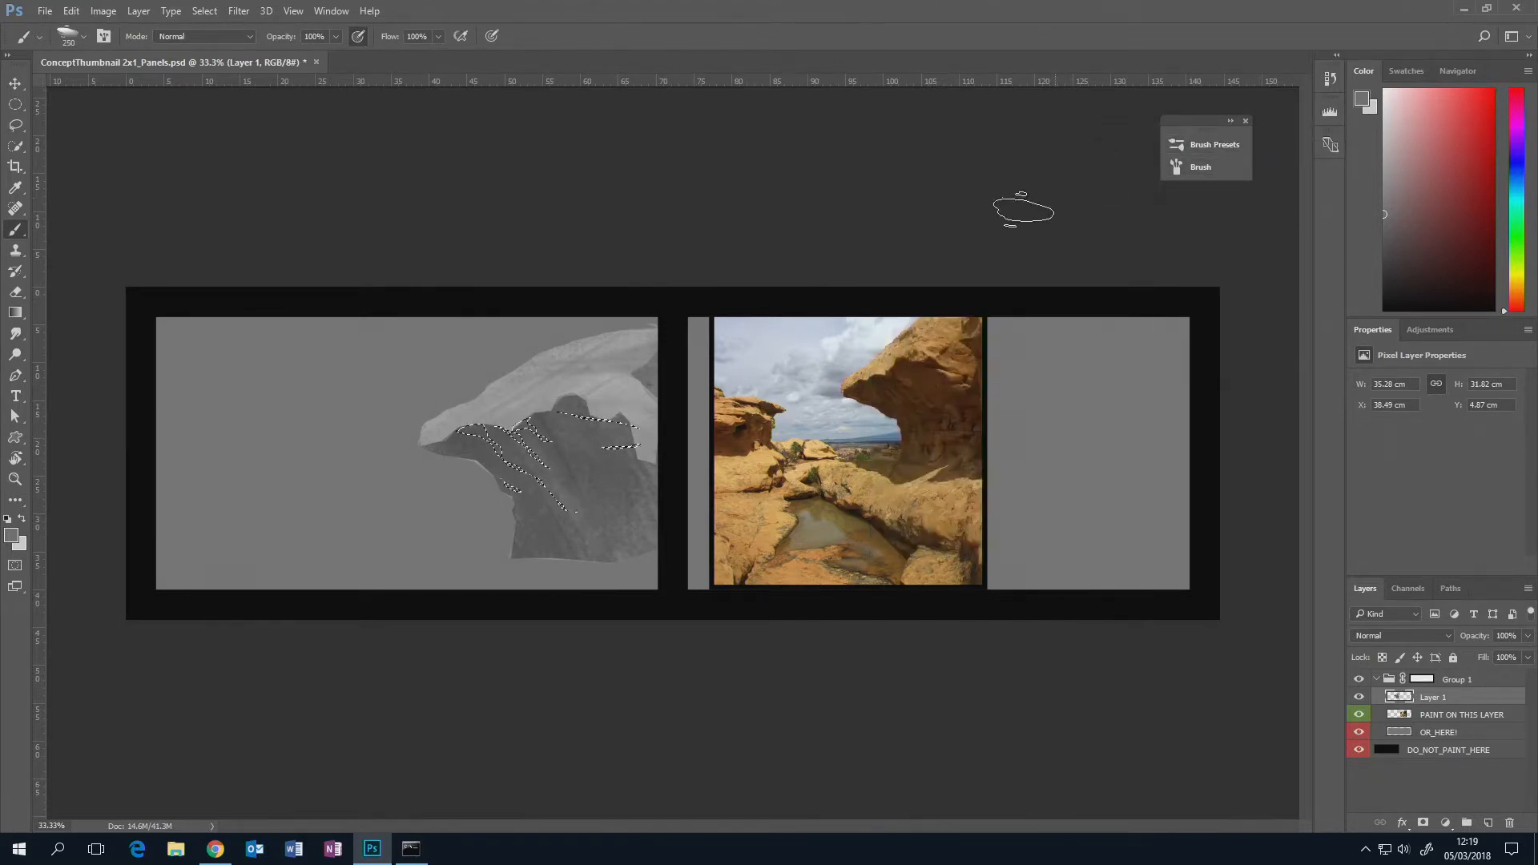
alt+click(569, 444)
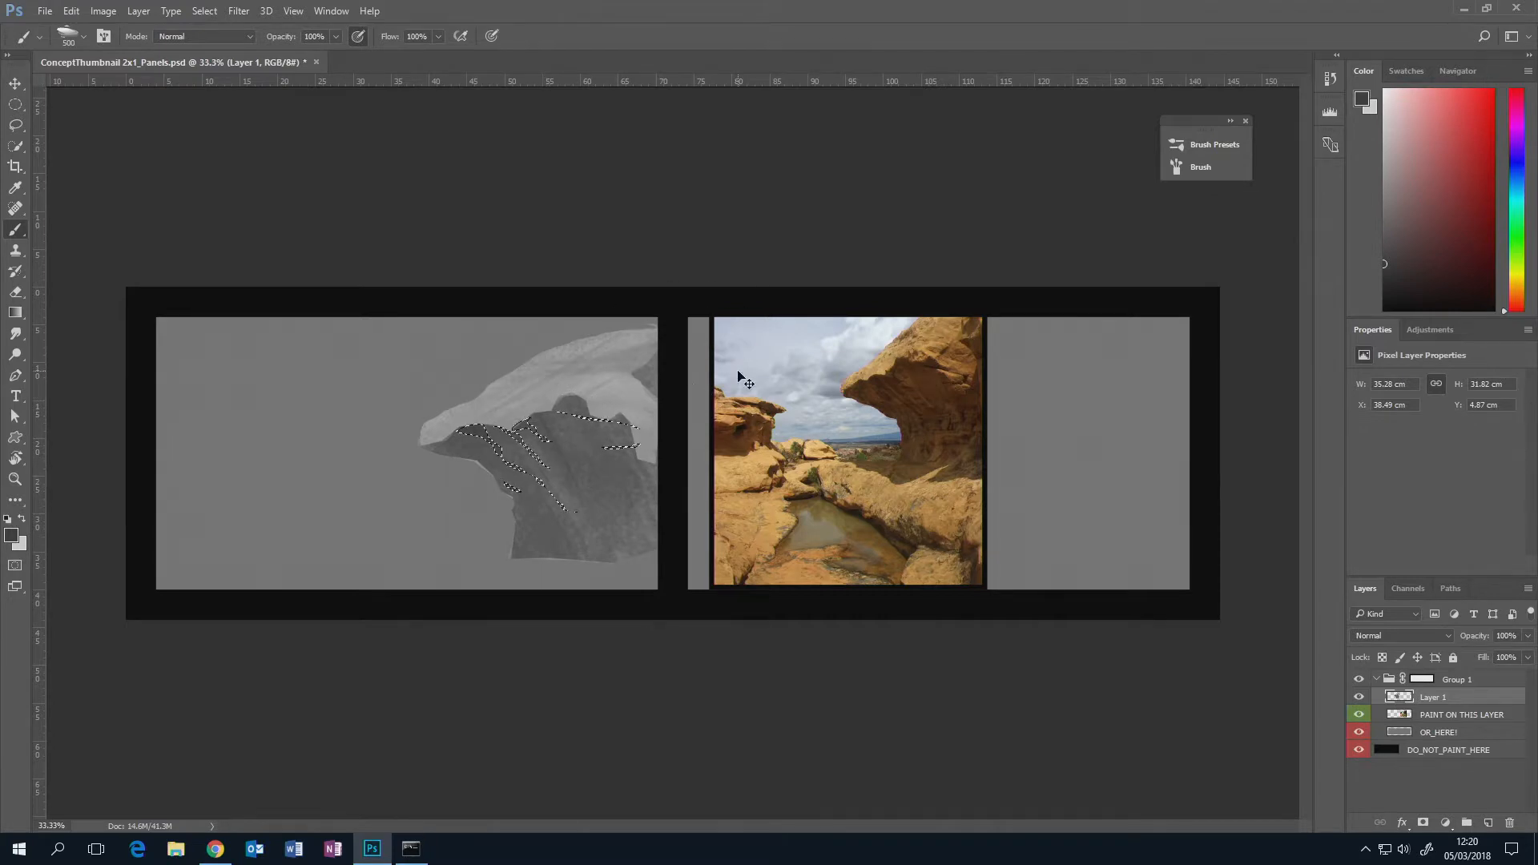
key(bracketleft)
key(bracketleft)
- Switch back to the recently used 600 px textured brush and outline the rock's whole shadow area with the Lasso
click(1206, 146)
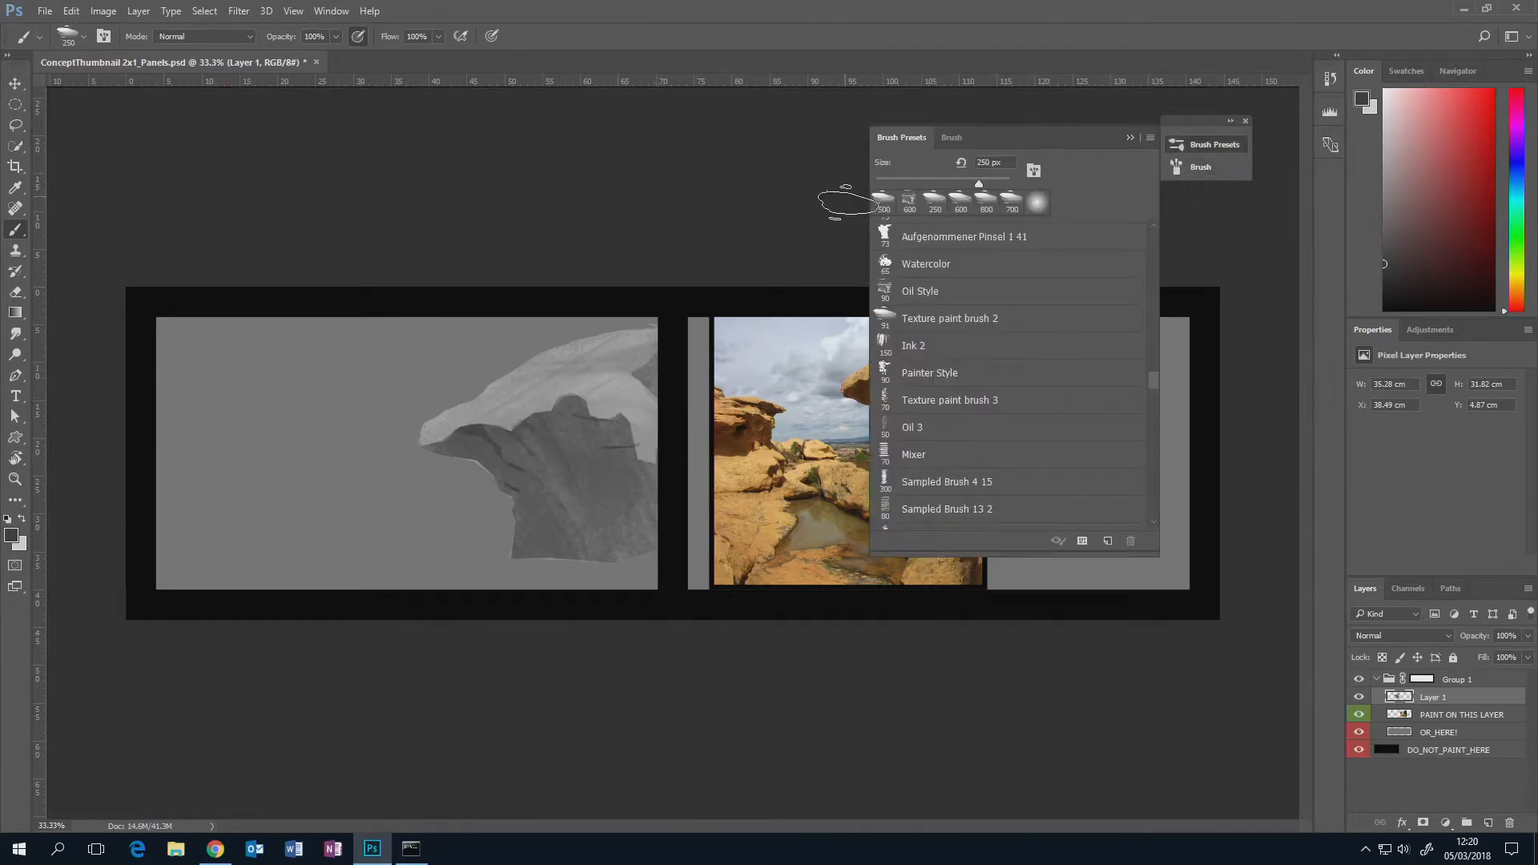
click(1130, 137)
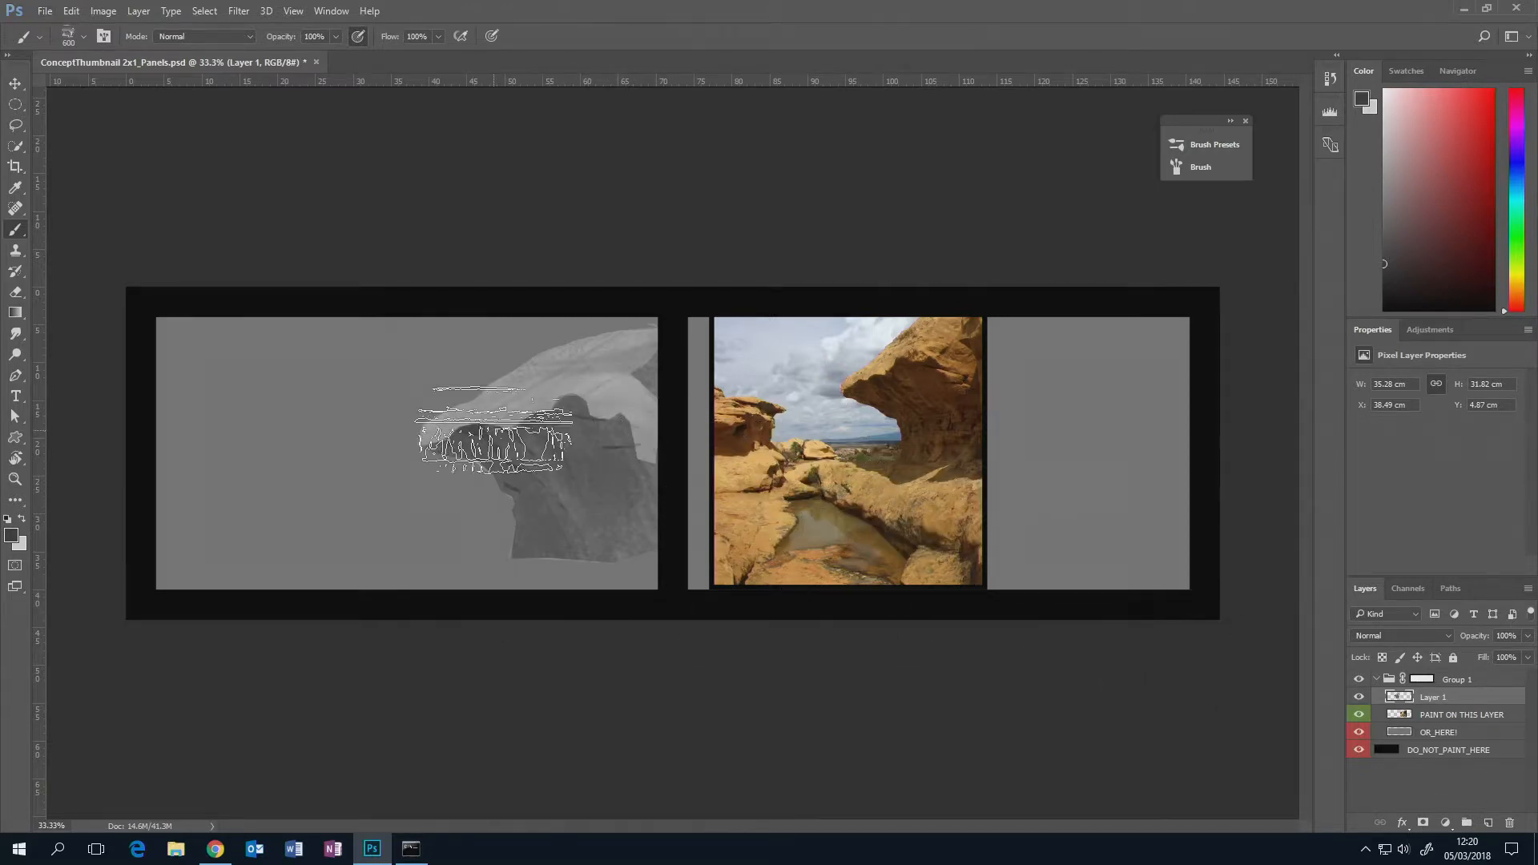
key(l)
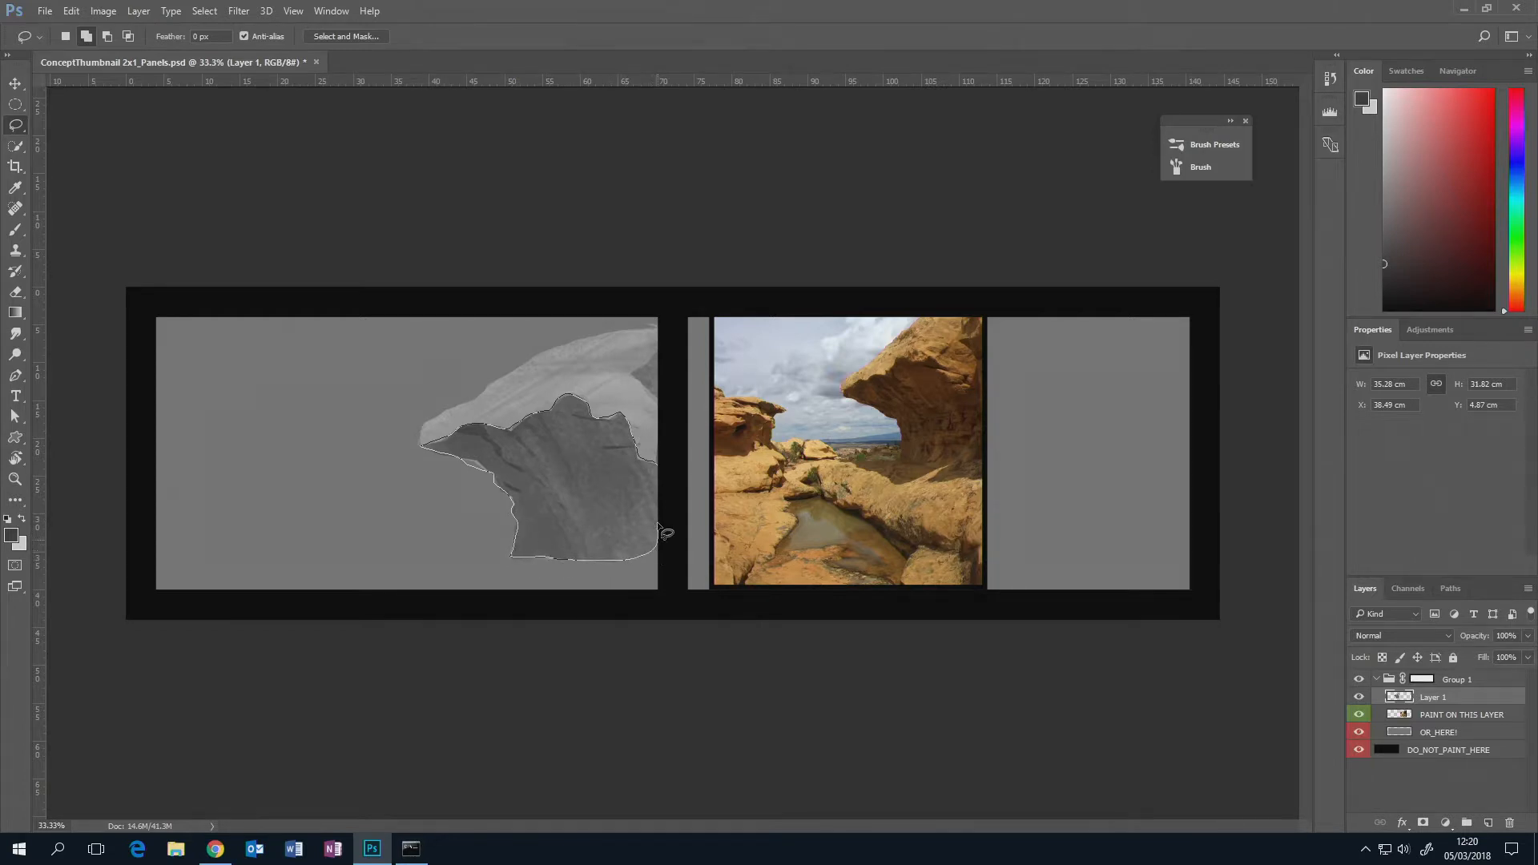
drag(667, 475, 662, 519)
- Paint dark textured strokes inside the selected shadow area with its edges hidden, reducing the brush from 500 to 250 px
key(b)
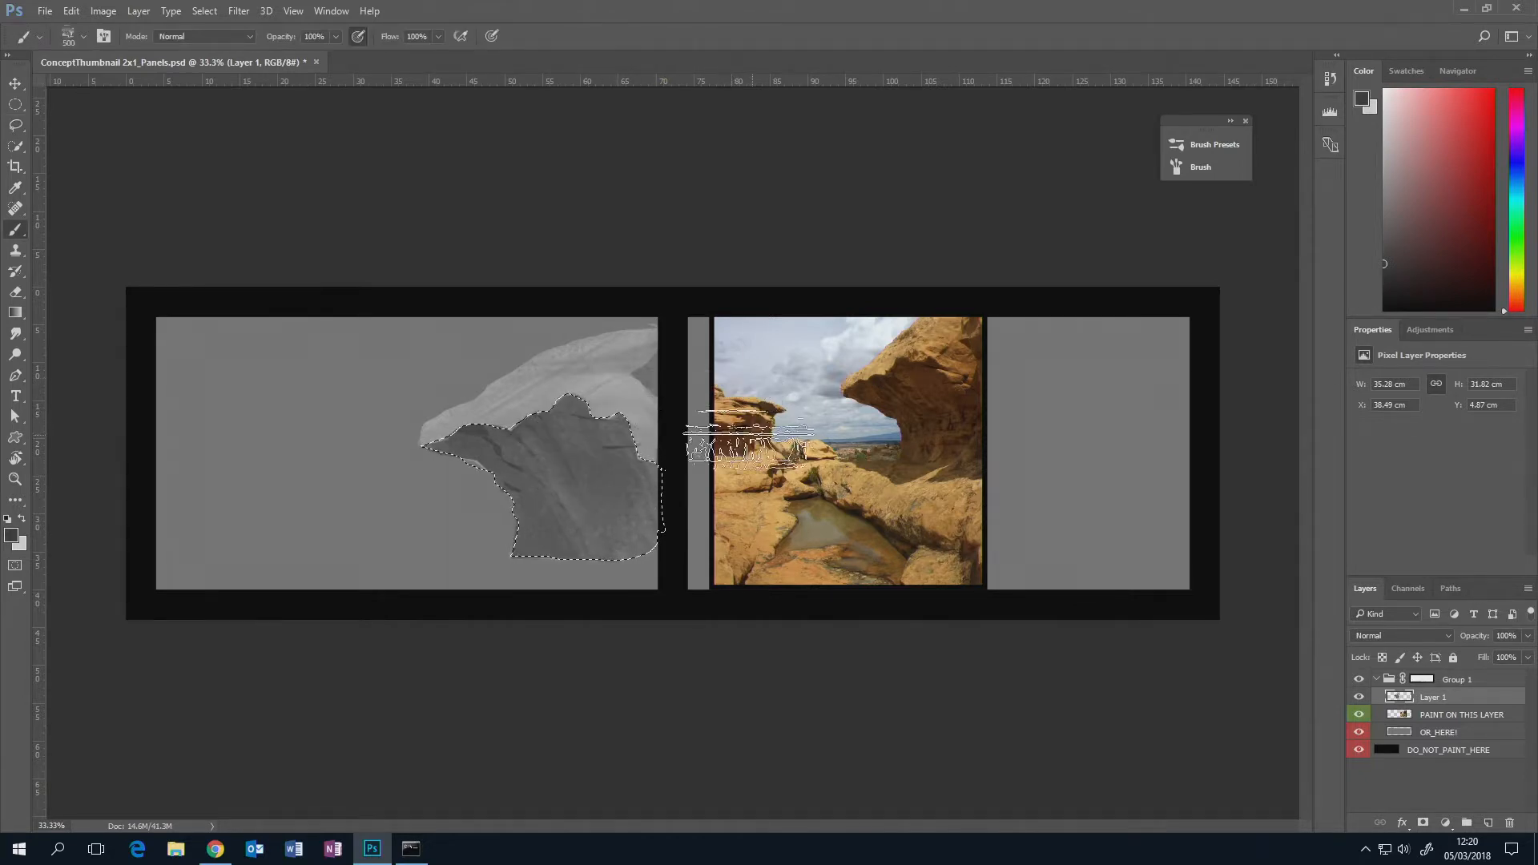
key(ctrl+d)
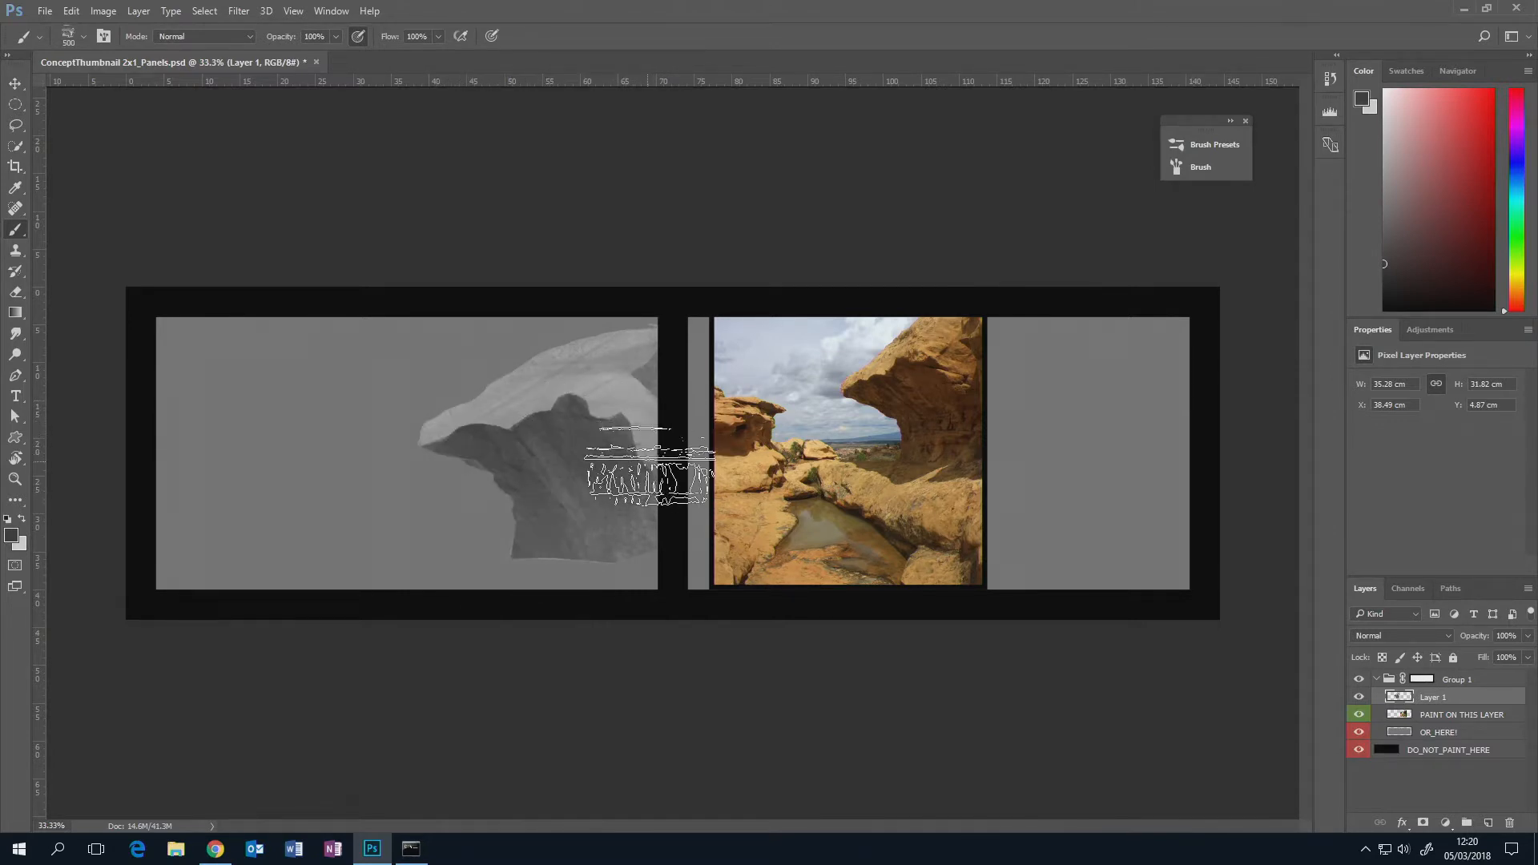
key(bracketleft)
key(bracketleft)
key(bracketleft)
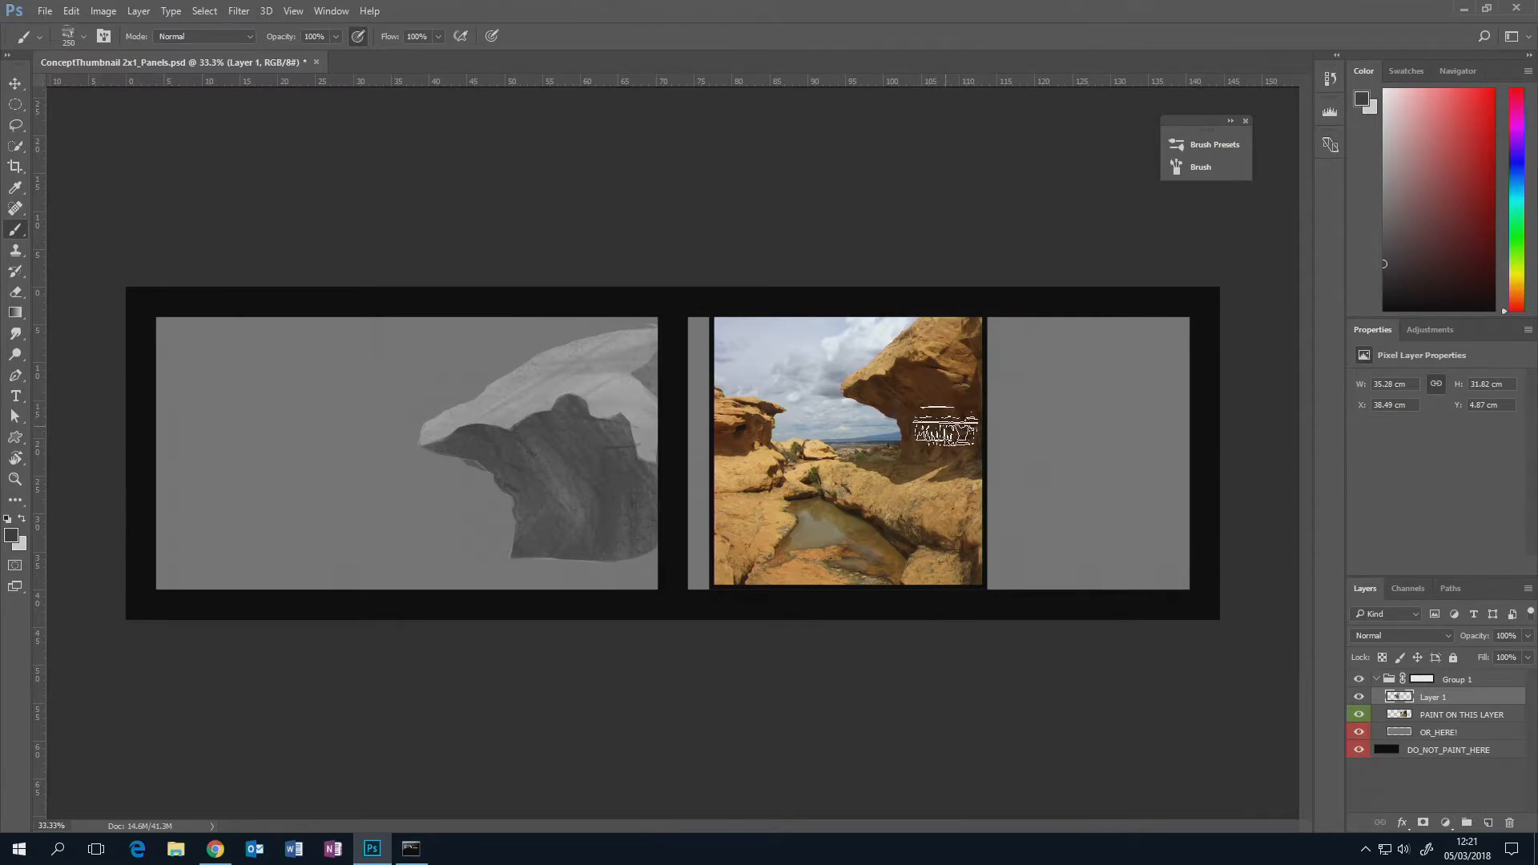
- Paint lighter grey vertical streaks in the lower part of the selected shadow, lightening a sampled grey and reducing the brush to 200 px, and deselect
key(bracketleft)
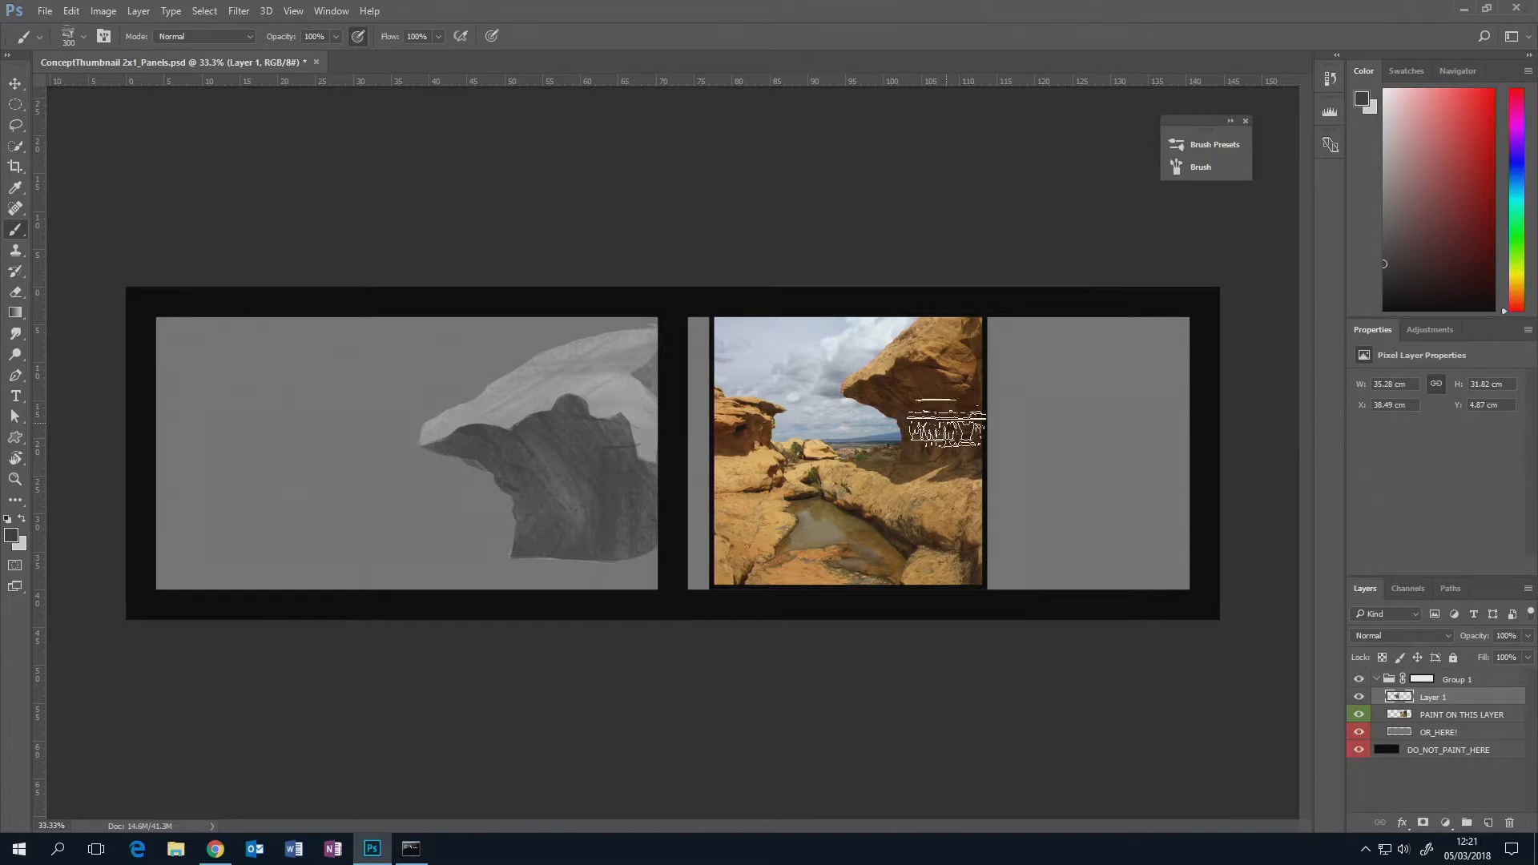
key(bracketright)
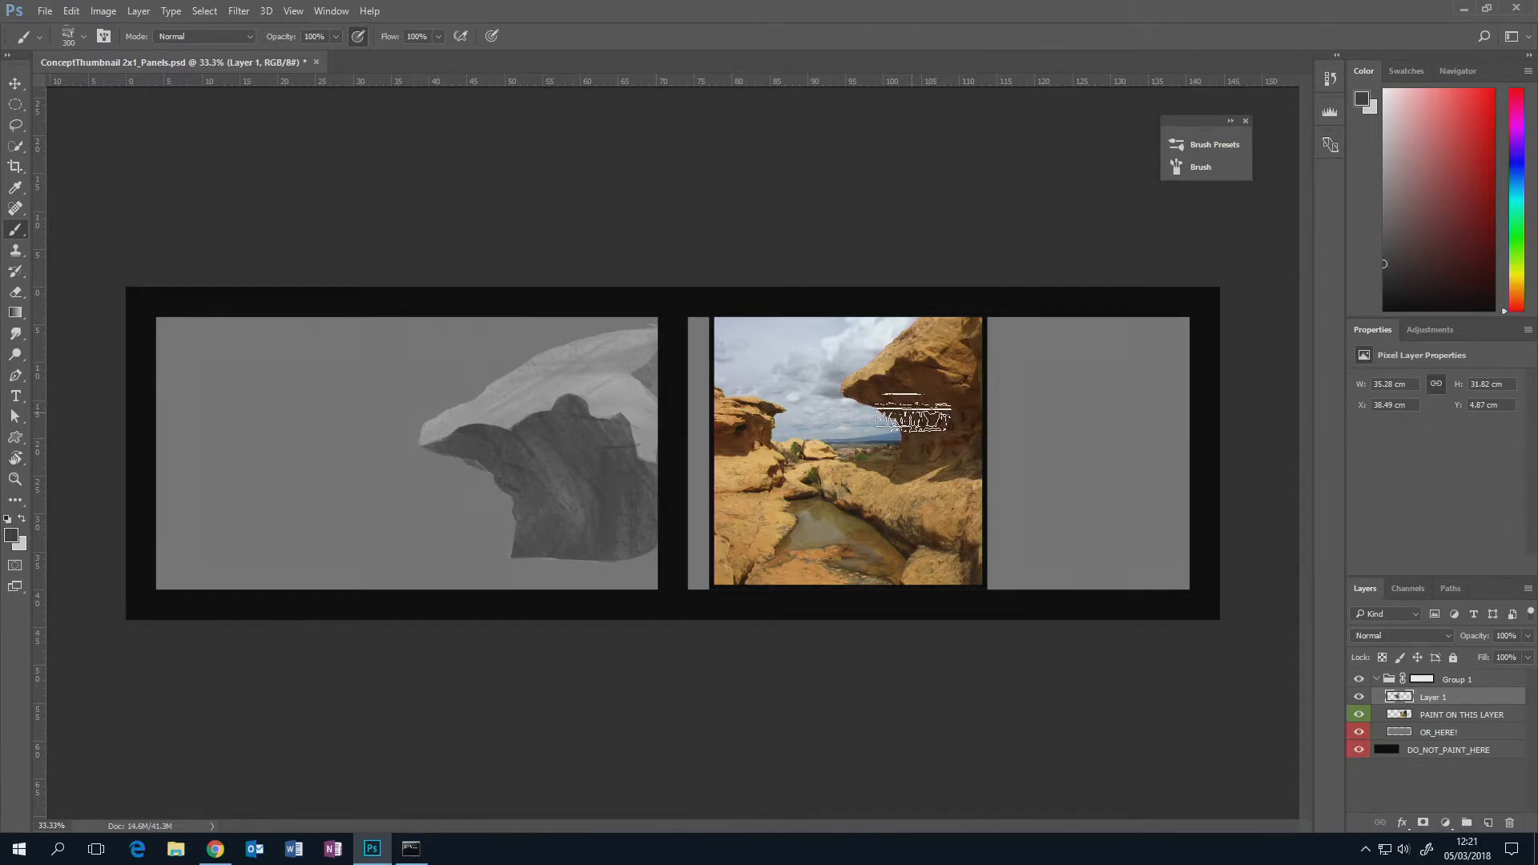
key(alt)
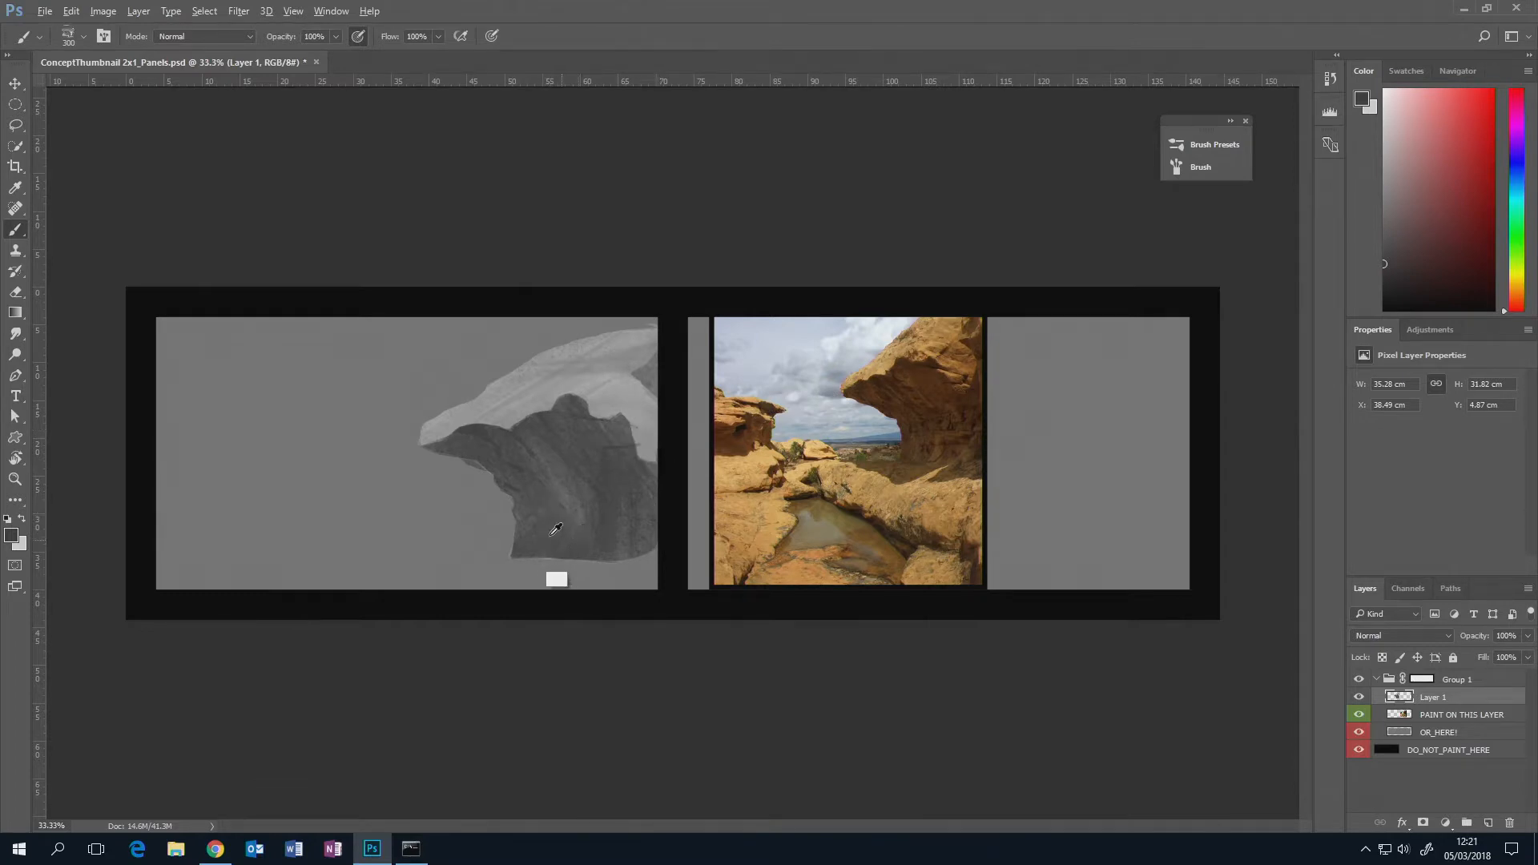
alt+click(558, 522)
alt+click(563, 523)
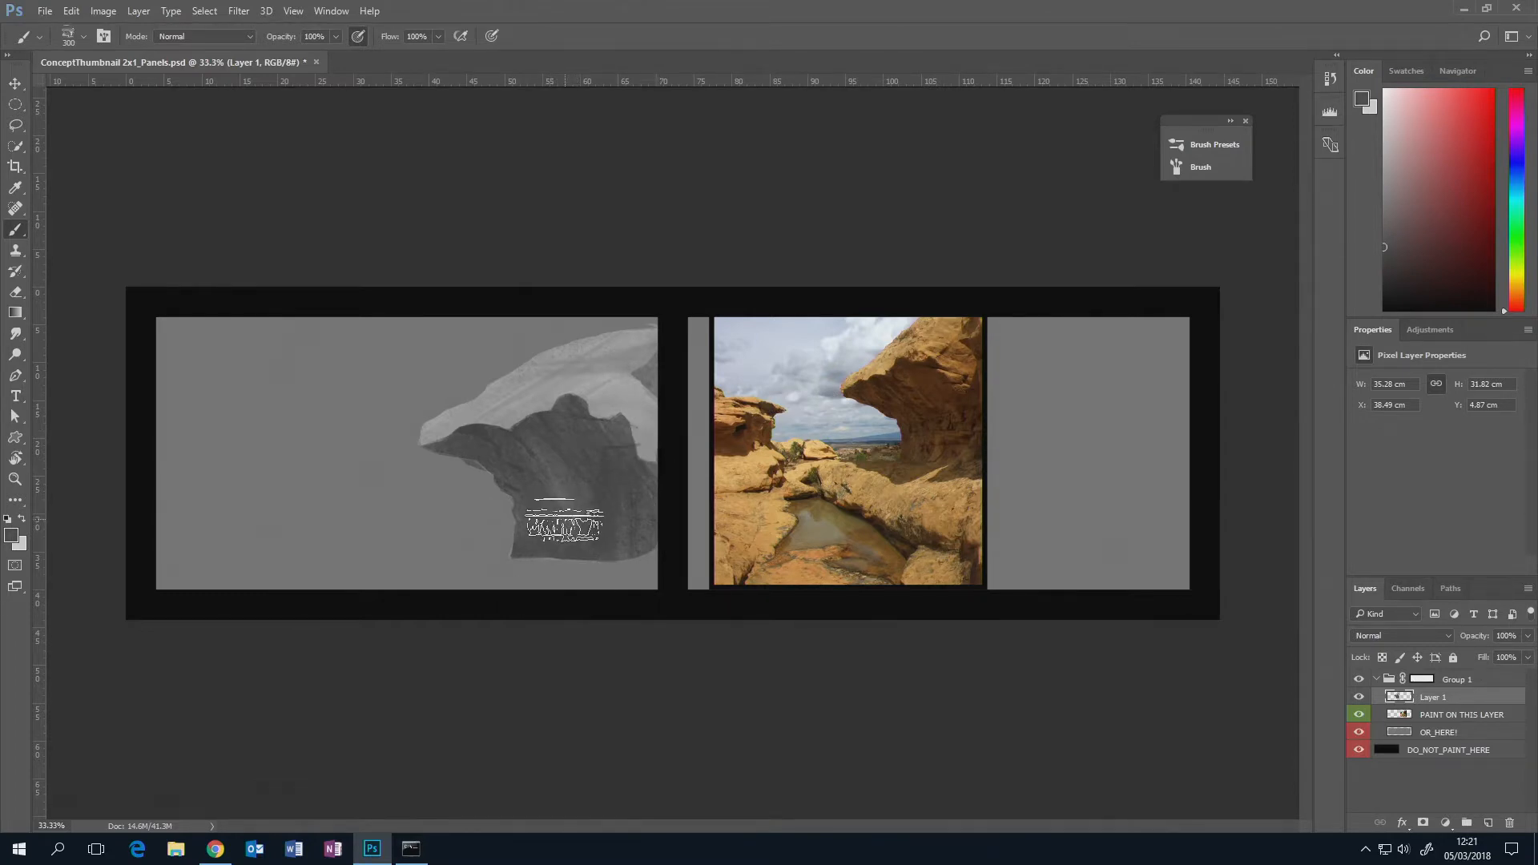
alt+click(570, 527)
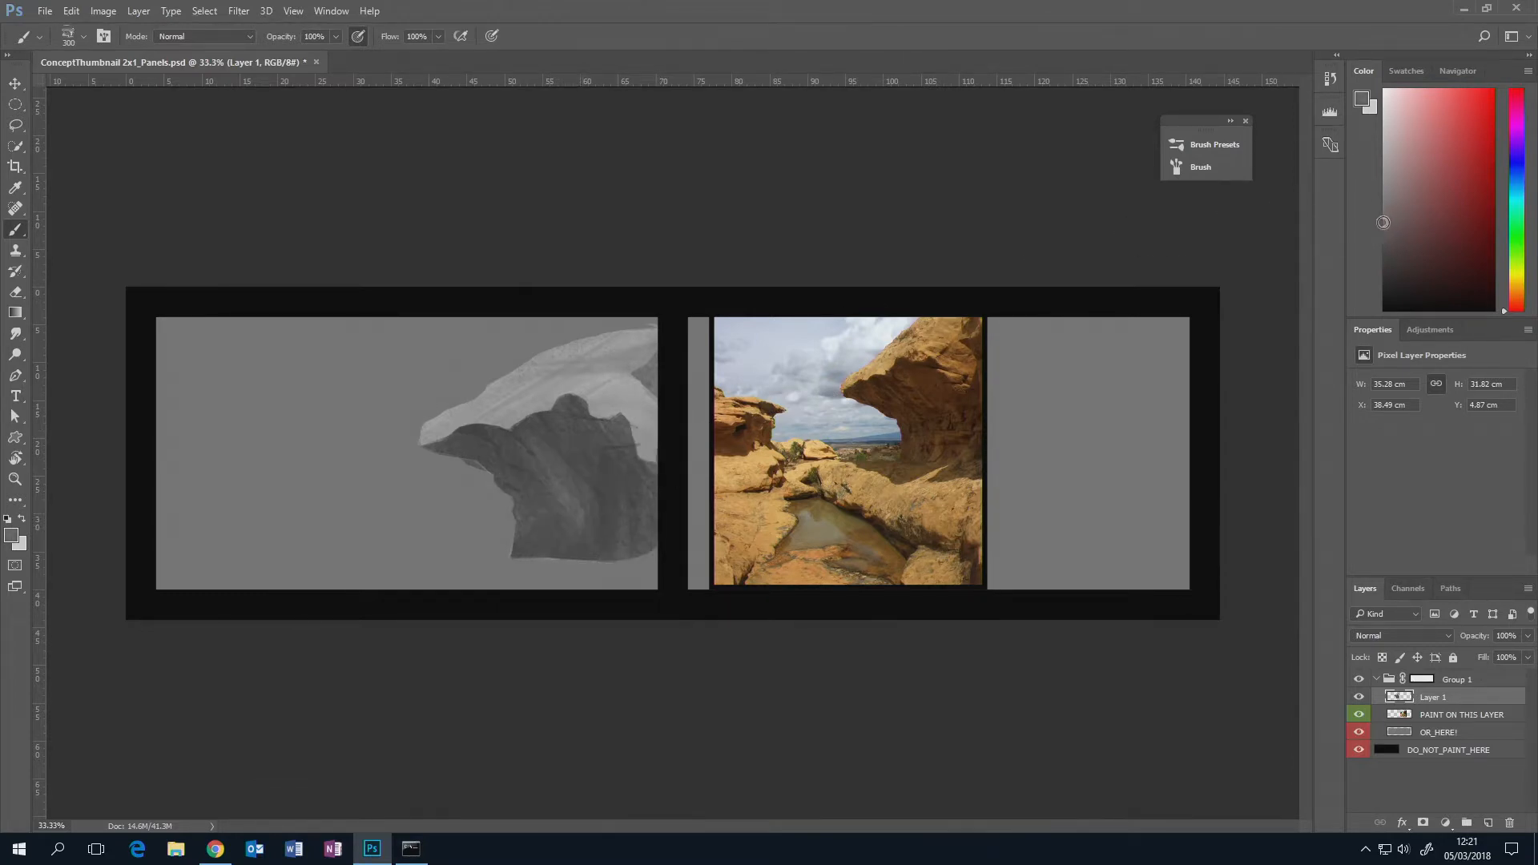
drag(1384, 222, 1383, 191)
key(bracketleft)
key(bracketleft)
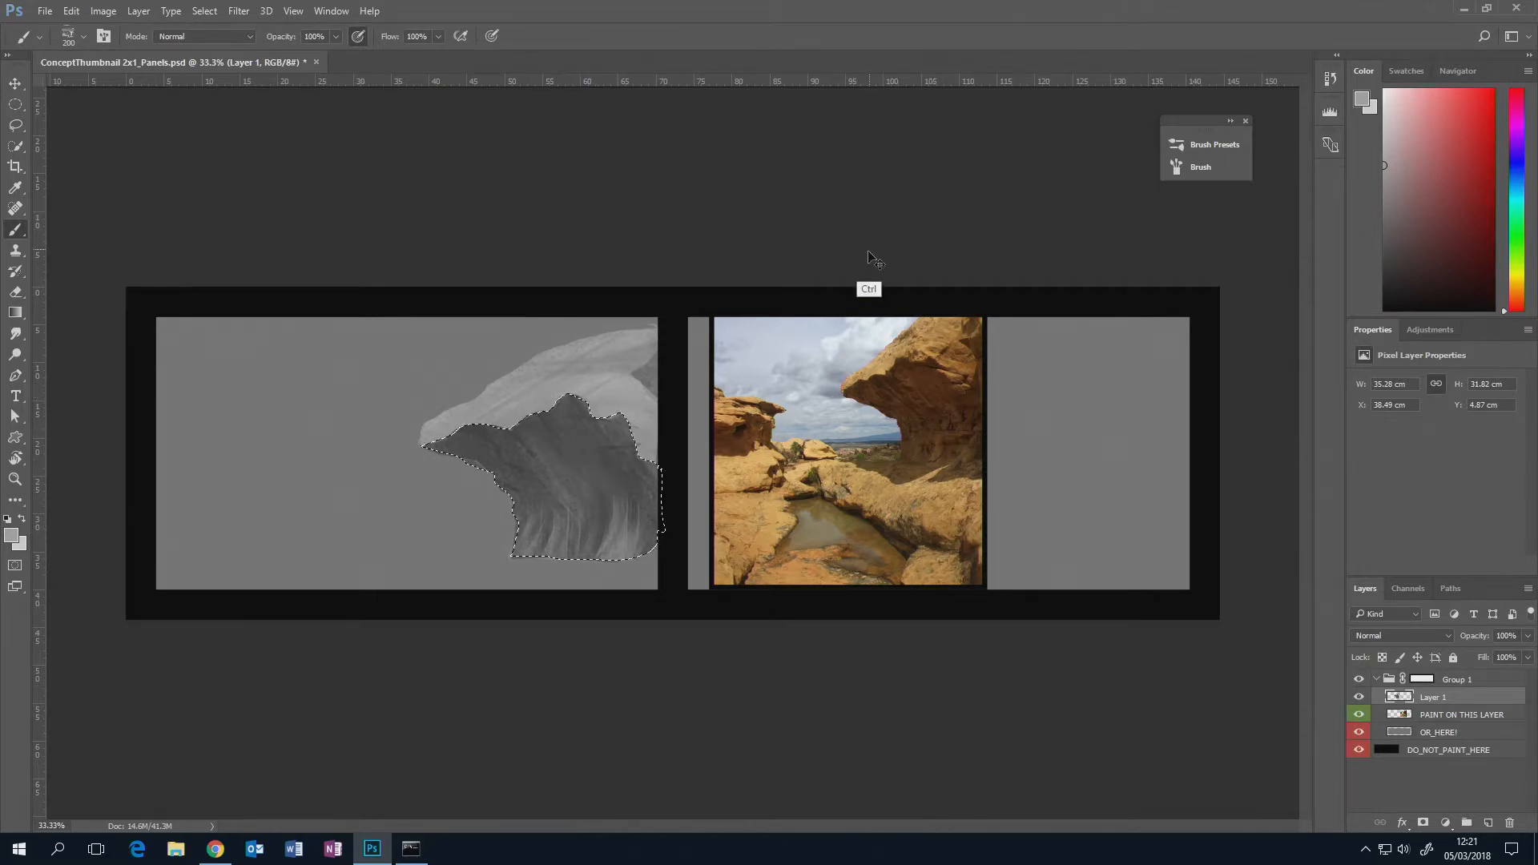
key(ctrl+d)
- Outline the rock's lit upper surface with the Lasso, hide the selection edges, and paint soft light grey texture over it with the brush up to 400 px
key(l)
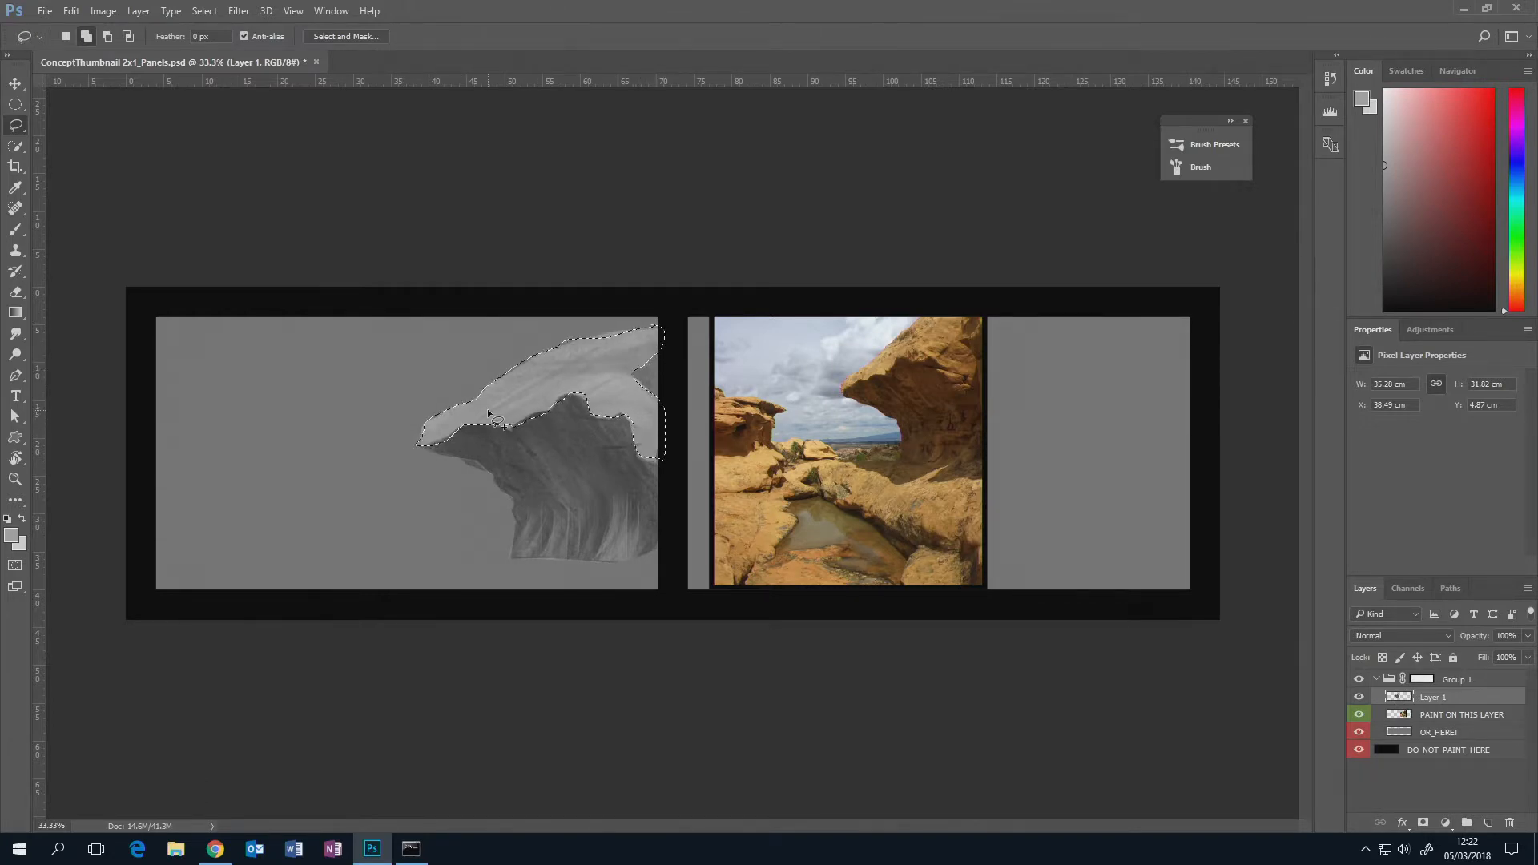
key(ctrl+d)
key(b)
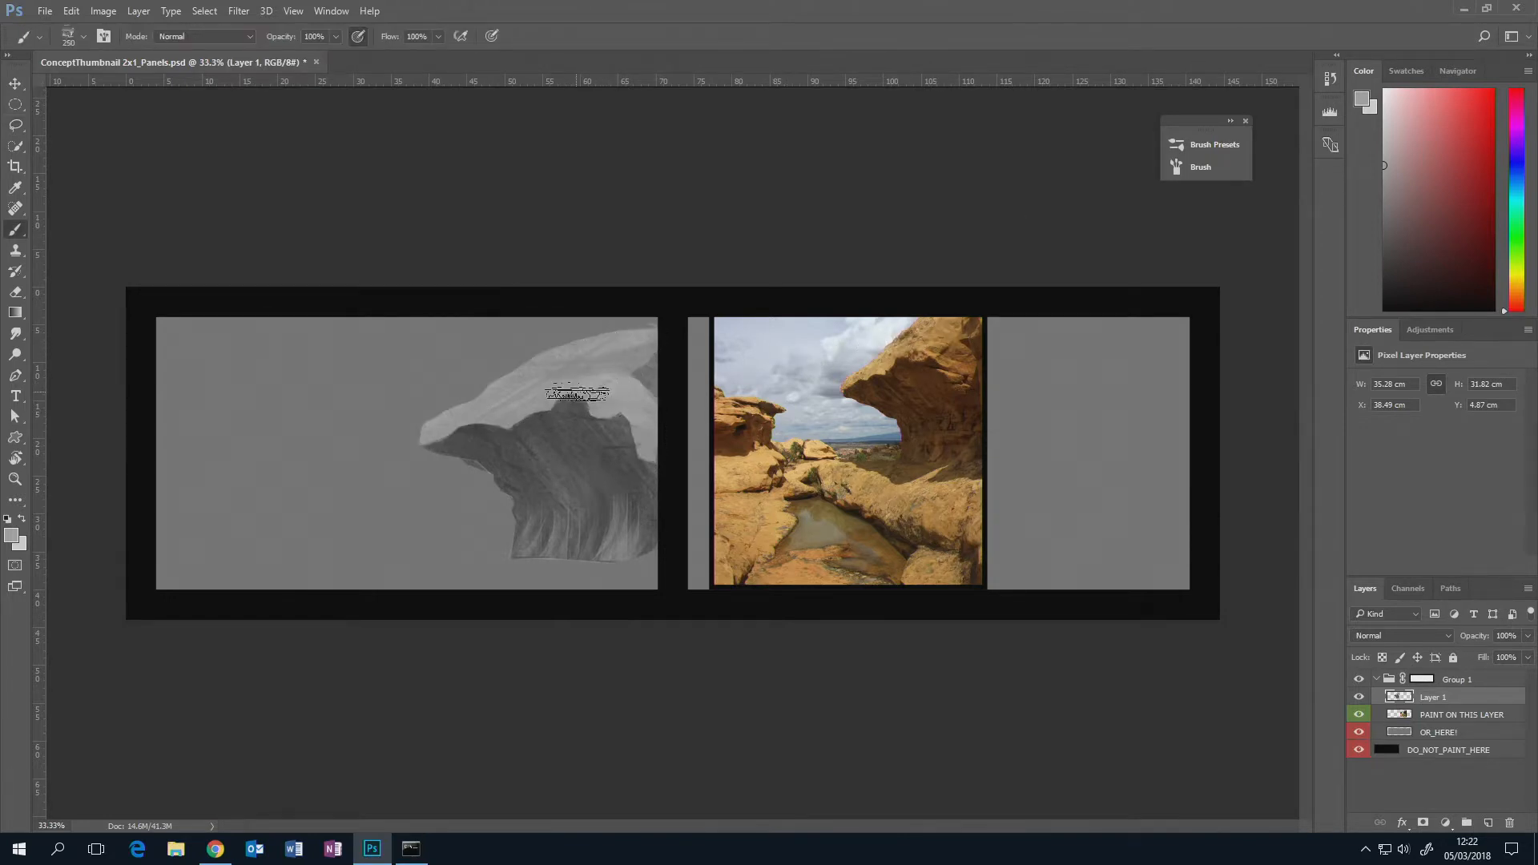
key(bracketright)
key(bracketright)
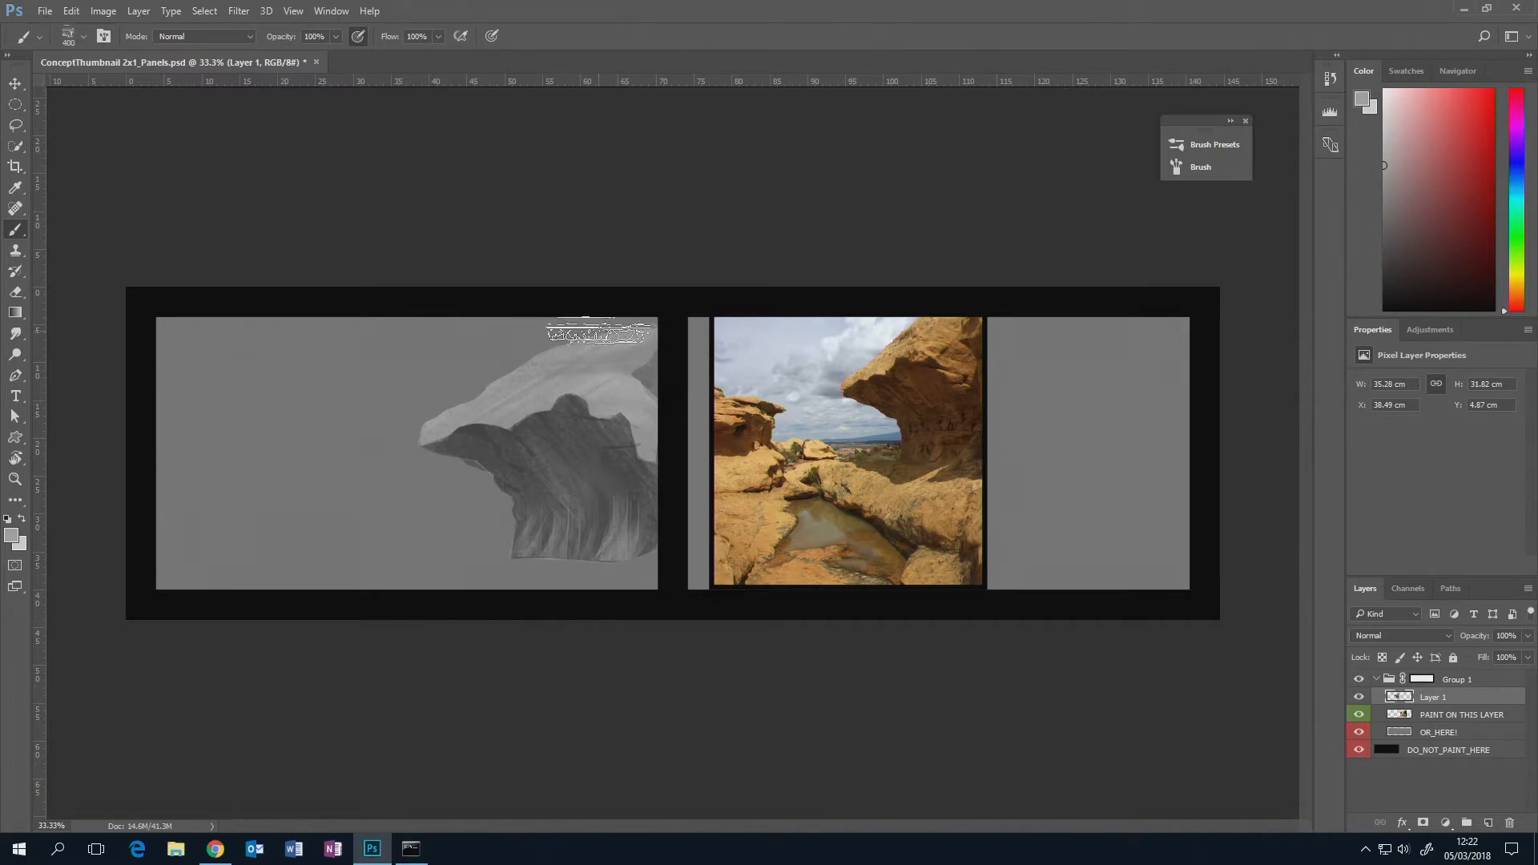
key(bracketleft)
key(bracketleft)
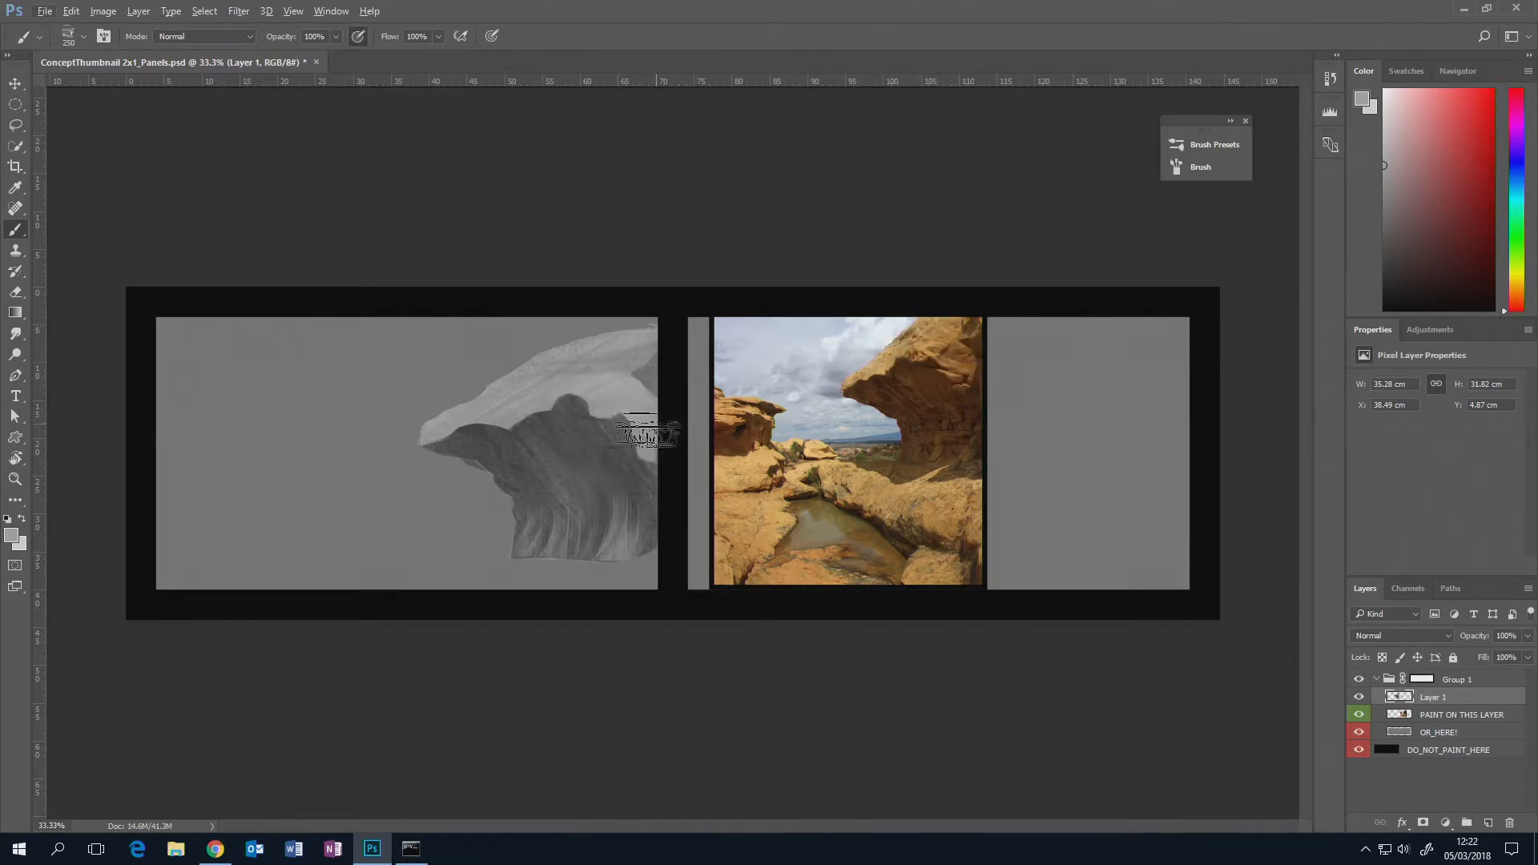
- Sample a mid grey near the shadow's upper edge and paint it at the outer end of the lit surface with the brush at 400 px
alt+click(623, 412)
alt+click(611, 399)
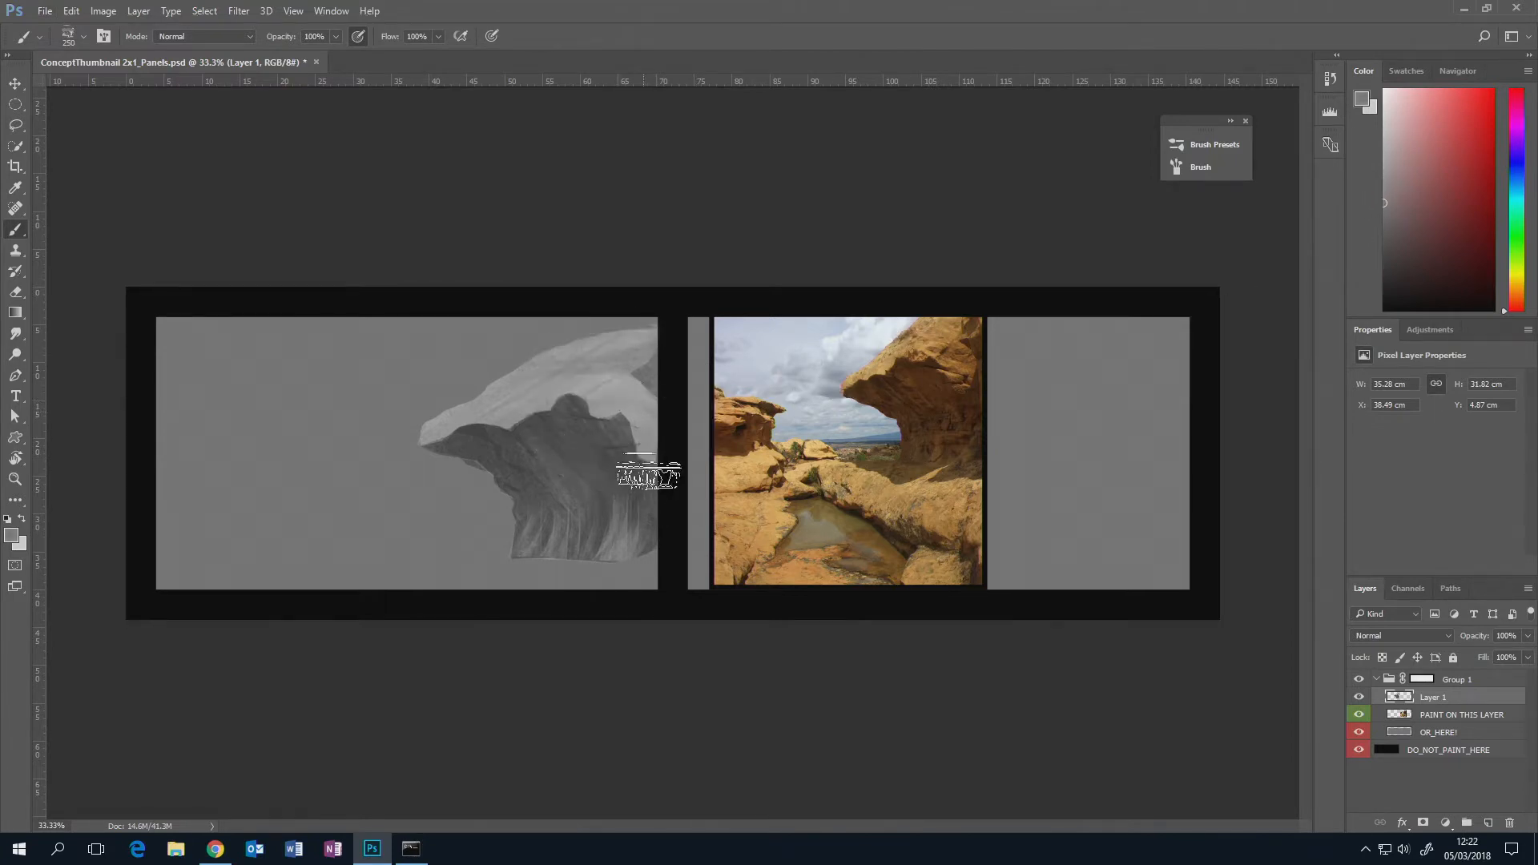
key(bracketright)
key(bracketright)
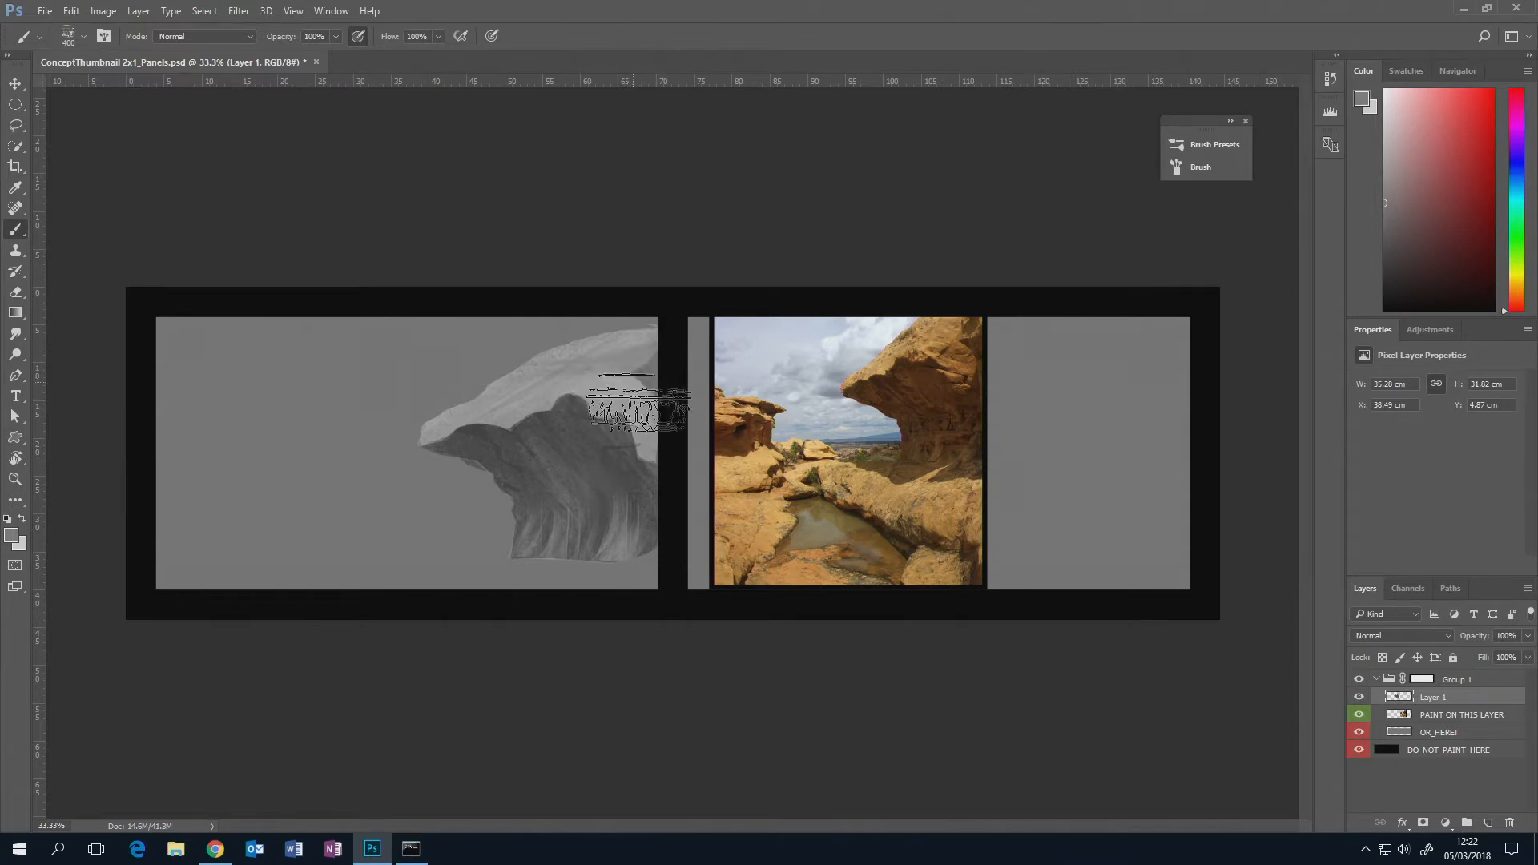
drag(678, 379, 662, 377)
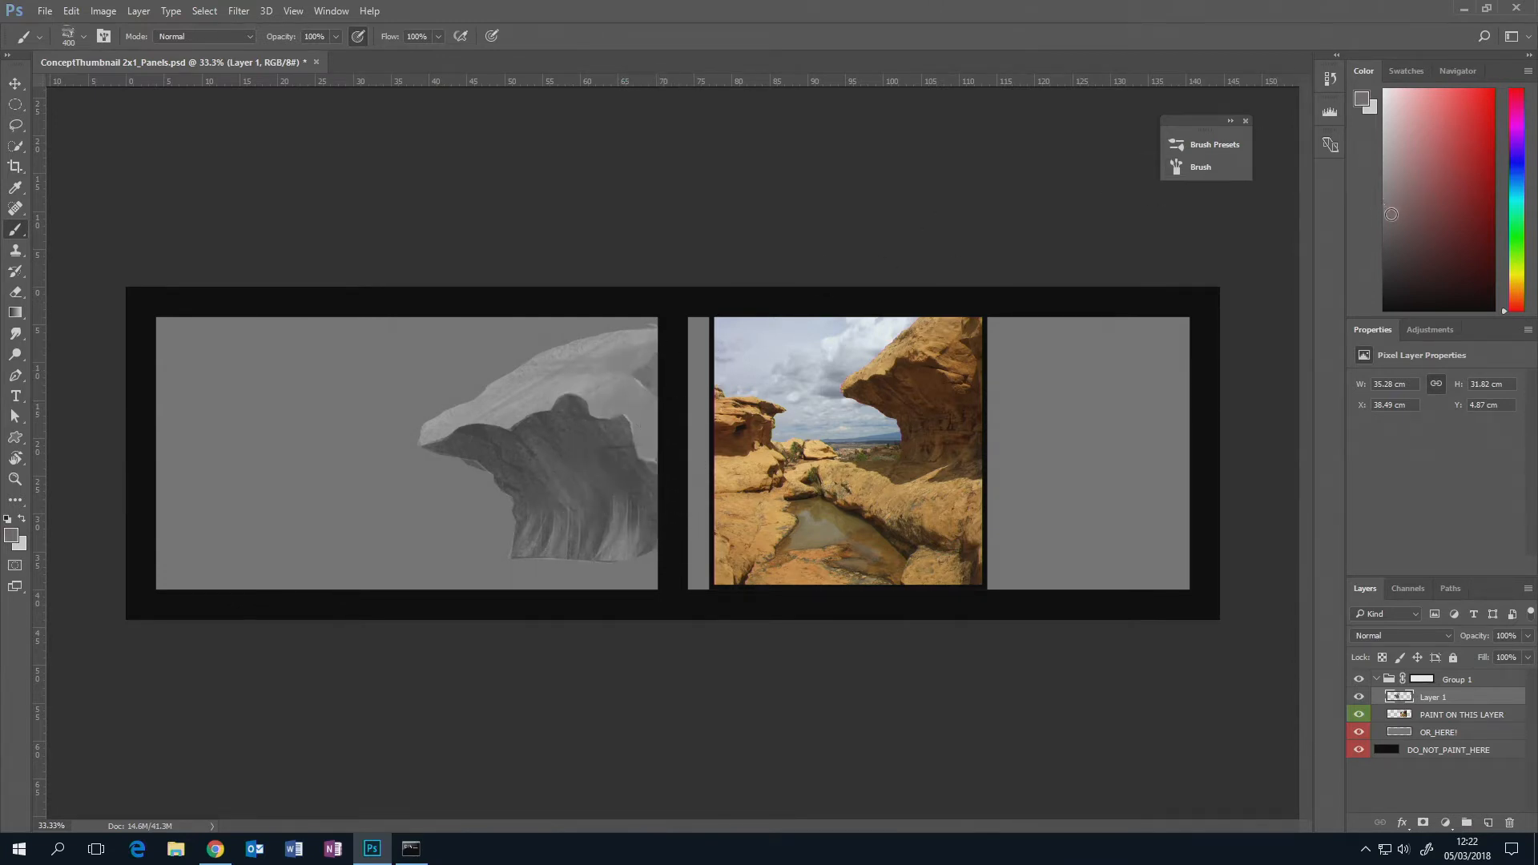
- Pick a darker grey, refine the shading on the lit surface with the brush reduced to 175 px, and deselect
click(1385, 231)
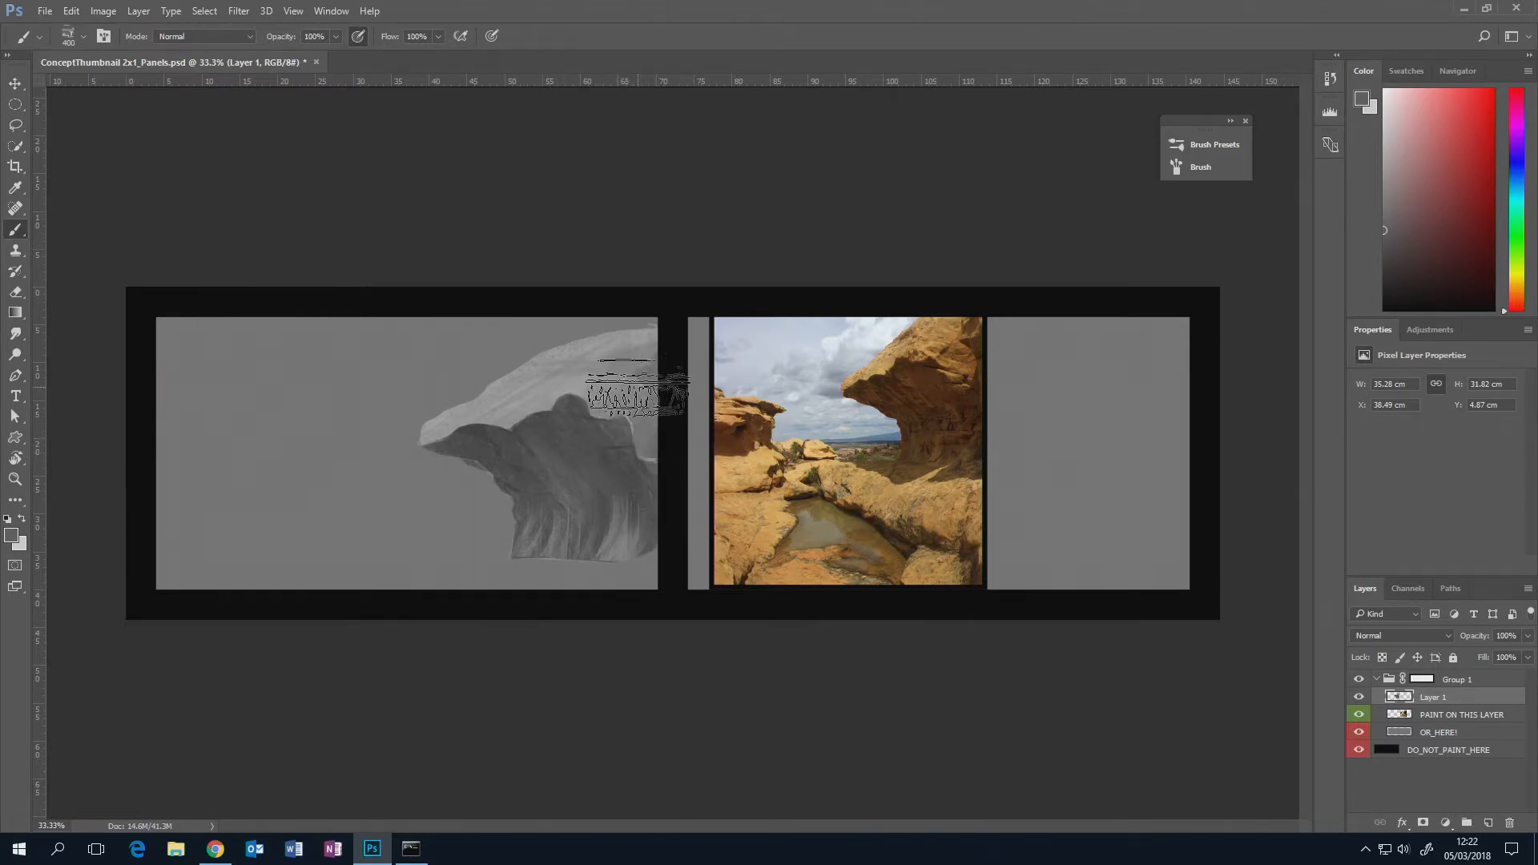
key(bracketleft)
key(bracketleft)
key(bracketleft)
key(bracketleft)
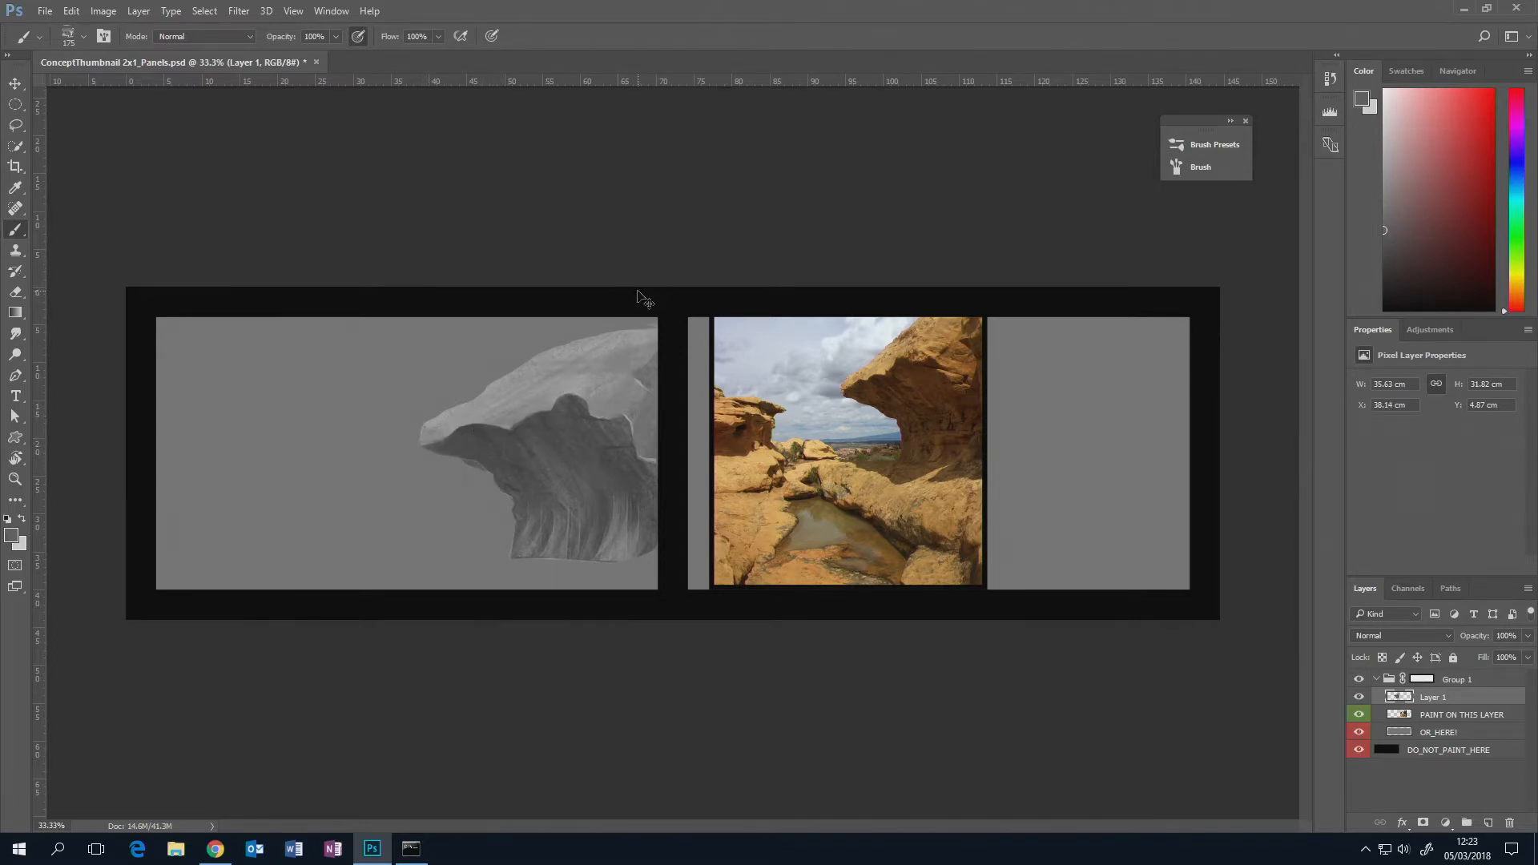
key(ctrl+d)
- Draw small Lasso patches on the rock's lit upper surface and paint them darker grey as pits, enlarging the brush to 250 px
key(l)
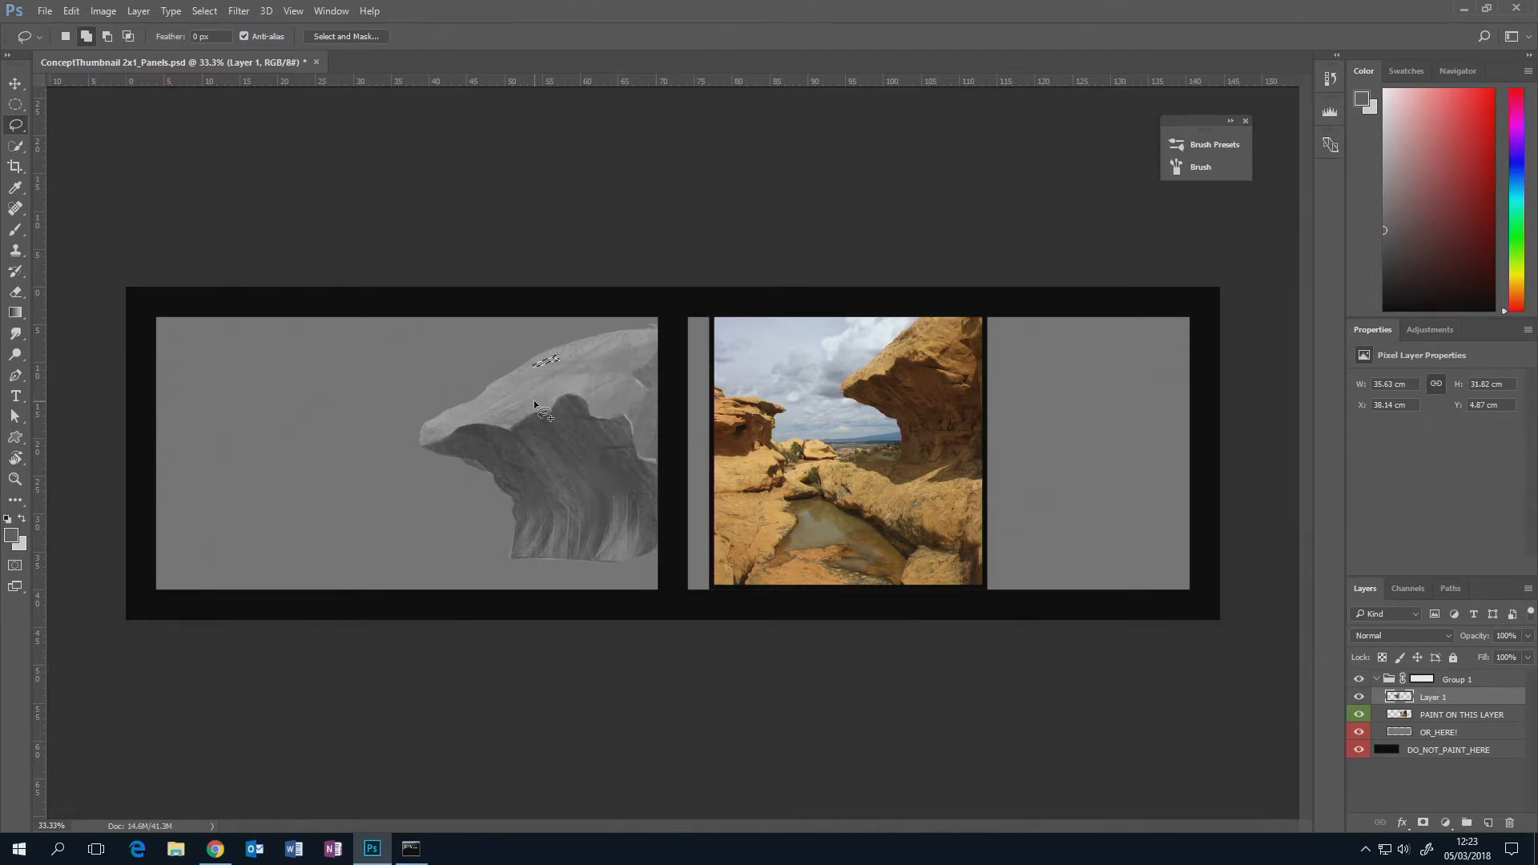
drag(541, 396, 548, 402)
key(b)
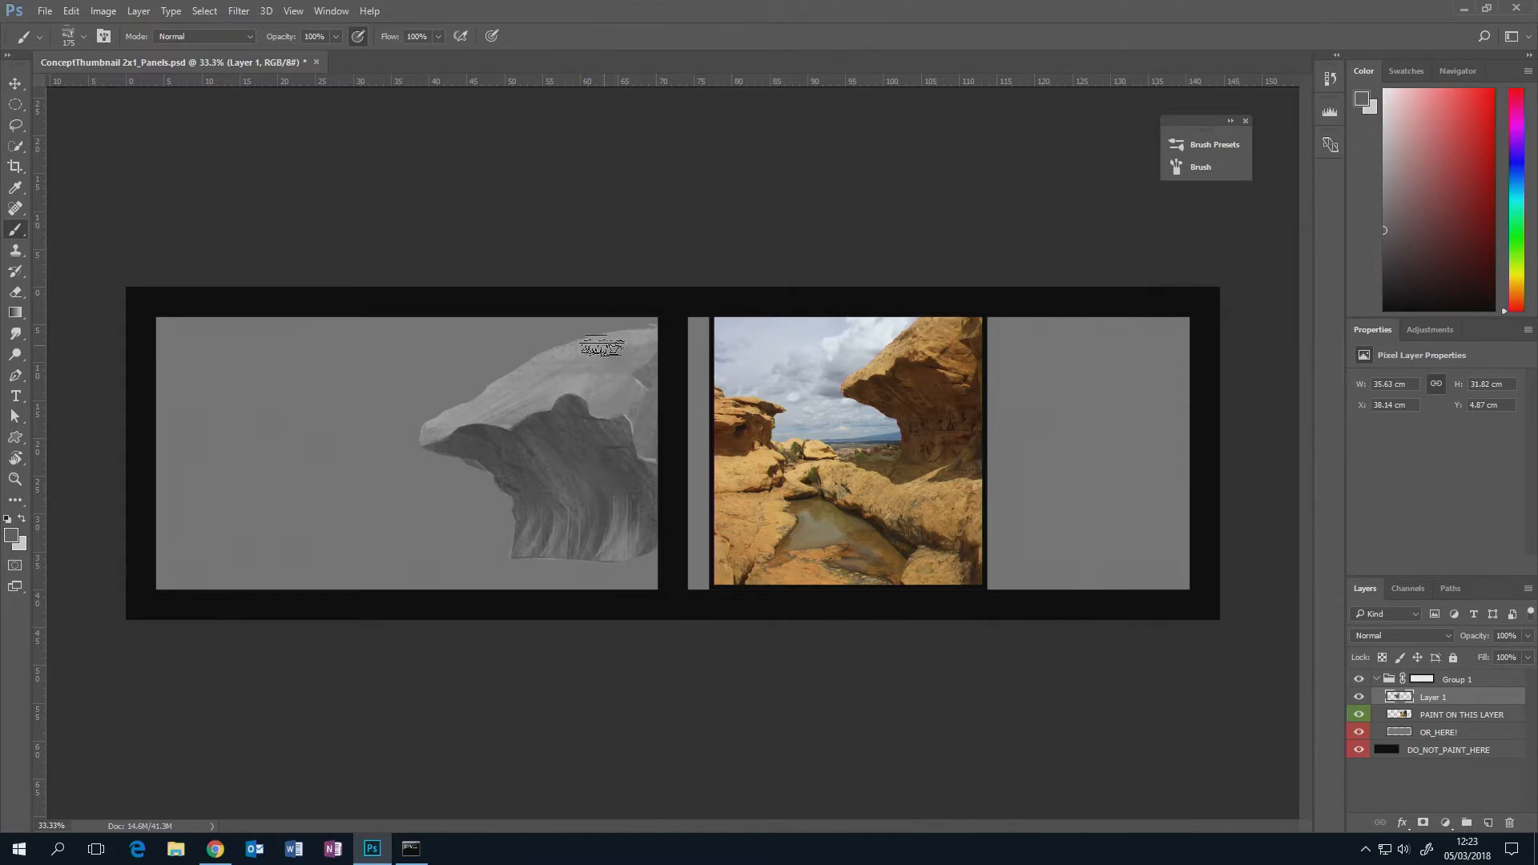
key(bracketright)
key(bracketright)
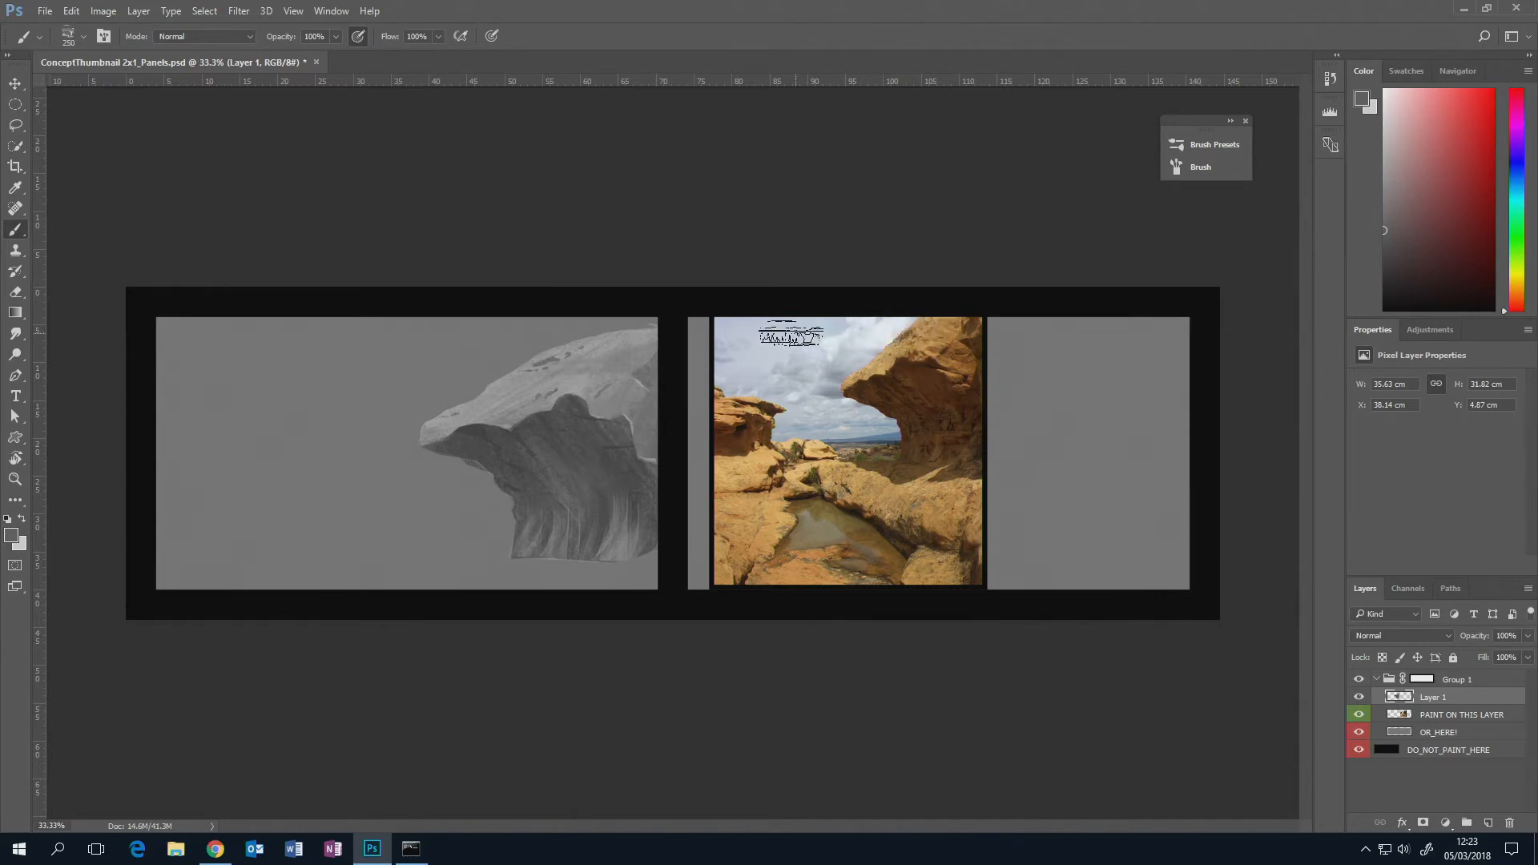
key(l)
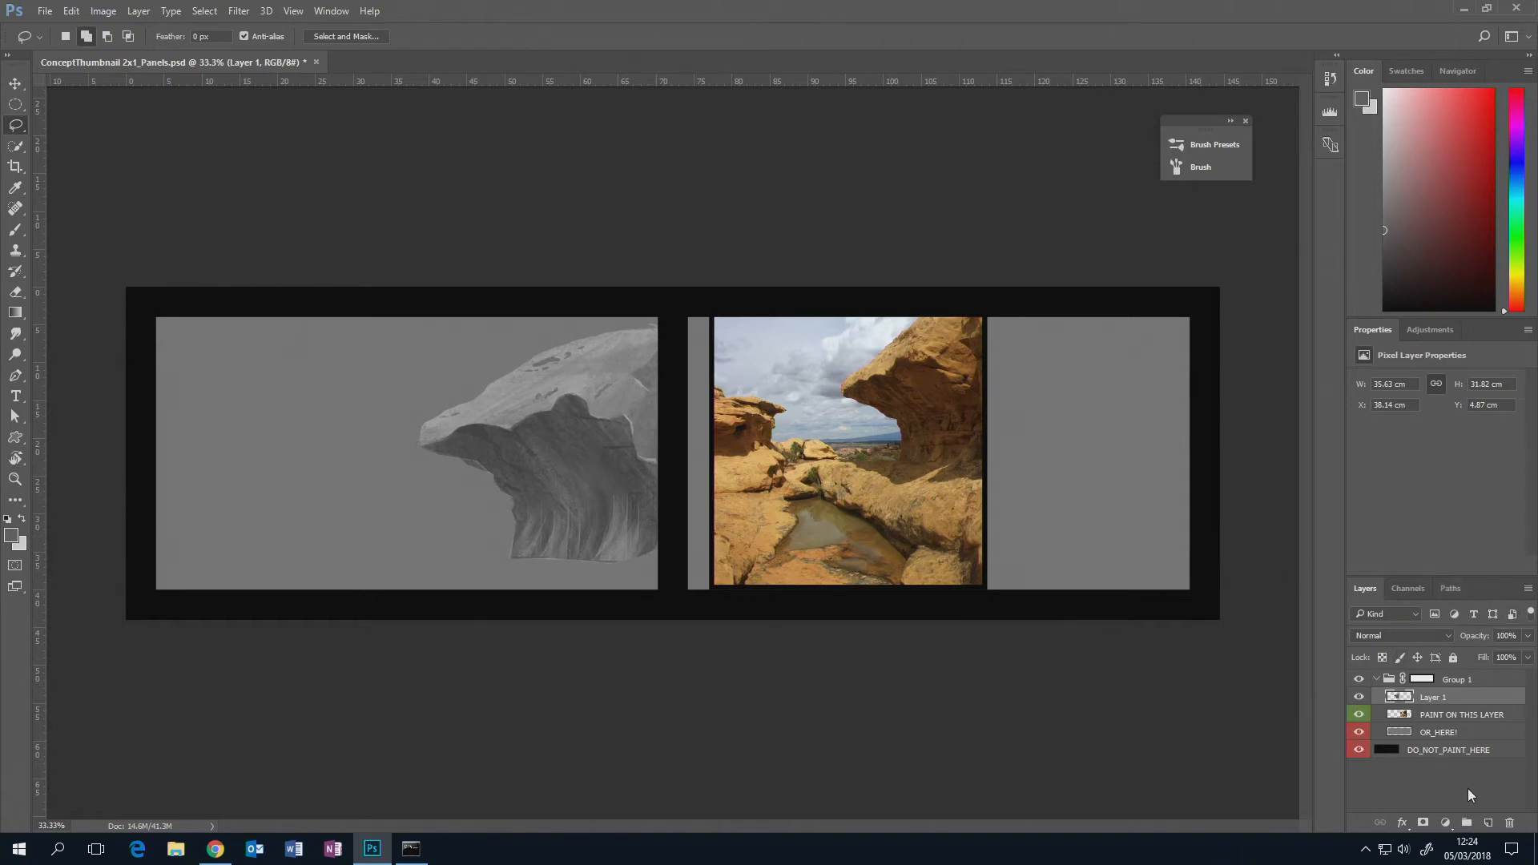
- Add a new layer above Layer 1, clip it to Layer 1, and set its blend mode to Overlay
click(1360, 699)
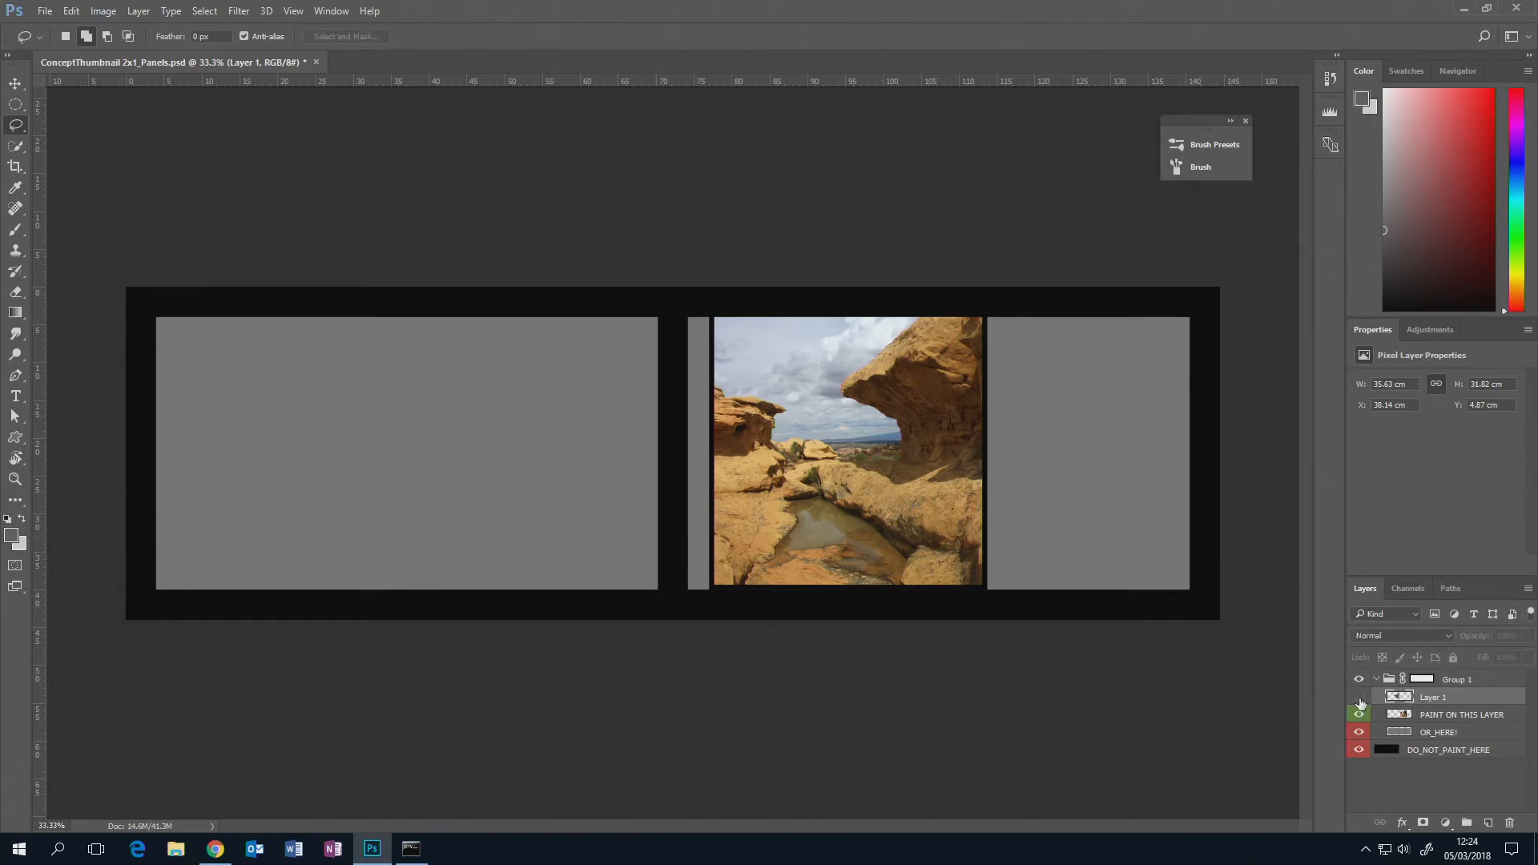
click(1358, 697)
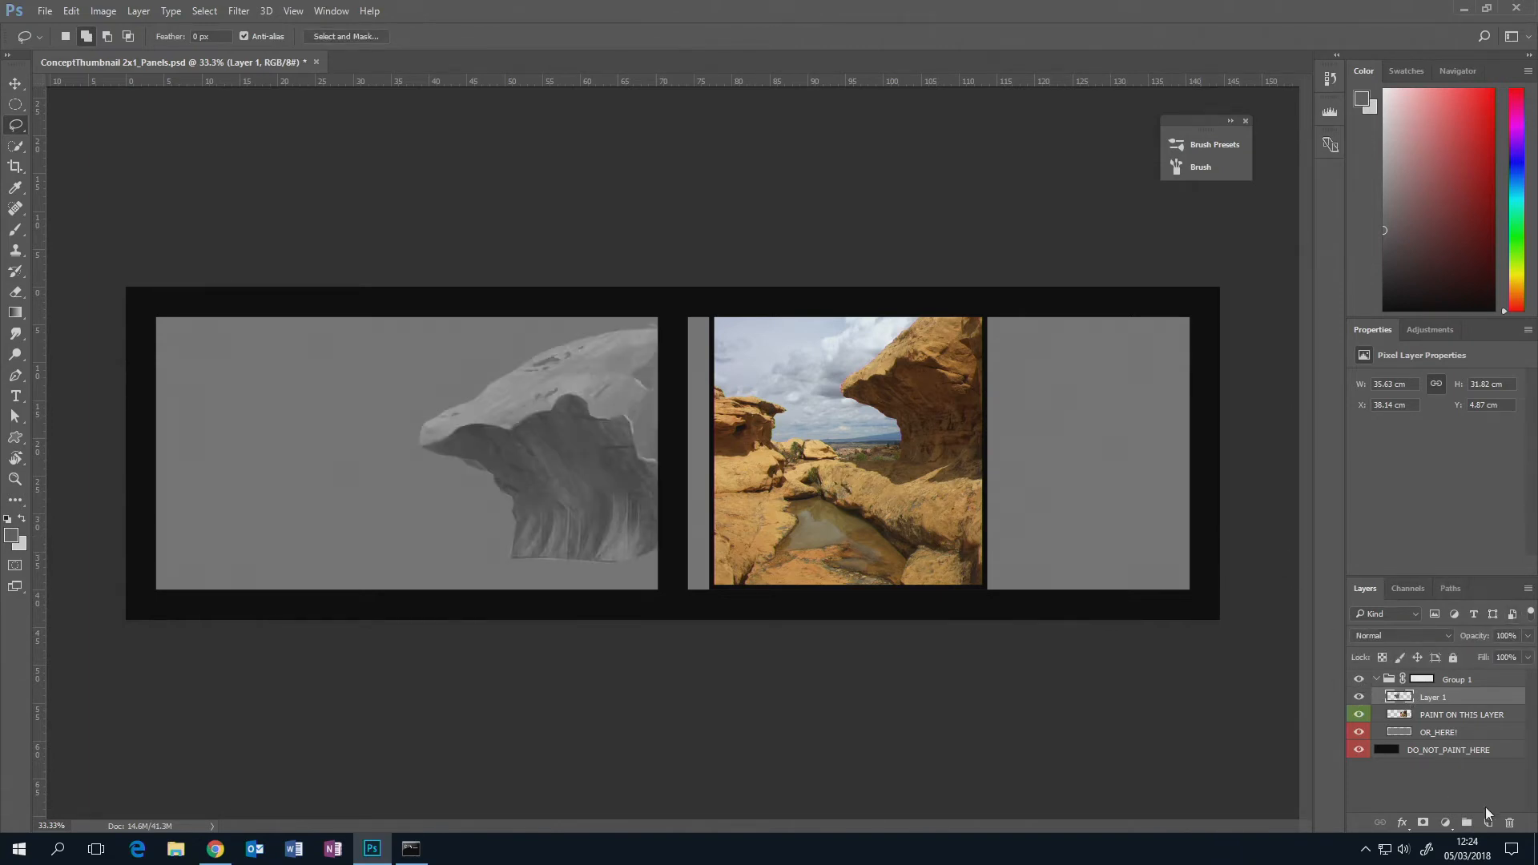
click(1488, 821)
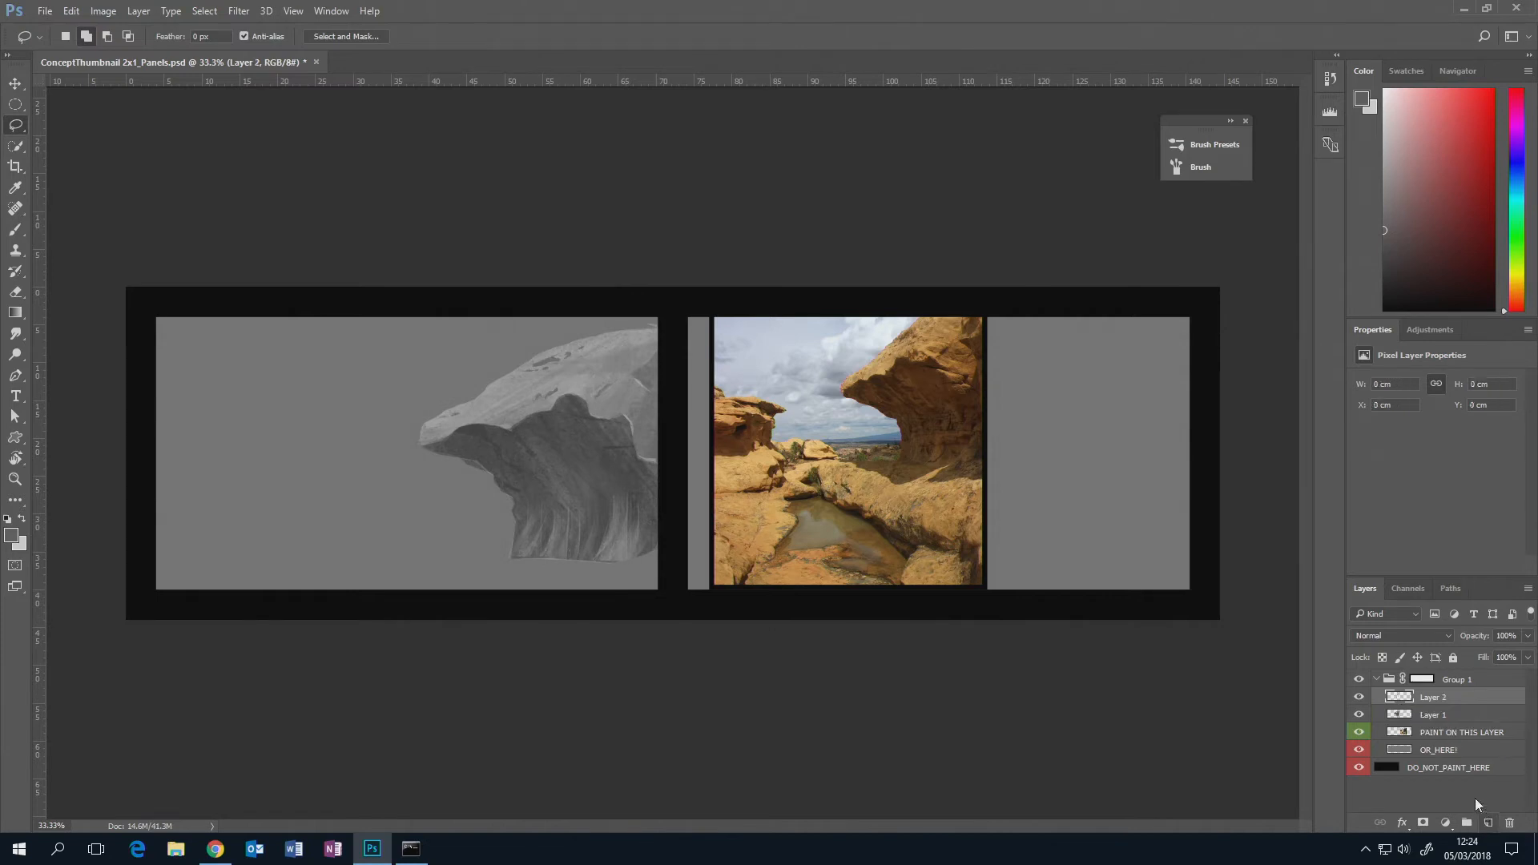
alt+click(1460, 704)
key(b)
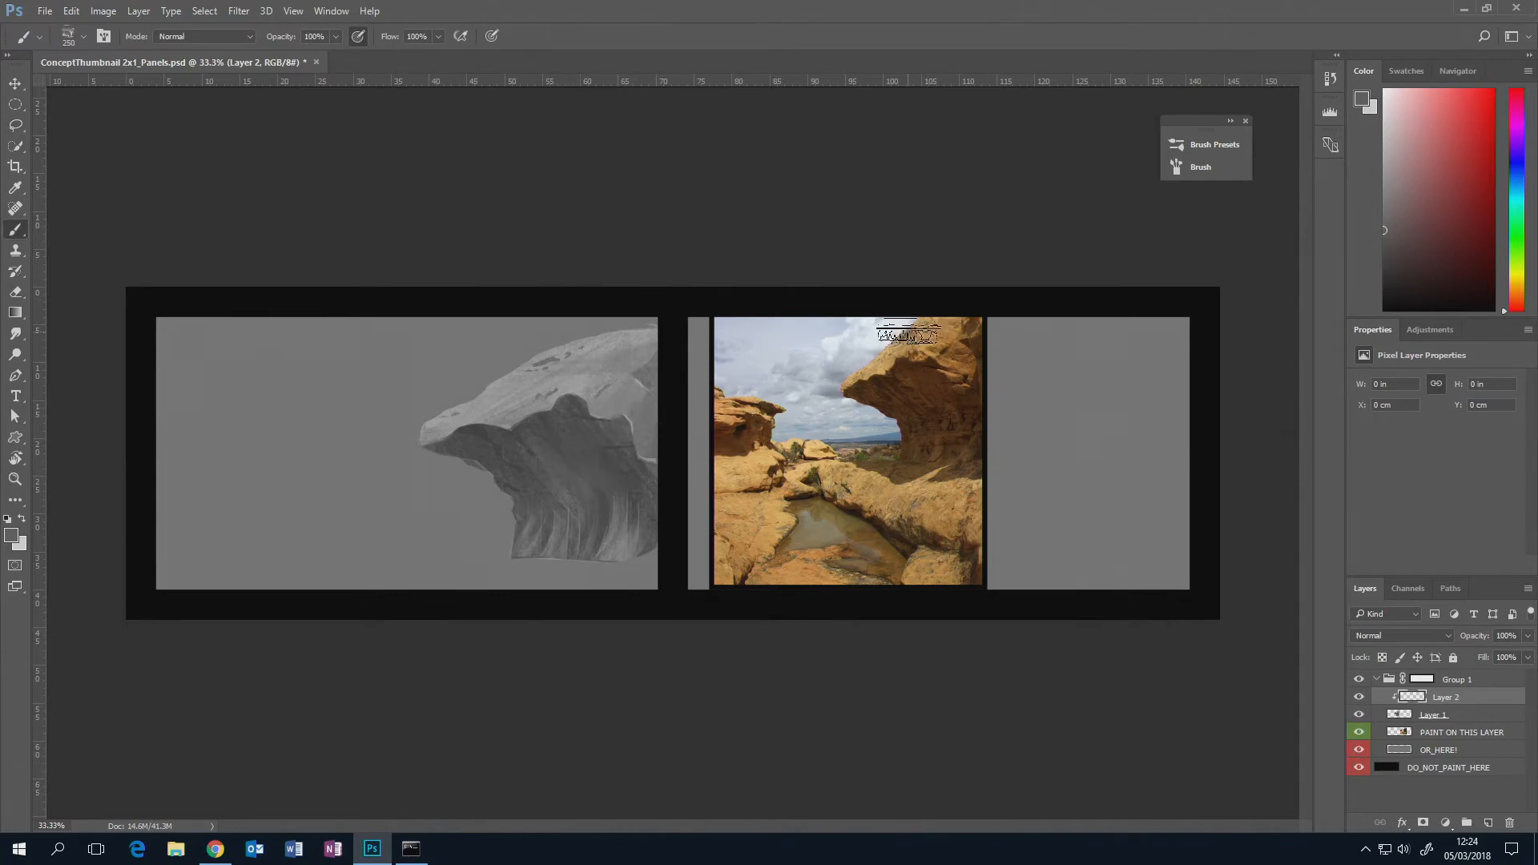
click(1452, 635)
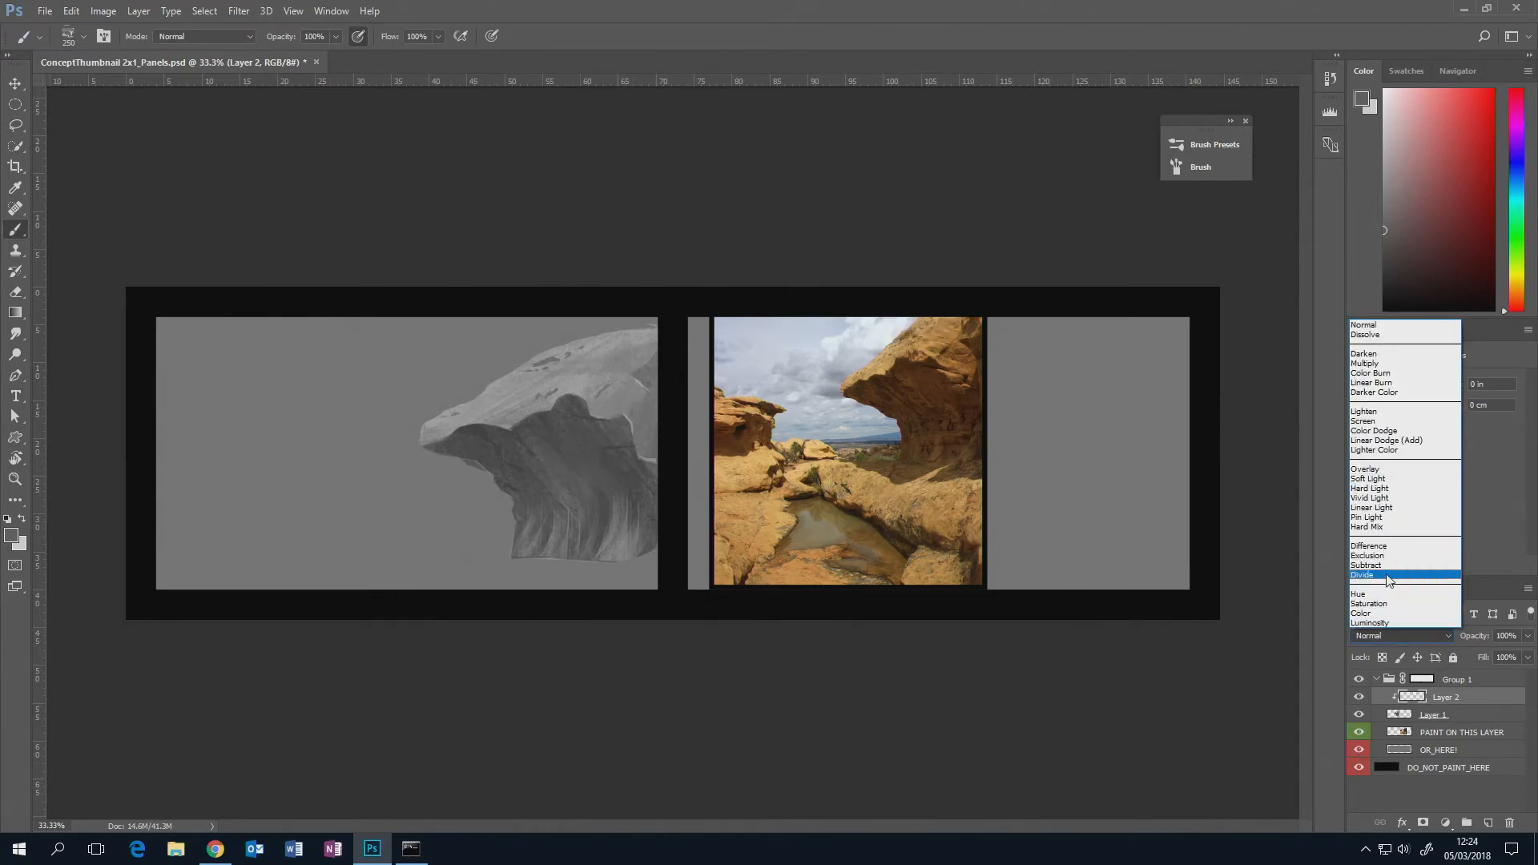
click(1412, 469)
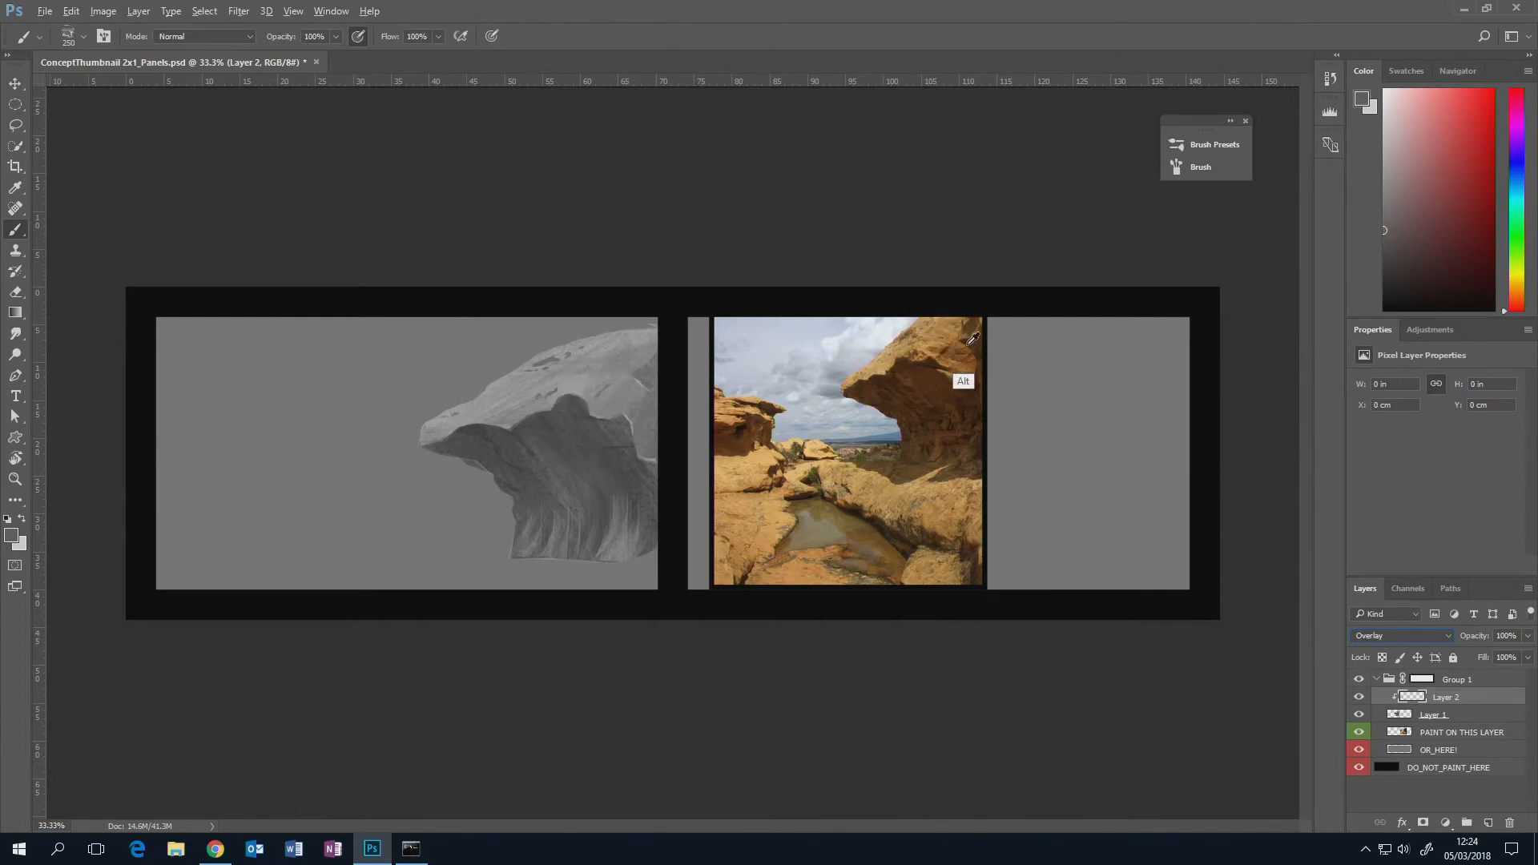
- Colour the rock's lit surface with orange-tan sampled from the reference photo and its shadow with brown, using the brush at 400 px
alt+click(924, 336)
key(bracketright)
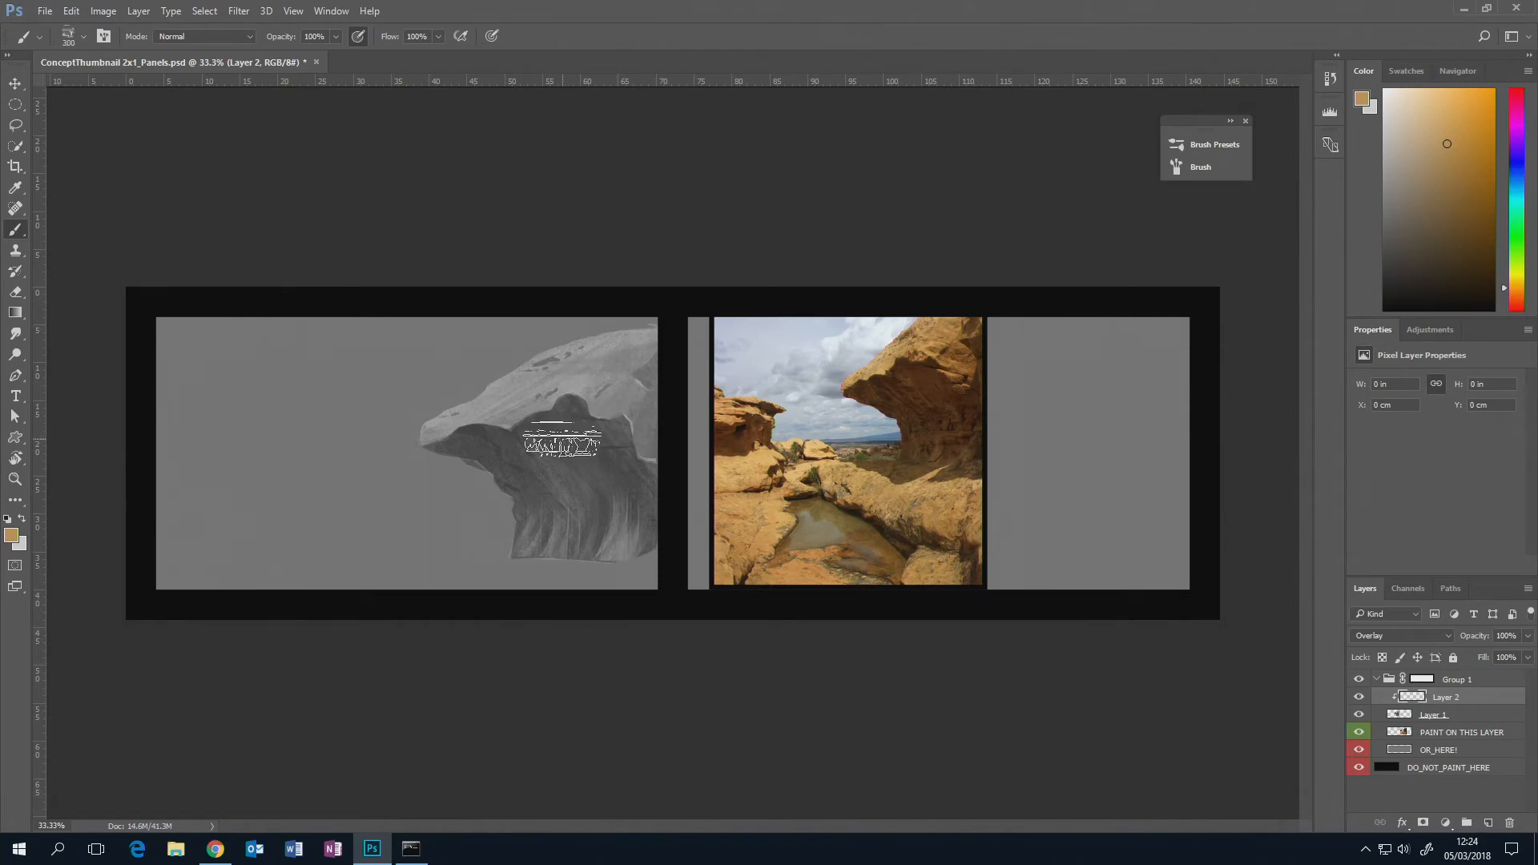
key(bracketright)
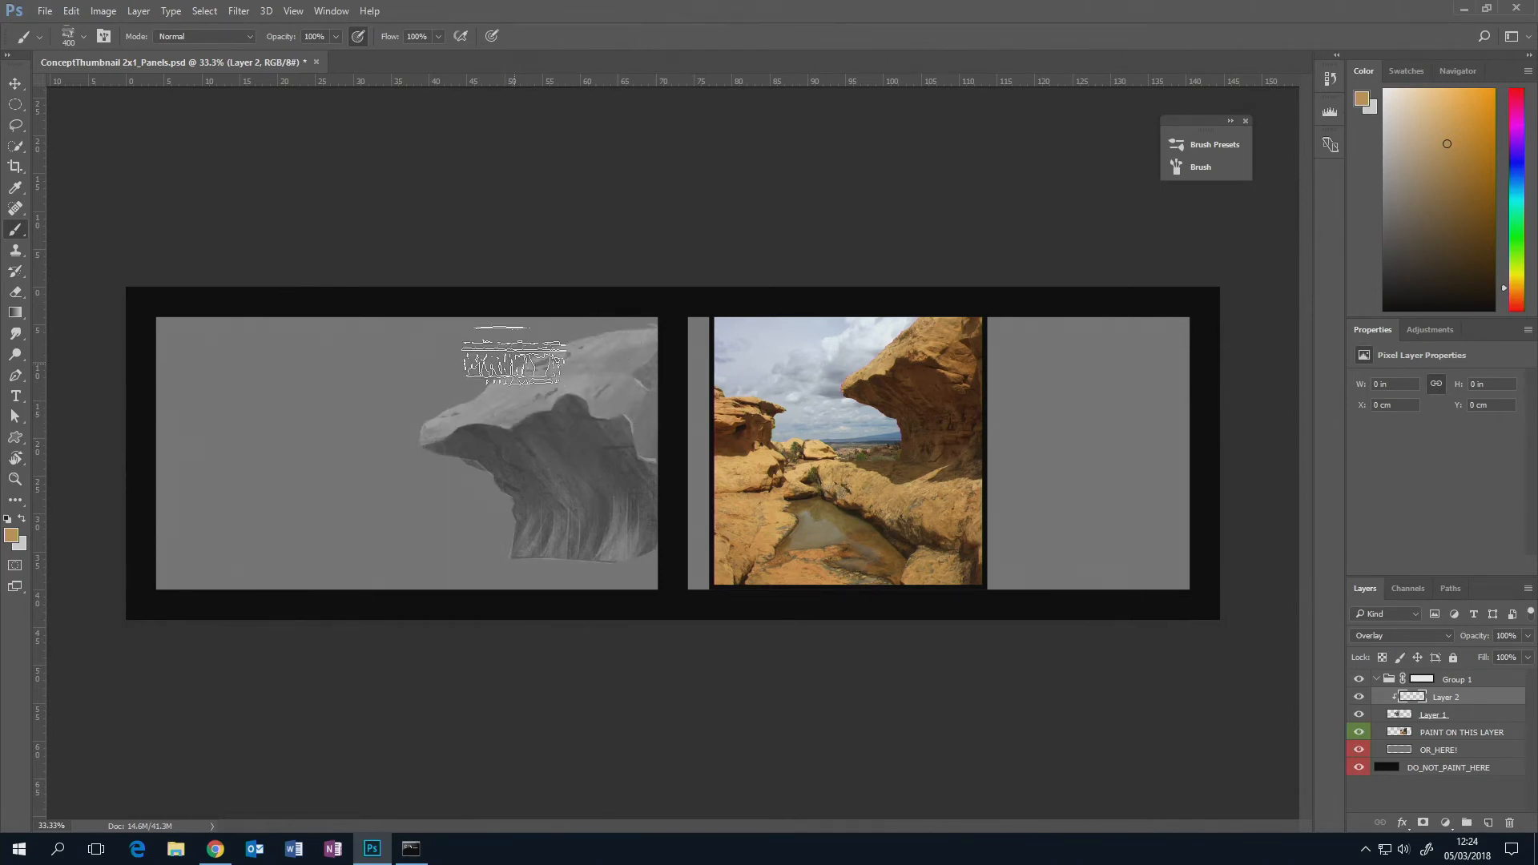
mouse_move(514, 356)
mouse_down()
mouse_move(458, 383)
mouse_move(542, 347)
mouse_move(548, 359)
mouse_move(490, 391)
mouse_move(468, 442)
mouse_move(667, 319)
mouse_move(609, 398)
mouse_move(635, 341)
mouse_move(555, 352)
mouse_move(614, 324)
mouse_move(627, 373)
mouse_move(538, 505)
mouse_move(649, 383)
mouse_move(676, 385)
mouse_move(642, 428)
mouse_move(650, 479)
mouse_move(595, 399)
mouse_move(539, 477)
mouse_move(493, 436)
mouse_move(573, 347)
mouse_move(616, 338)
mouse_move(514, 380)
mouse_move(492, 473)
mouse_move(536, 539)
mouse_move(625, 469)
mouse_move(663, 397)
mouse_up()
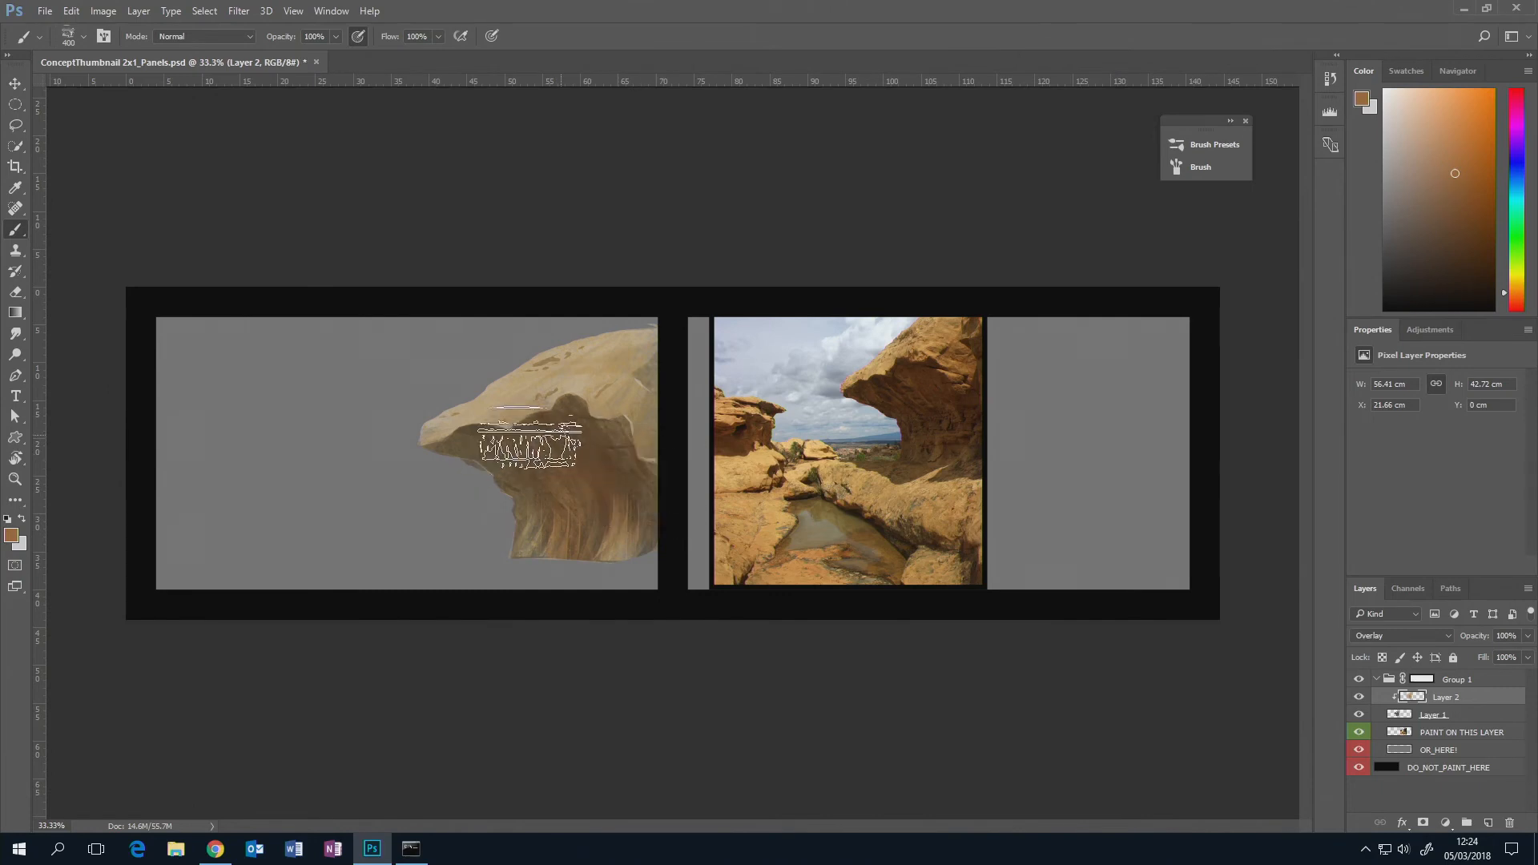
mouse_move(651, 465)
mouse_down()
mouse_move(642, 501)
mouse_move(625, 489)
mouse_move(584, 569)
mouse_up()
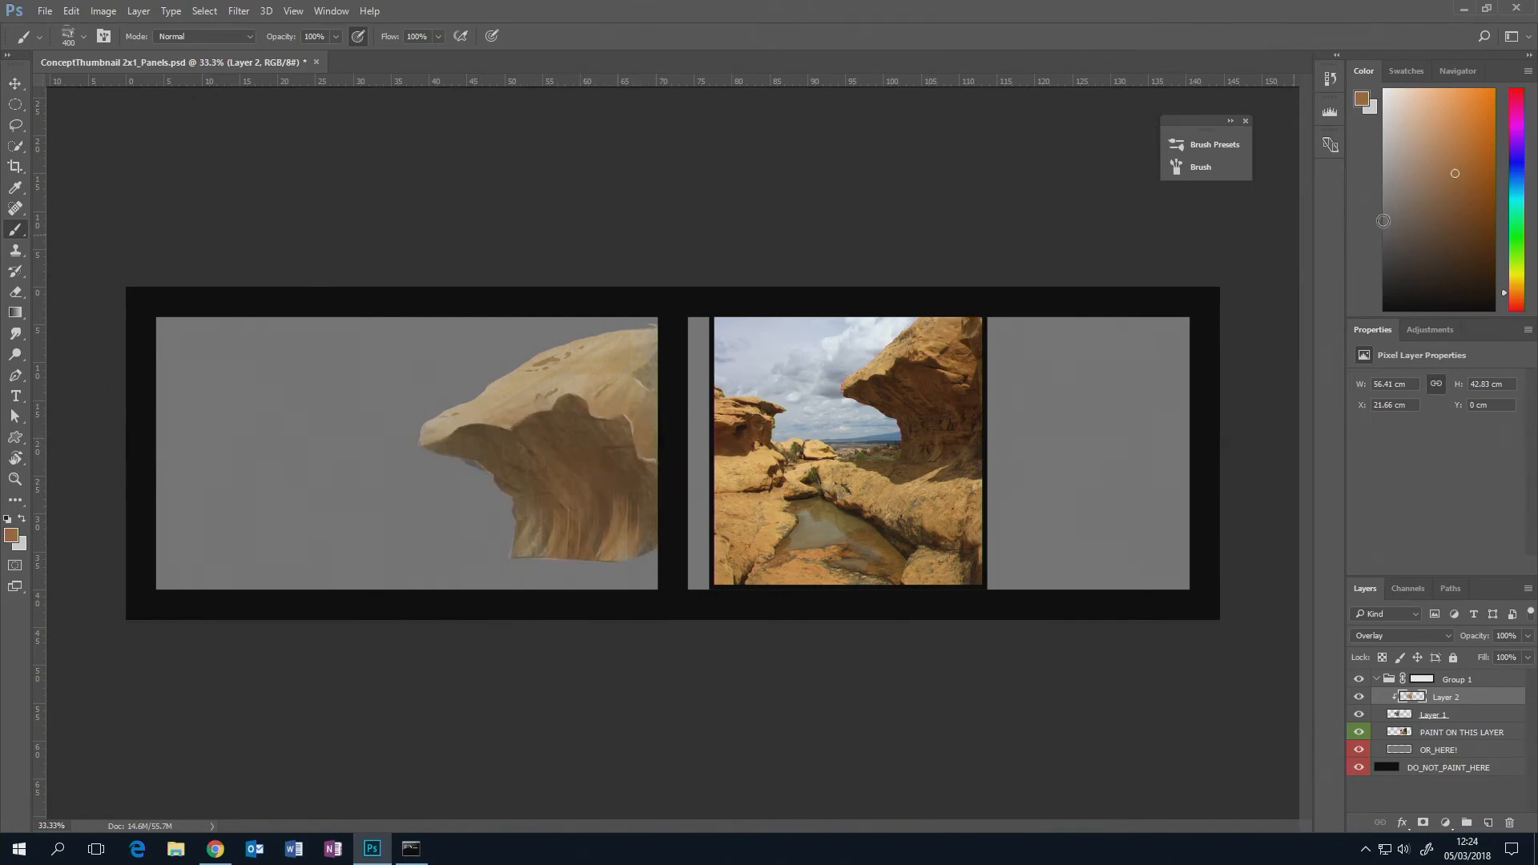
- Tint the rock's upper surface yellow and deepen its shadow area with dark orange-brown, reducing the brush from 400 to 250 px
click(1515, 276)
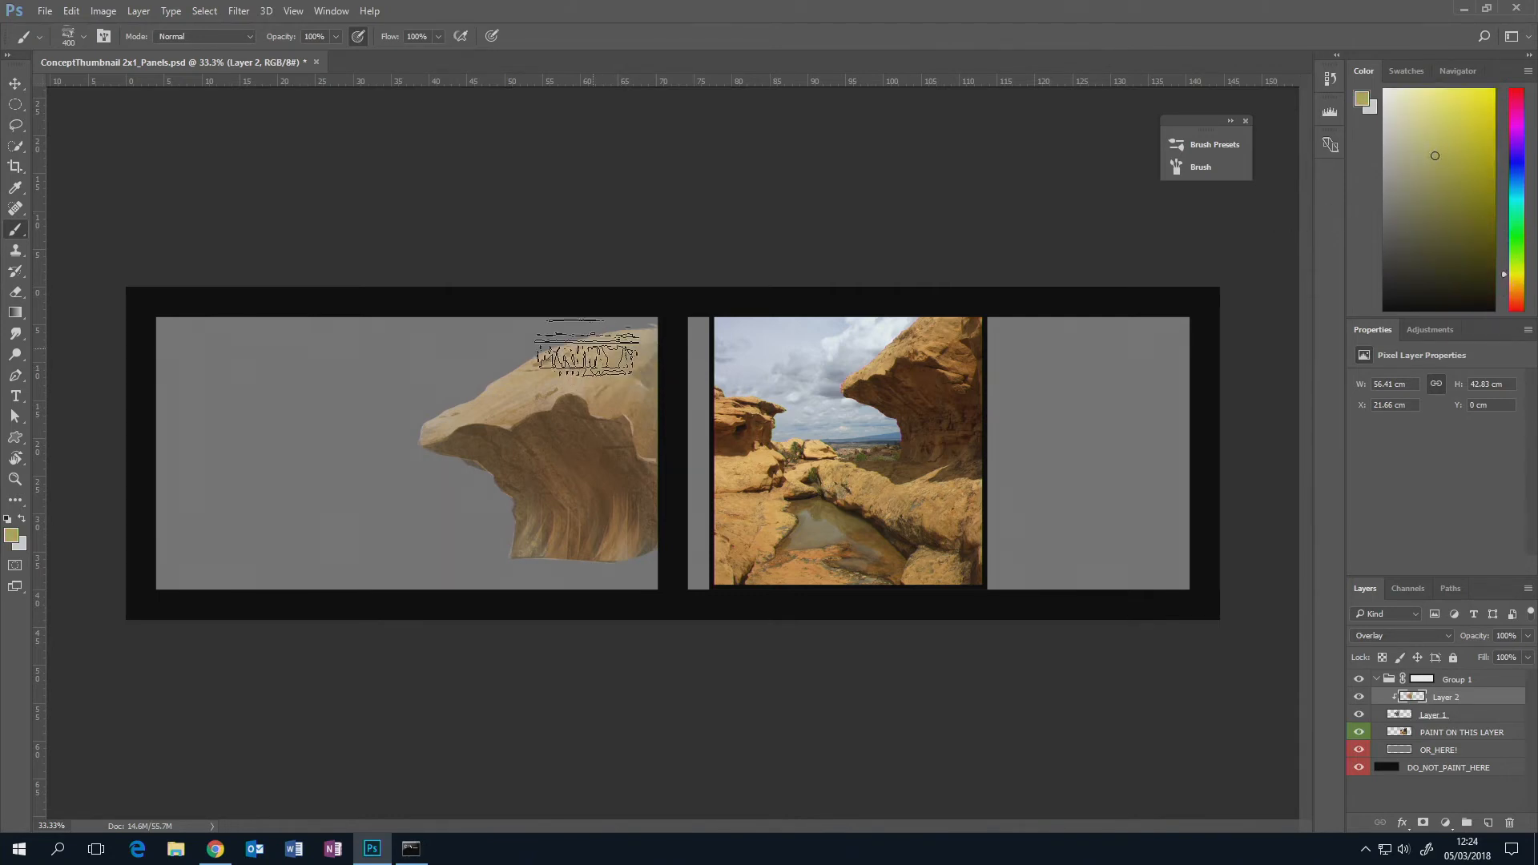
drag(560, 372, 670, 361)
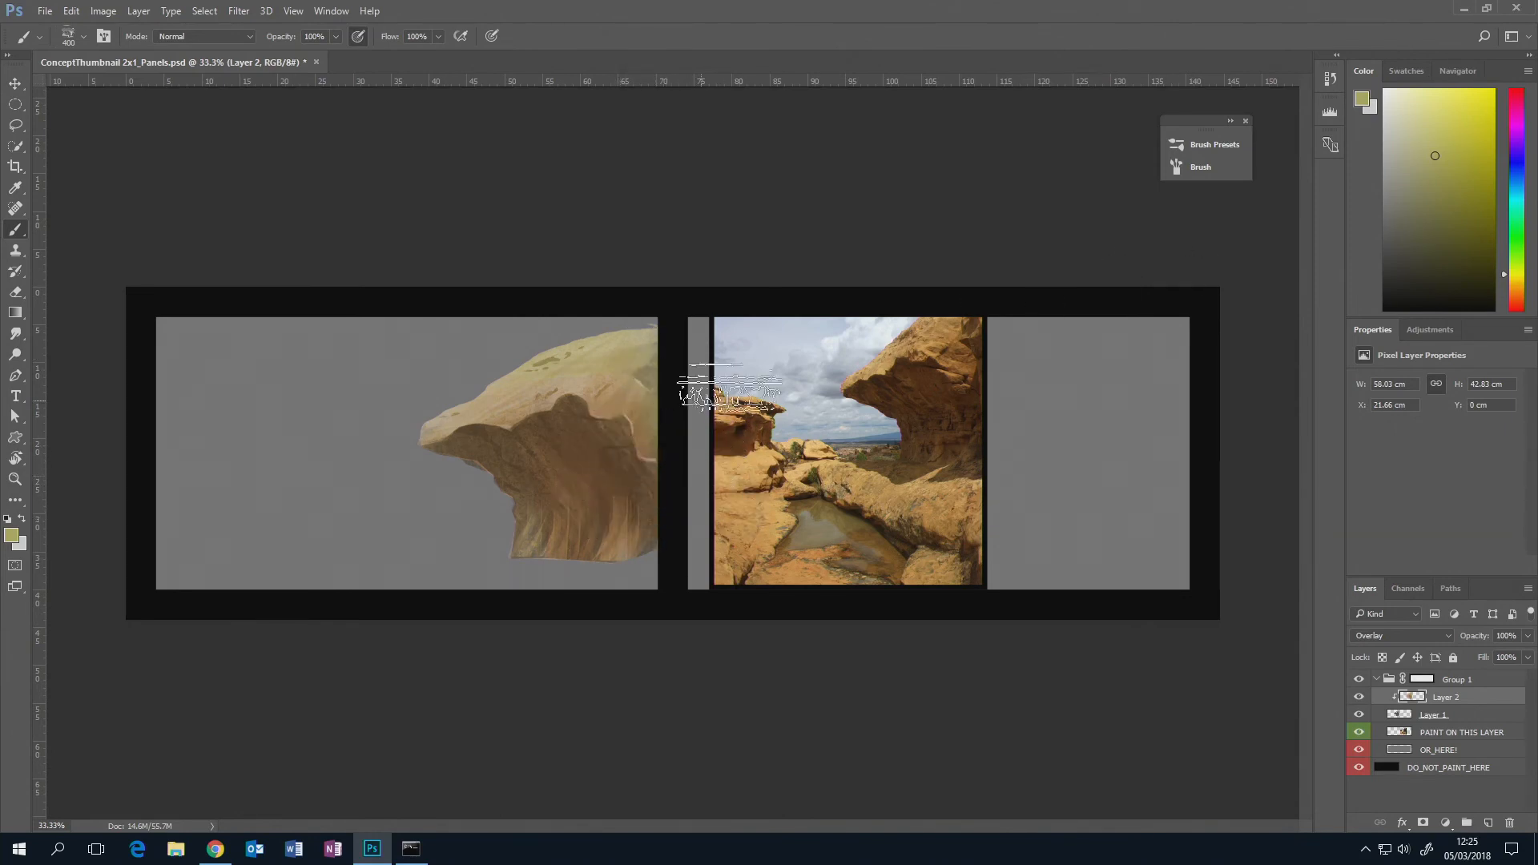
click(1515, 294)
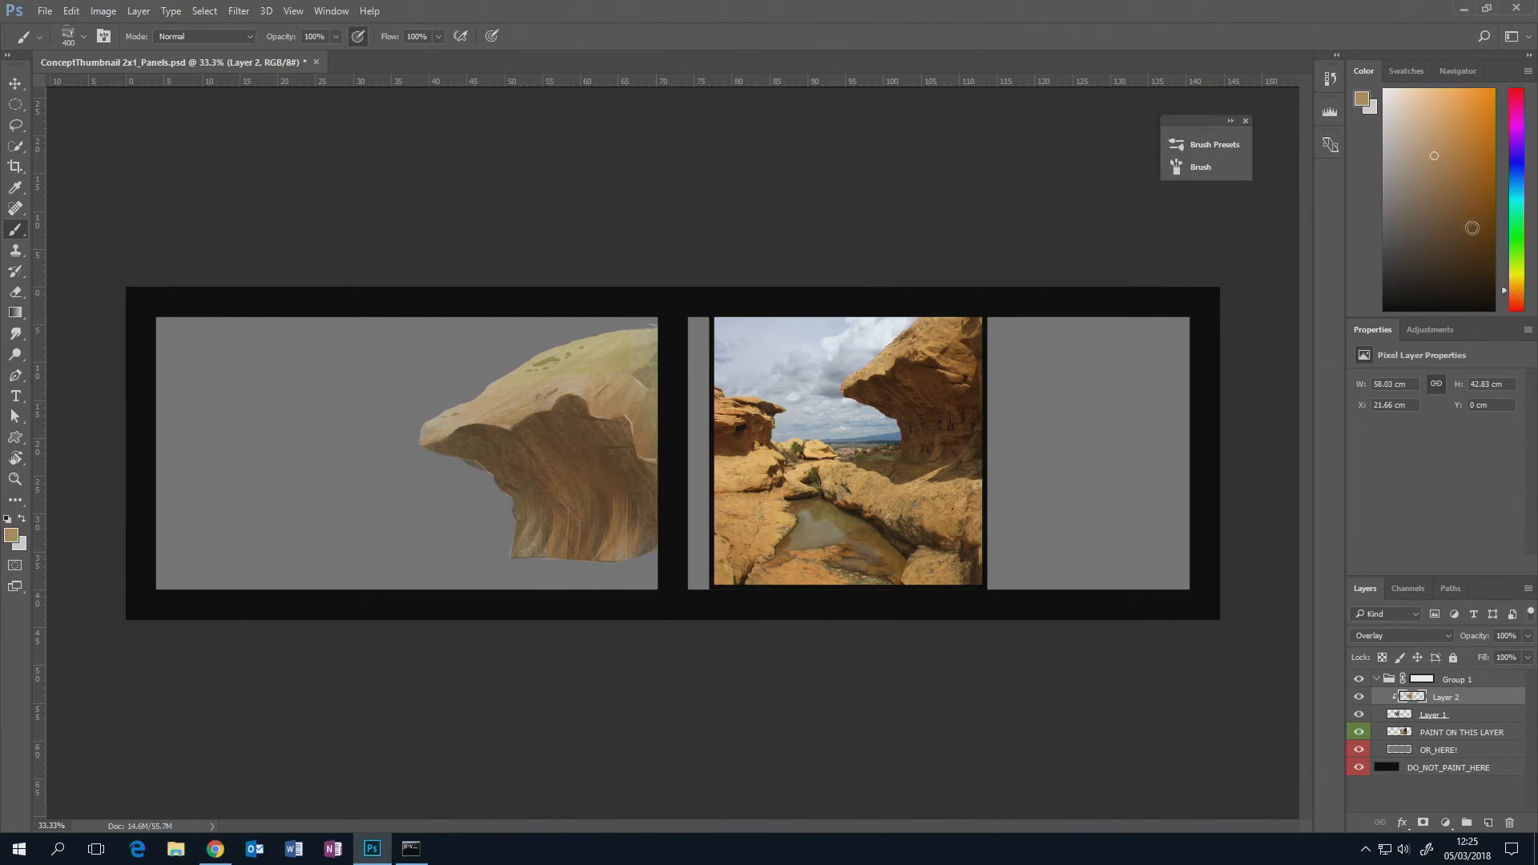
click(1512, 298)
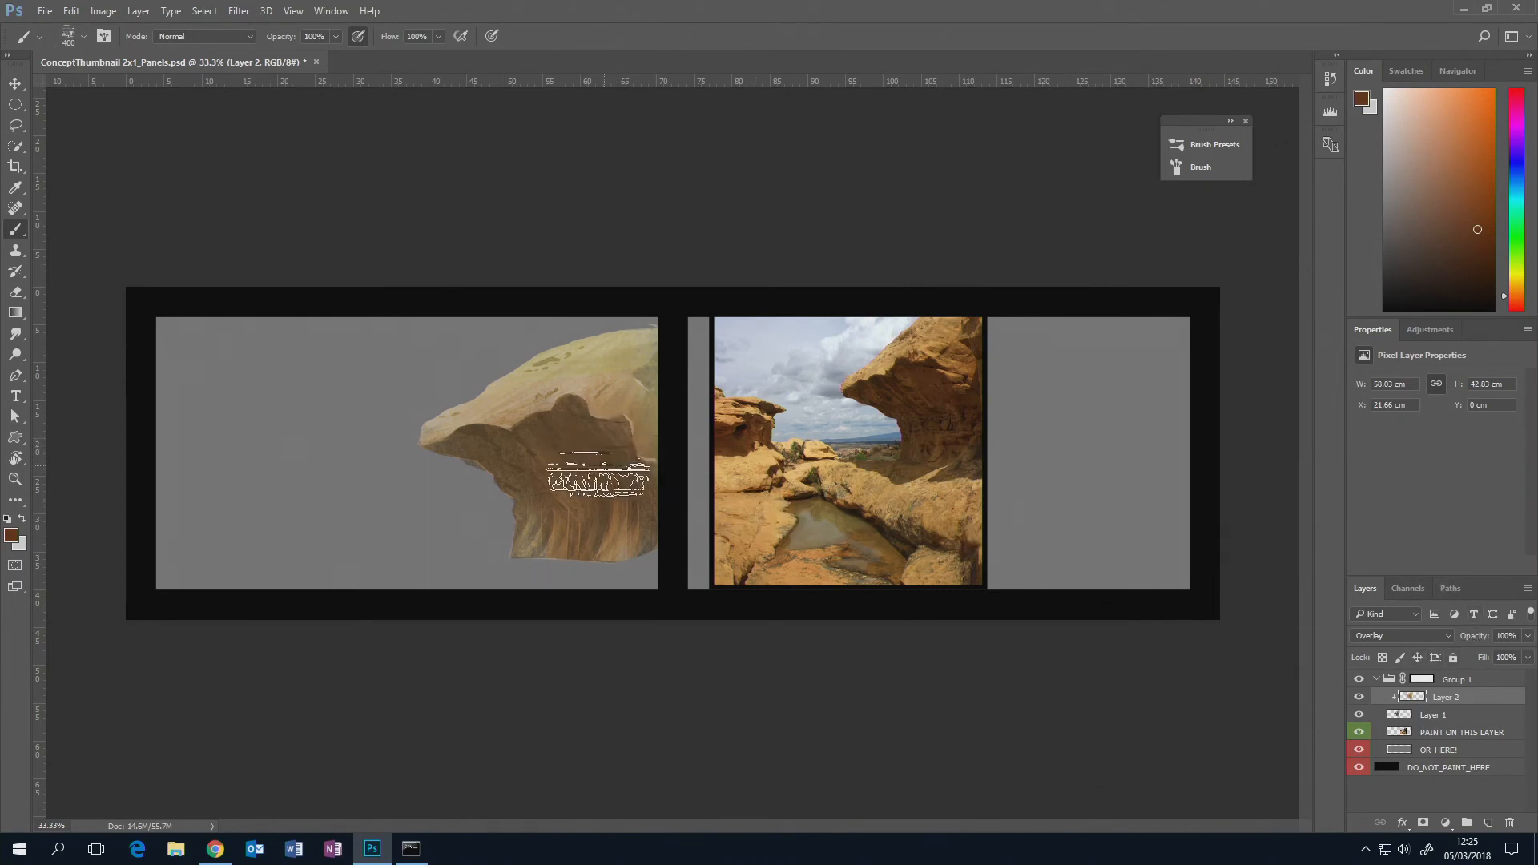
mouse_move(569, 435)
mouse_down()
mouse_move(516, 437)
mouse_move(549, 430)
mouse_move(597, 457)
mouse_move(540, 465)
mouse_move(574, 447)
mouse_move(580, 460)
mouse_move(590, 436)
mouse_move(594, 452)
mouse_move(493, 473)
mouse_move(479, 439)
mouse_move(574, 460)
mouse_move(474, 439)
mouse_move(532, 423)
mouse_move(600, 433)
mouse_move(605, 445)
mouse_move(532, 477)
mouse_move(493, 465)
mouse_move(583, 443)
mouse_move(633, 481)
mouse_move(610, 500)
mouse_move(655, 503)
mouse_up()
key(bracketleft)
key(bracketleft)
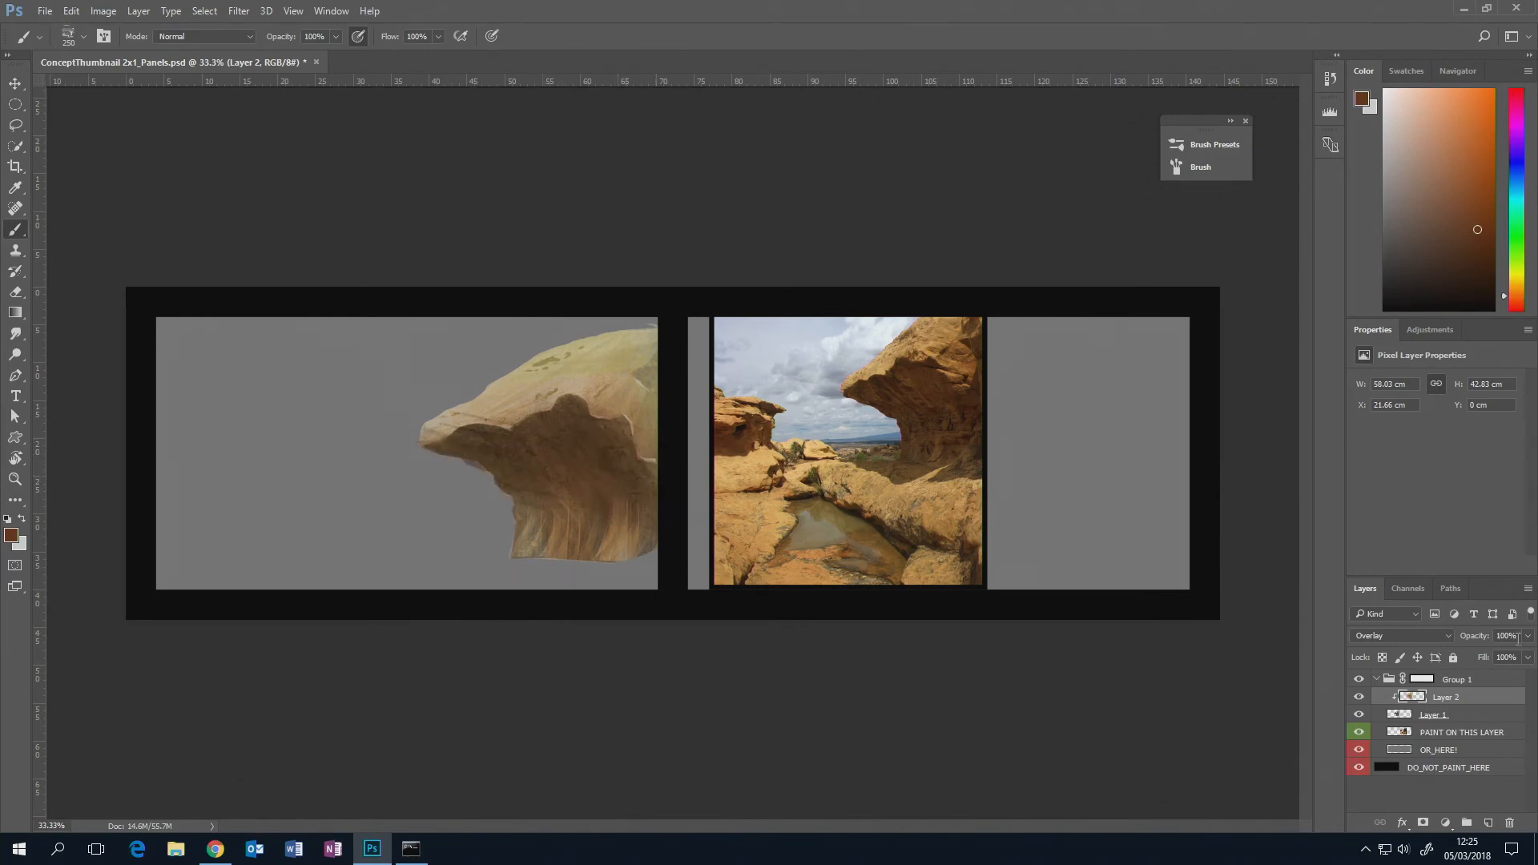
- Merge Layer 2 with Layer 1 and sample brown from the rock's shadow area with the brush reduced to 150 px
ctrl+click(1487, 717)
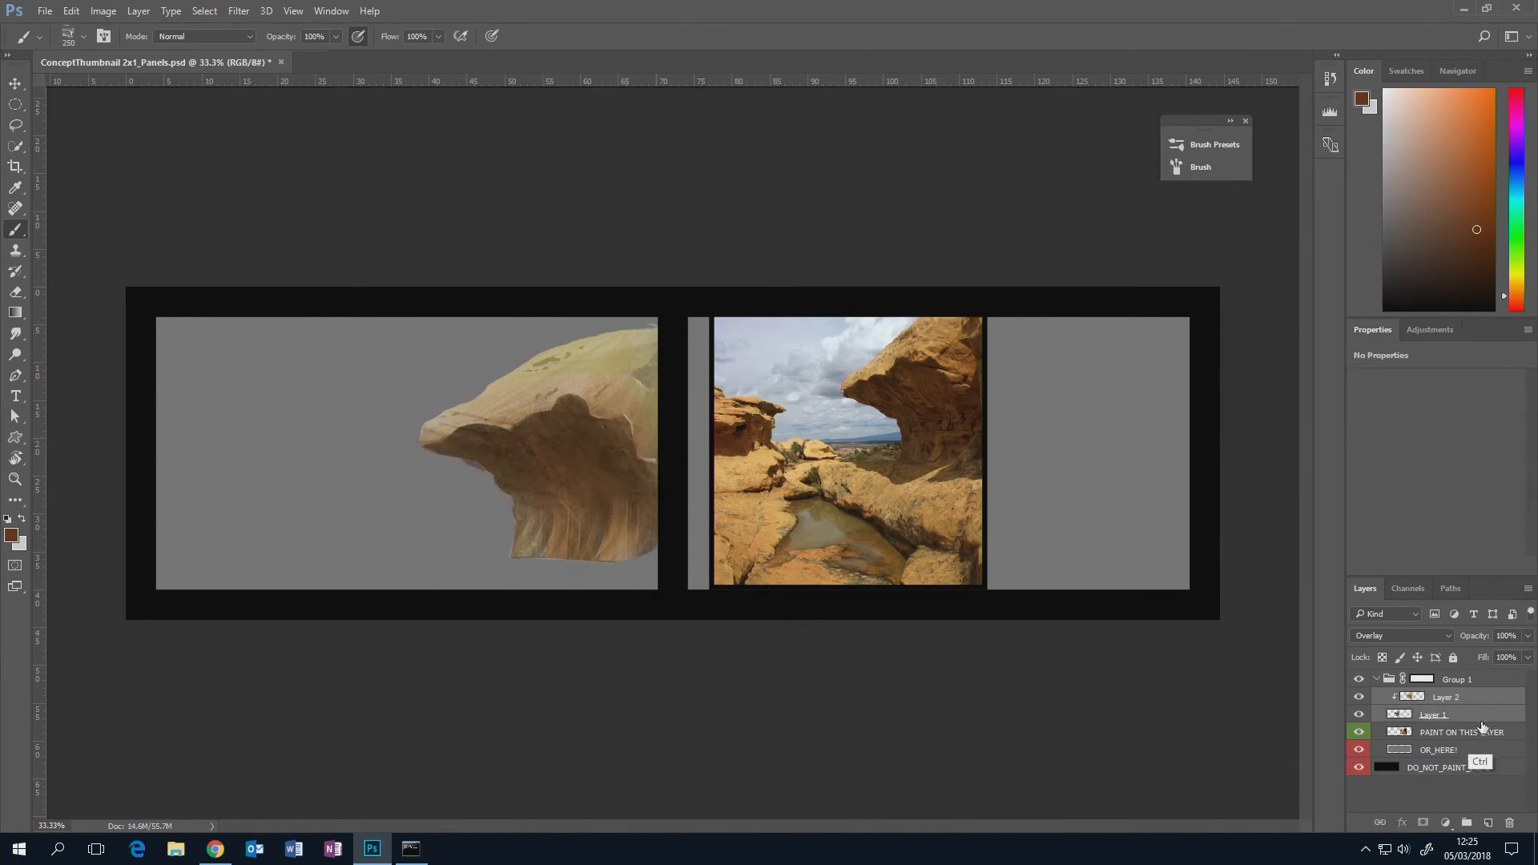
key(ctrl+e)
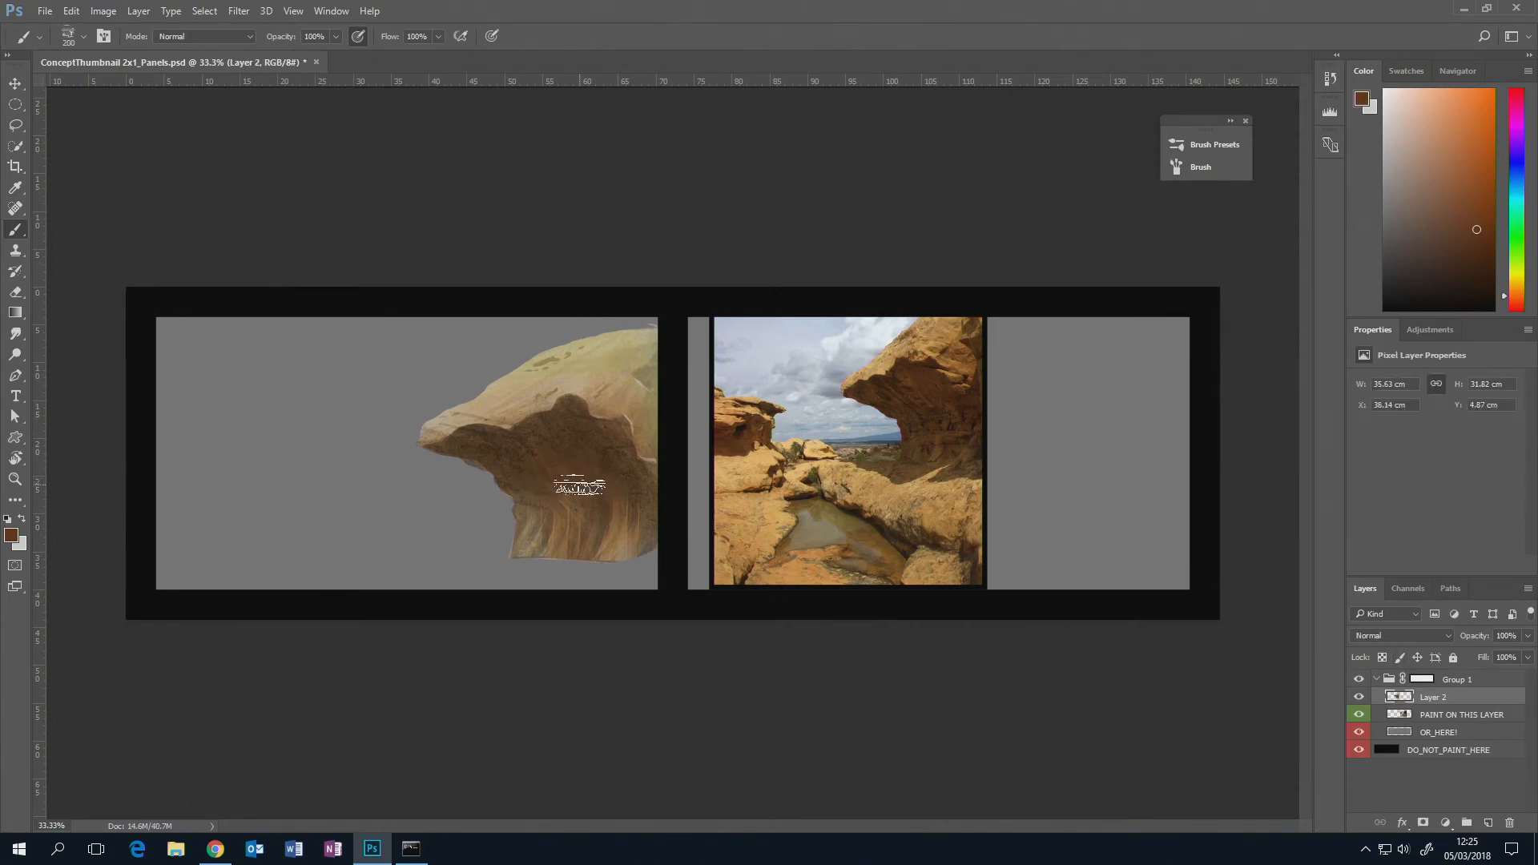
key(bracketleft)
key(bracketleft)
key(bracketleft)
key(alt)
alt+click(561, 483)
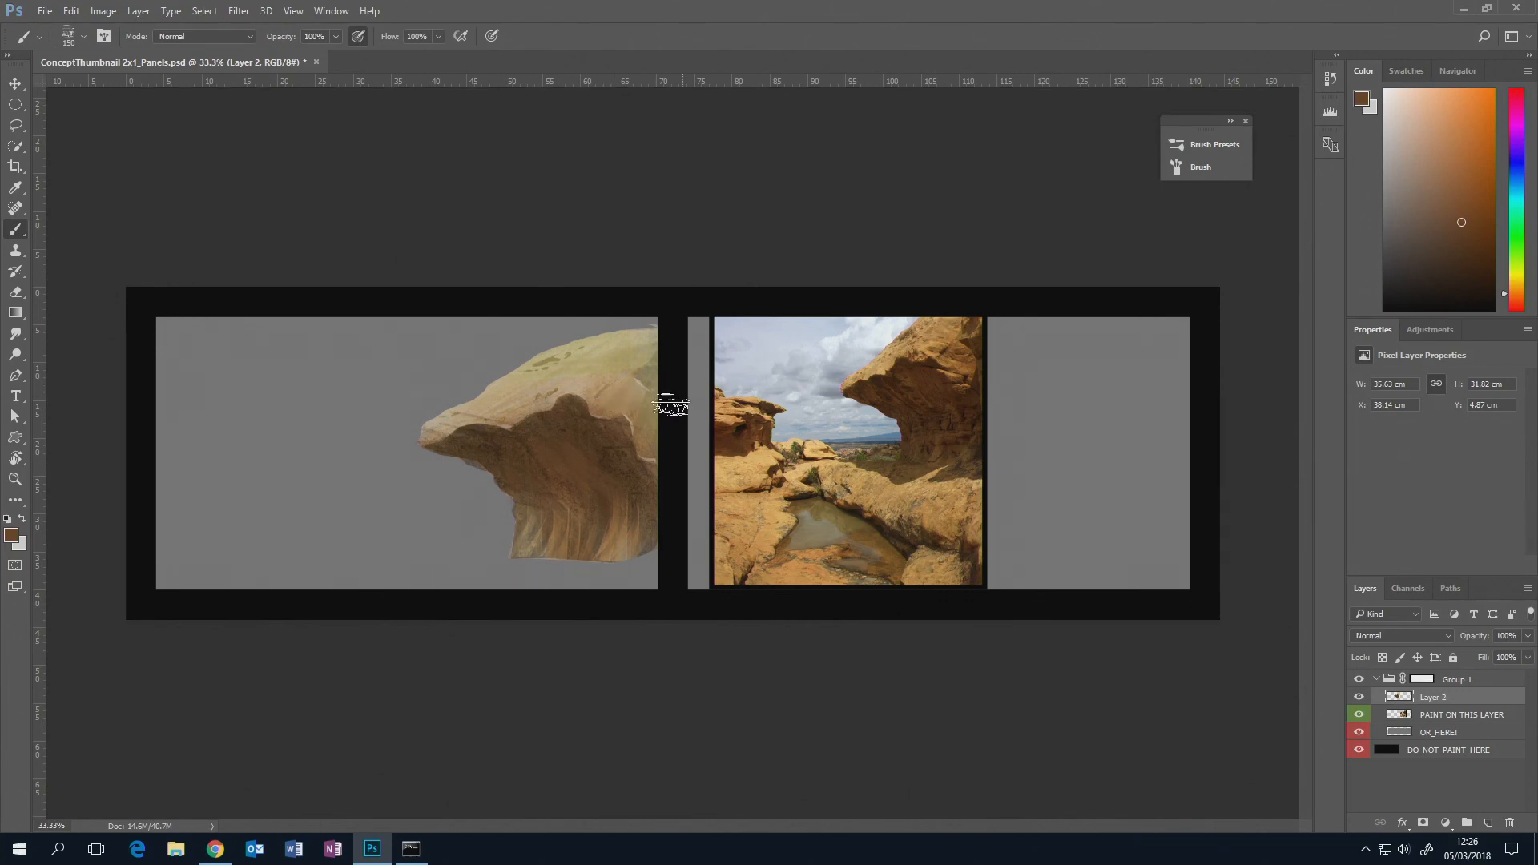
key(bracketright)
key(bracketright)
key(bracketright)
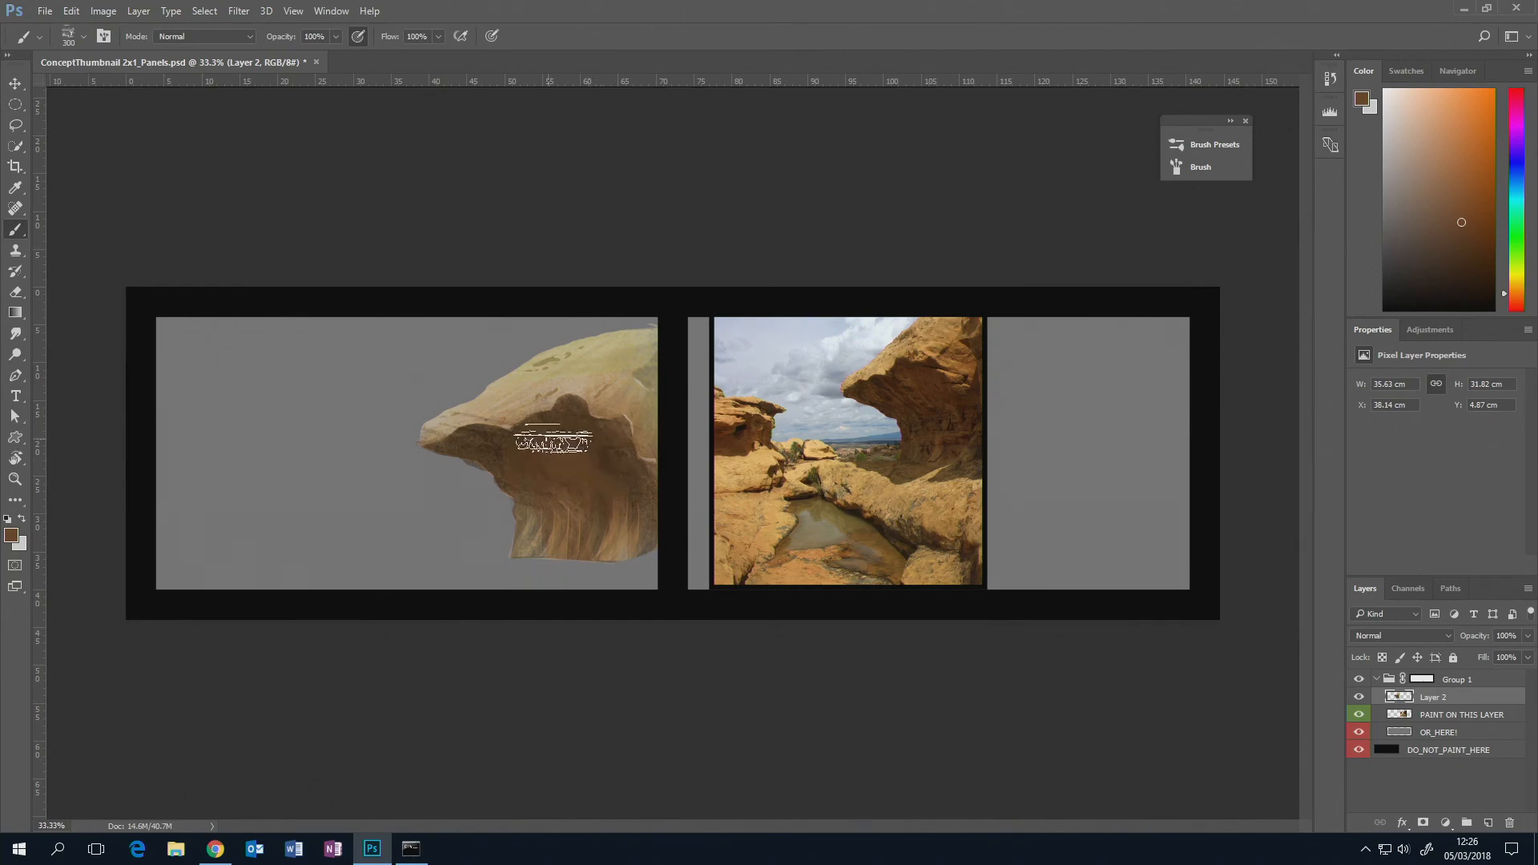
key(bracketright)
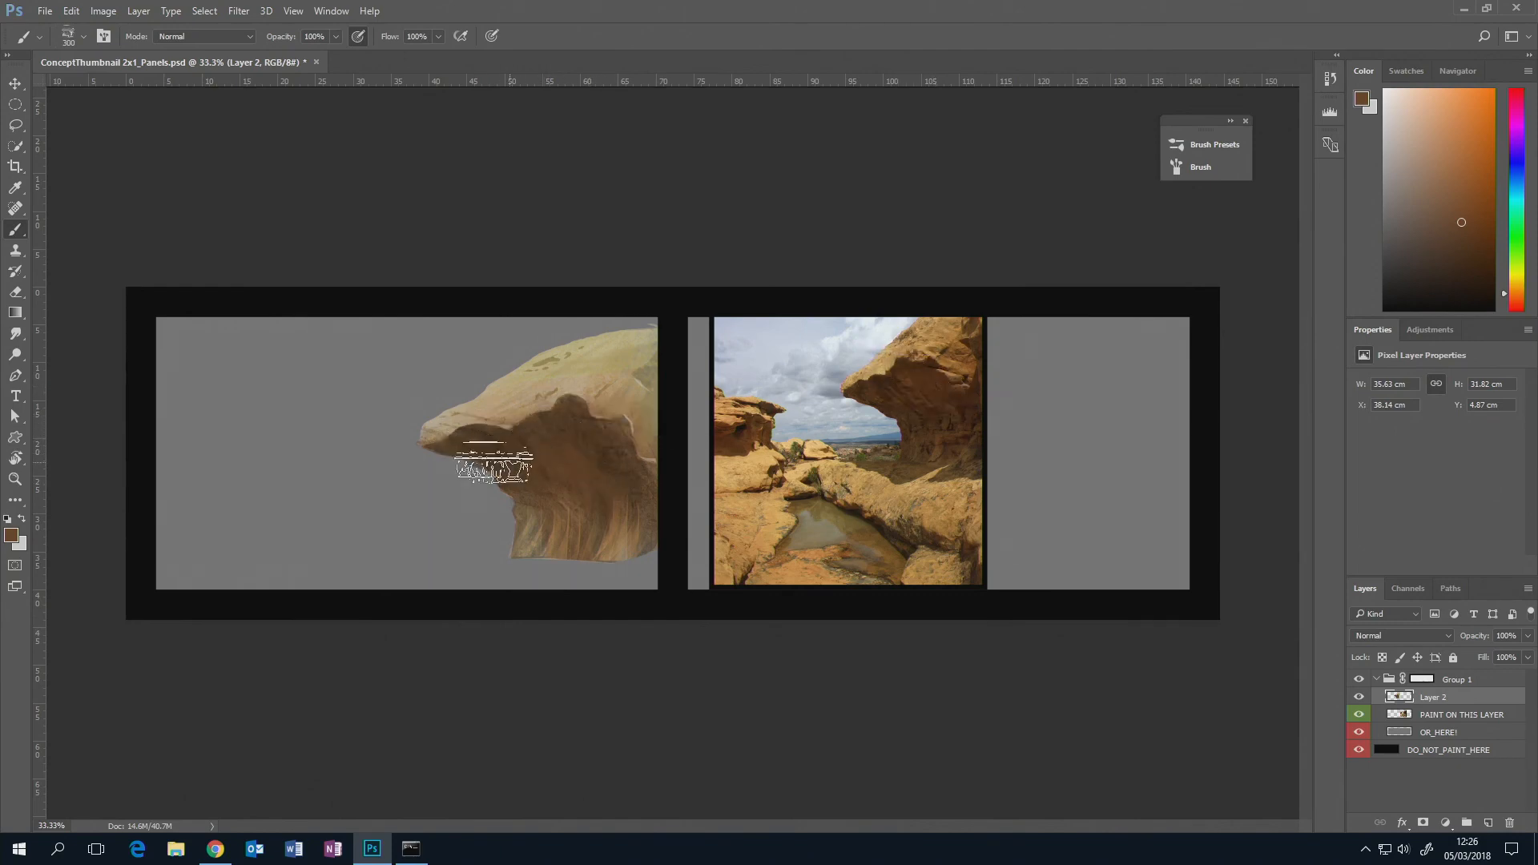
key(bracketleft)
key(bracketleft)
key(bracketleft)
key(bracketleft)
key(bracketleft)
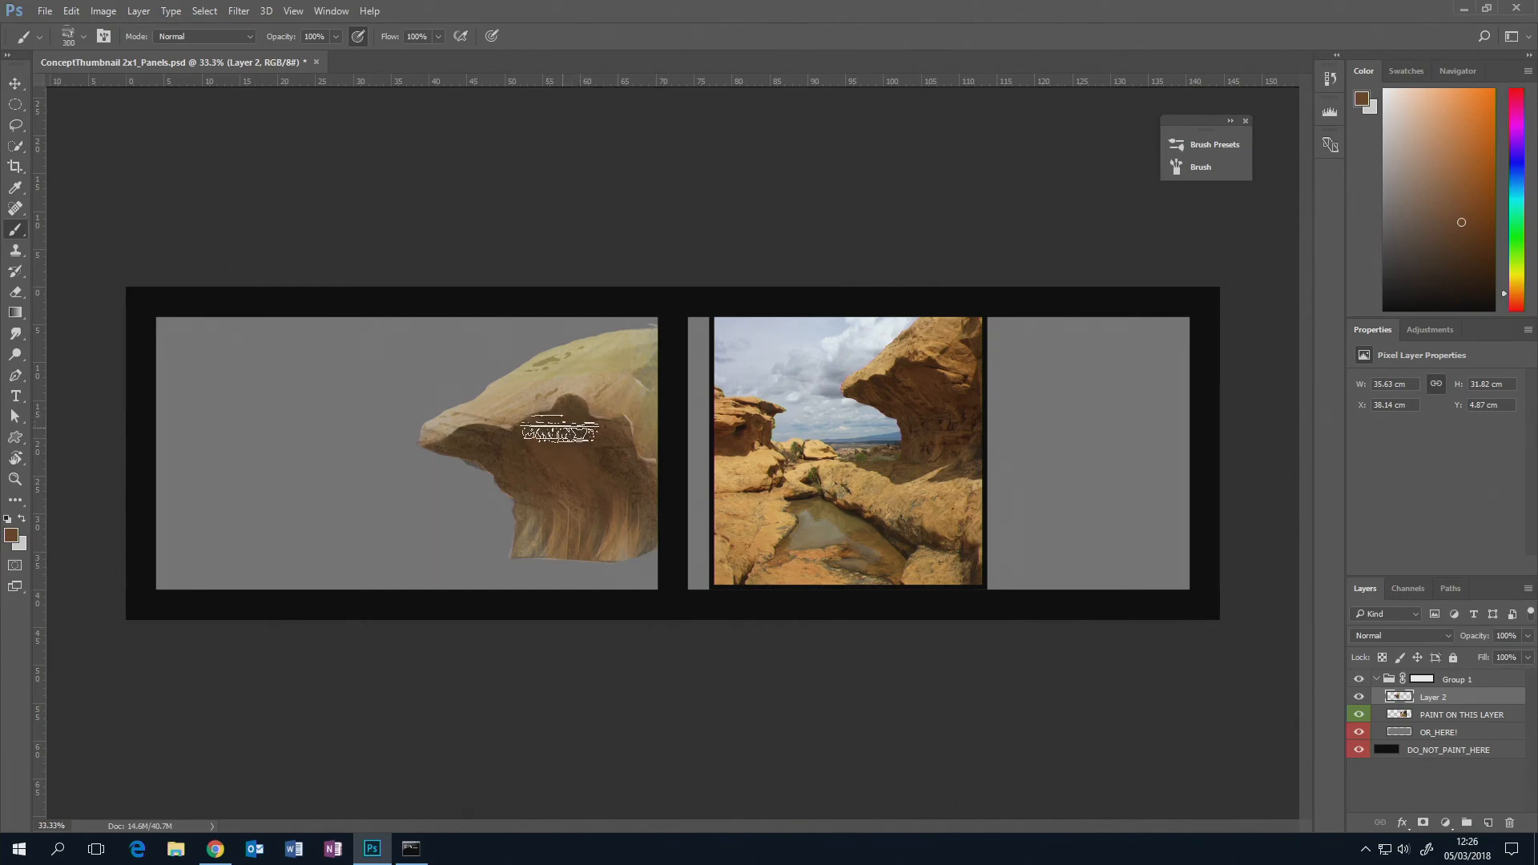
key(l)
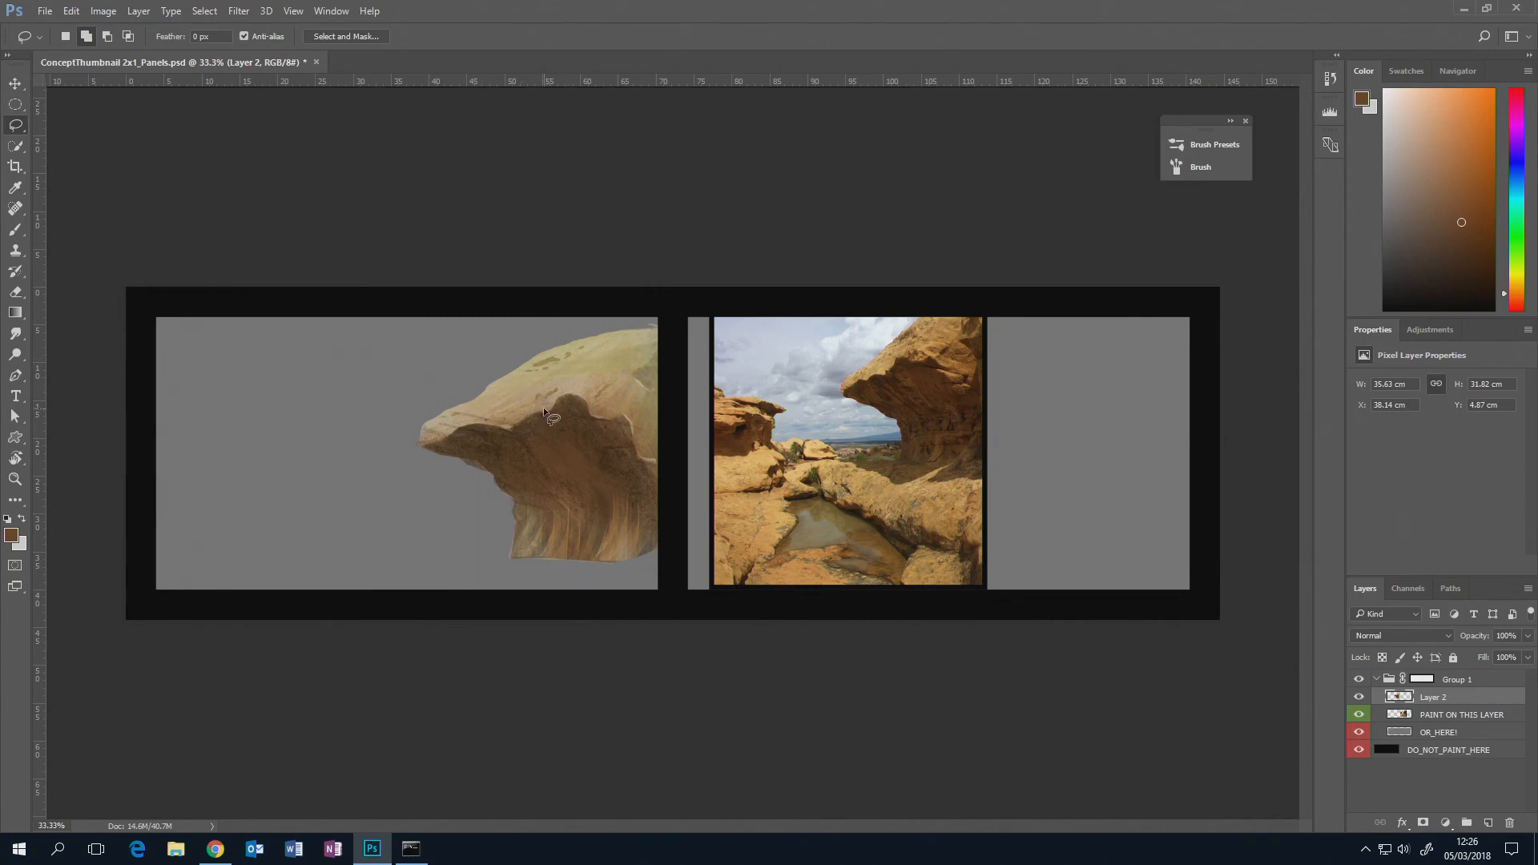
- Minimise the Photoshop window to reach the LabStream Start console on the desktop
click(1460, 10)
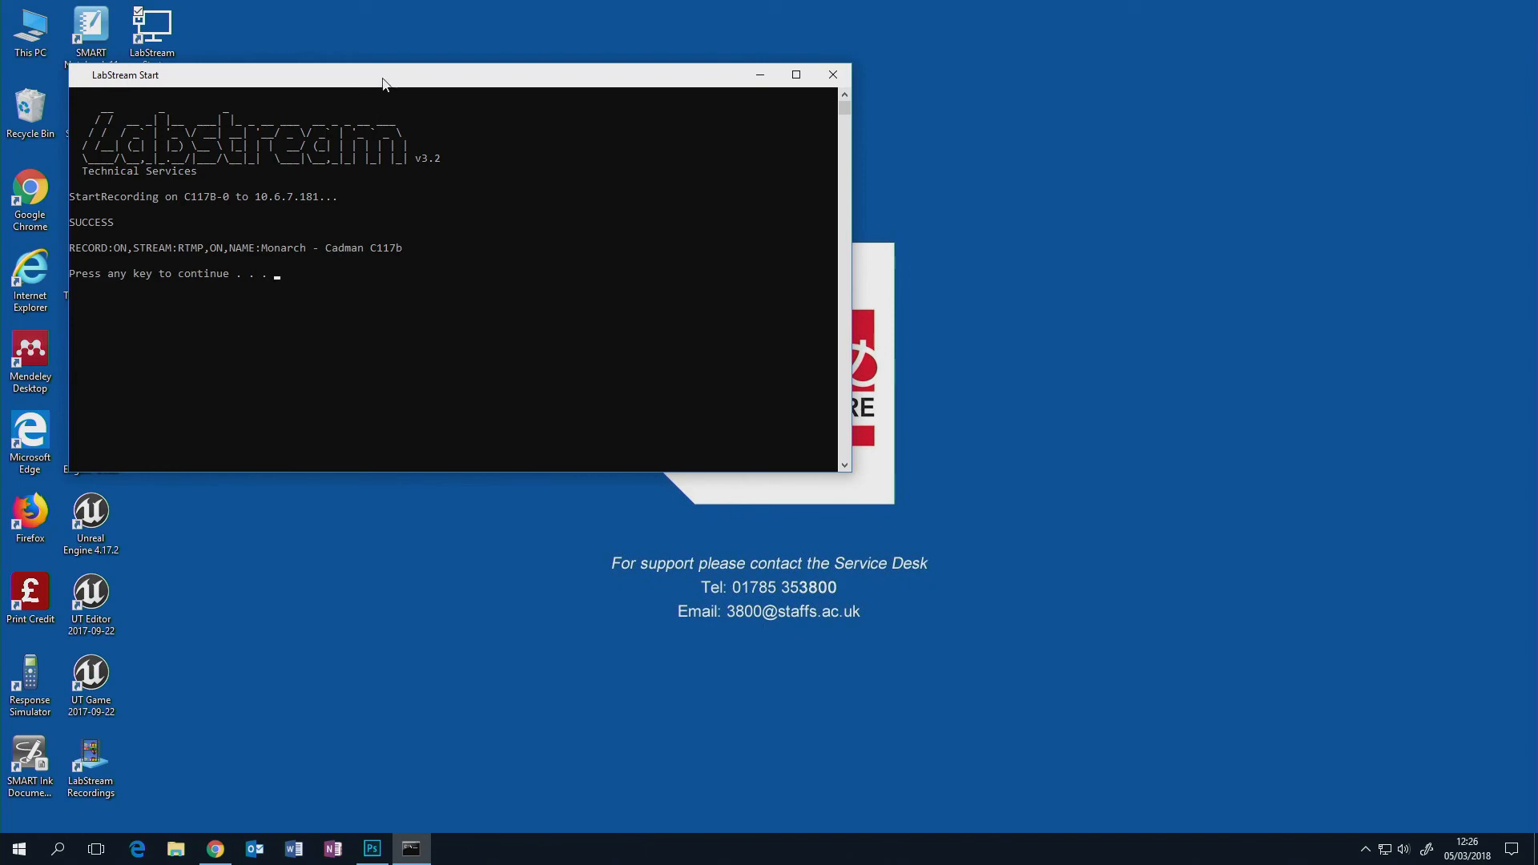